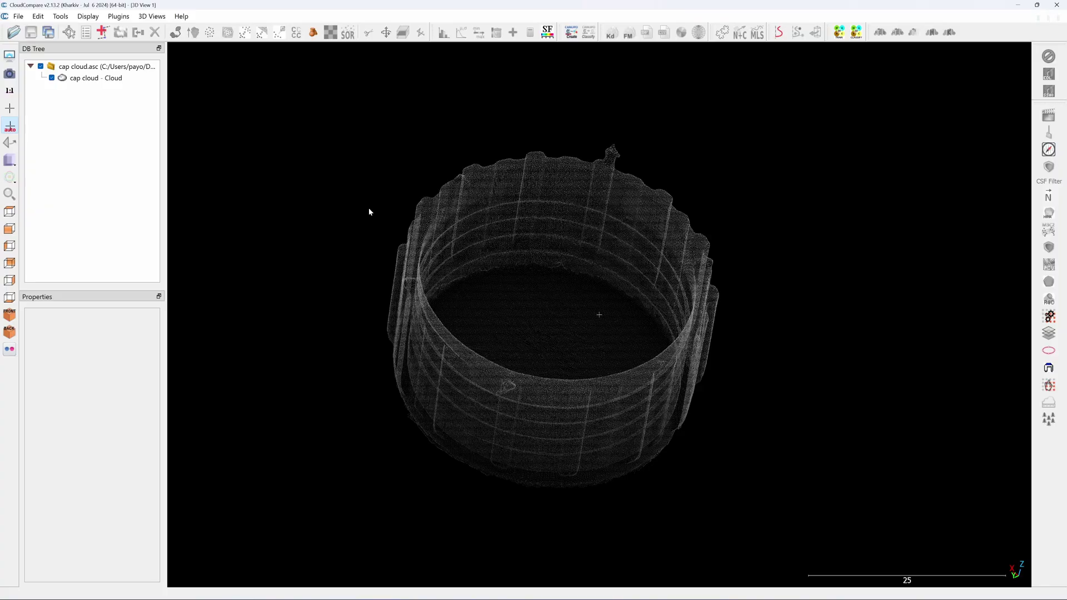
# - Level the cap cloud by picking three points on the cap's flat inner floor
pyautogui.moveTo(802, 250); pyautogui.dragTo(399, 173)
pyautogui.click(96, 78)
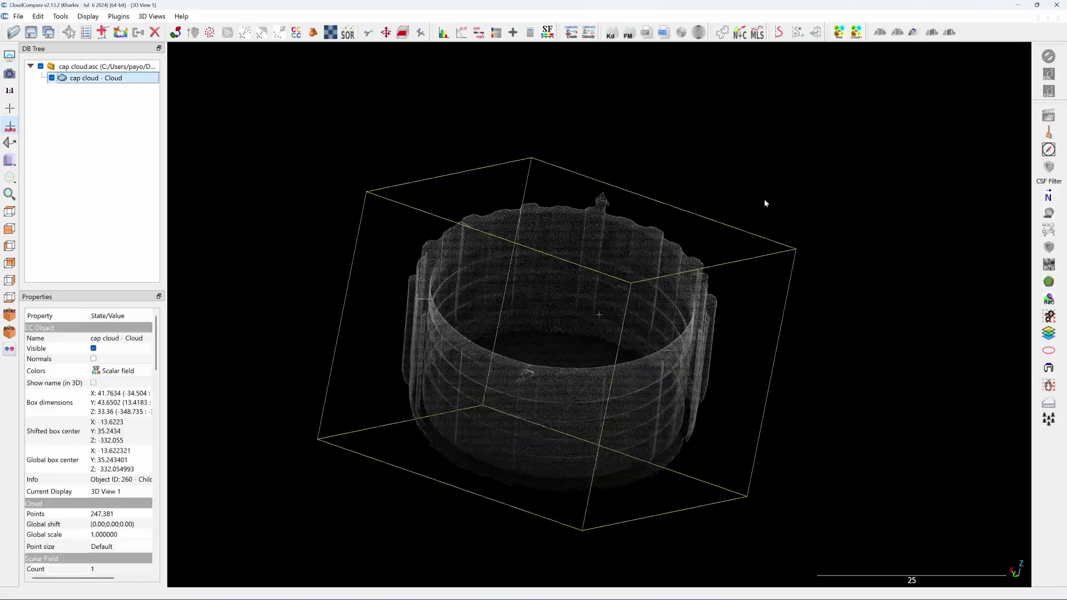
pyautogui.moveTo(765, 201)
pyautogui.mouseDown()
pyautogui.moveTo(725, 182)
pyautogui.moveTo(849, 192)
pyautogui.moveTo(798, 192)
pyautogui.moveTo(865, 219)
pyautogui.moveTo(849, 217)
pyautogui.moveTo(839, 233)
pyautogui.moveTo(850, 275)
pyautogui.moveTo(713, 243)
pyautogui.mouseUp()
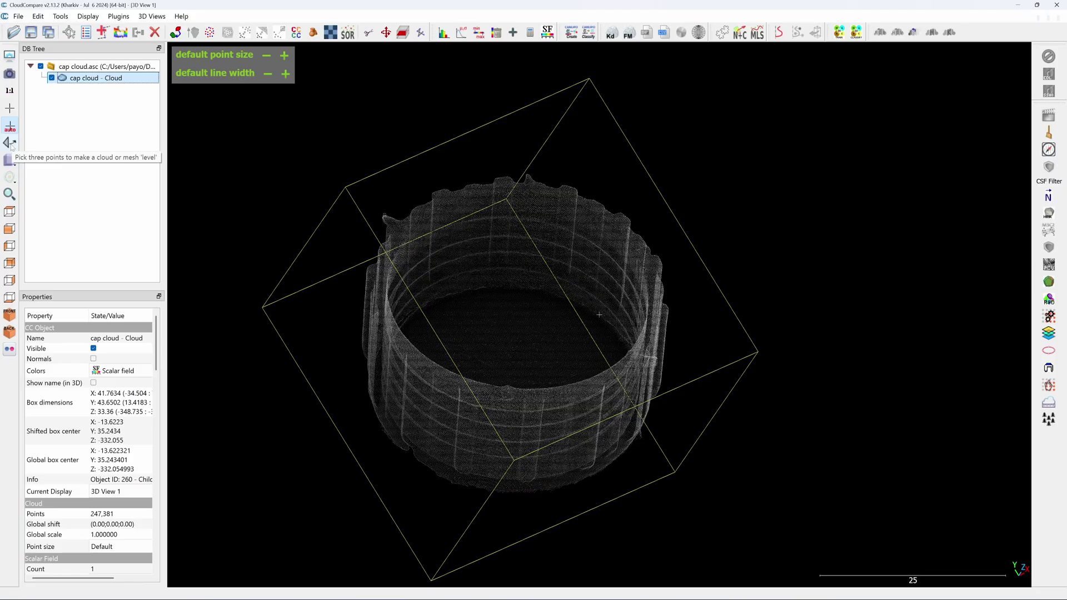
pyautogui.click(10, 143)
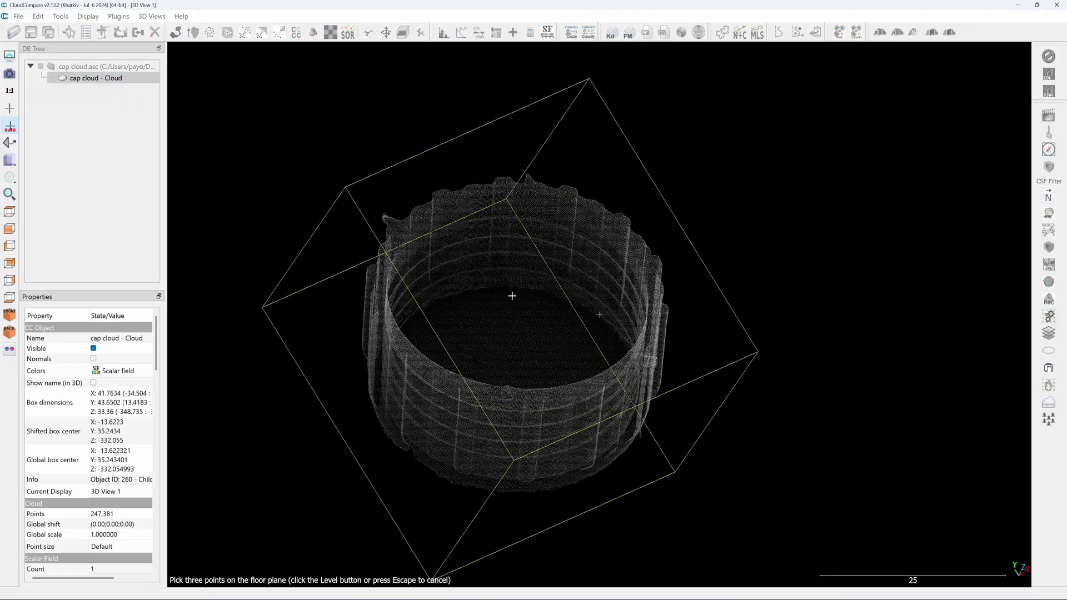
pyautogui.click(515, 305)
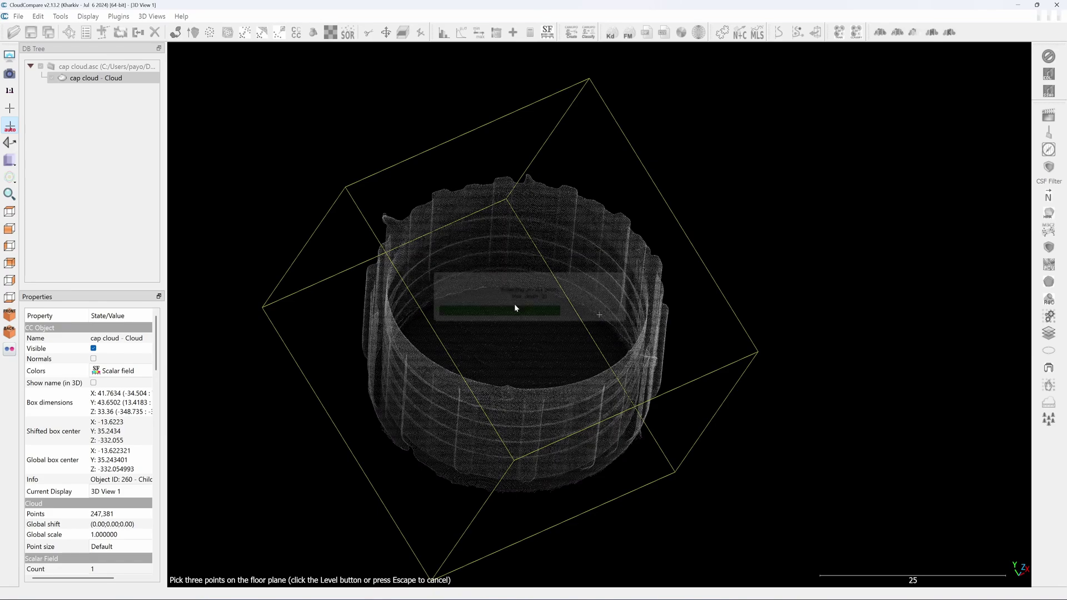
pyautogui.moveTo(514, 318); pyautogui.dragTo(496, 339)
pyautogui.click(423, 412)
pyautogui.click(555, 430)
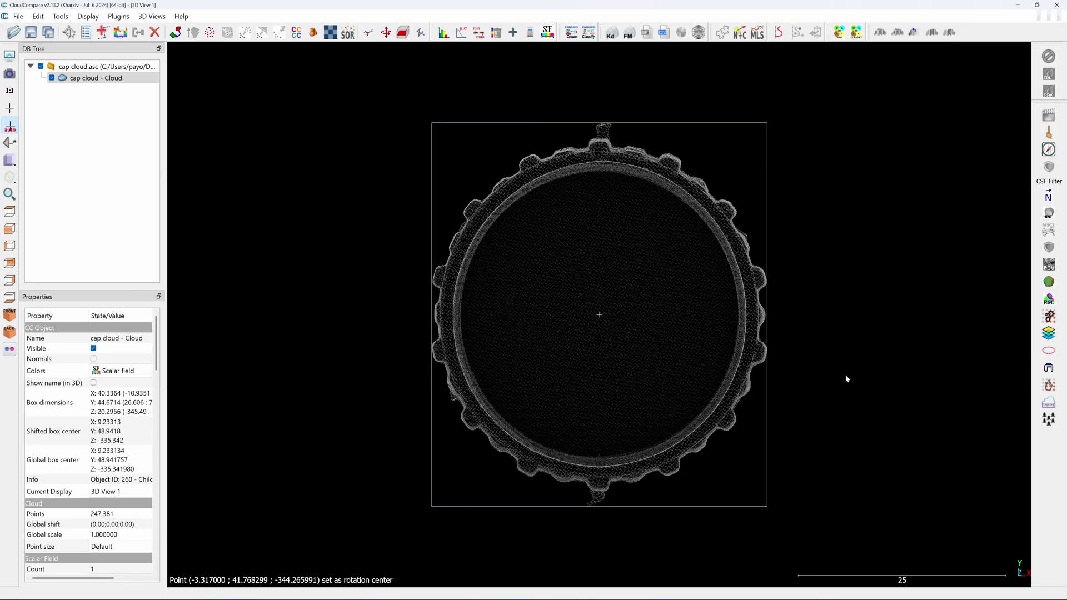
# - Move the bounding-box center of the leveled cap cloud to the origin
pyautogui.click(9, 229)
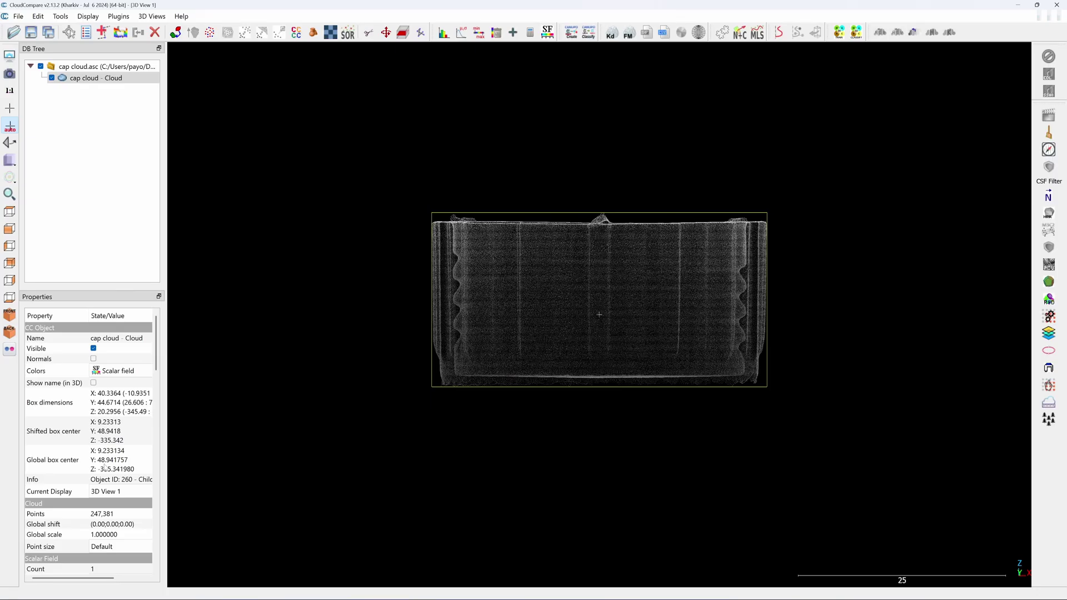
pyautogui.click(75, 78)
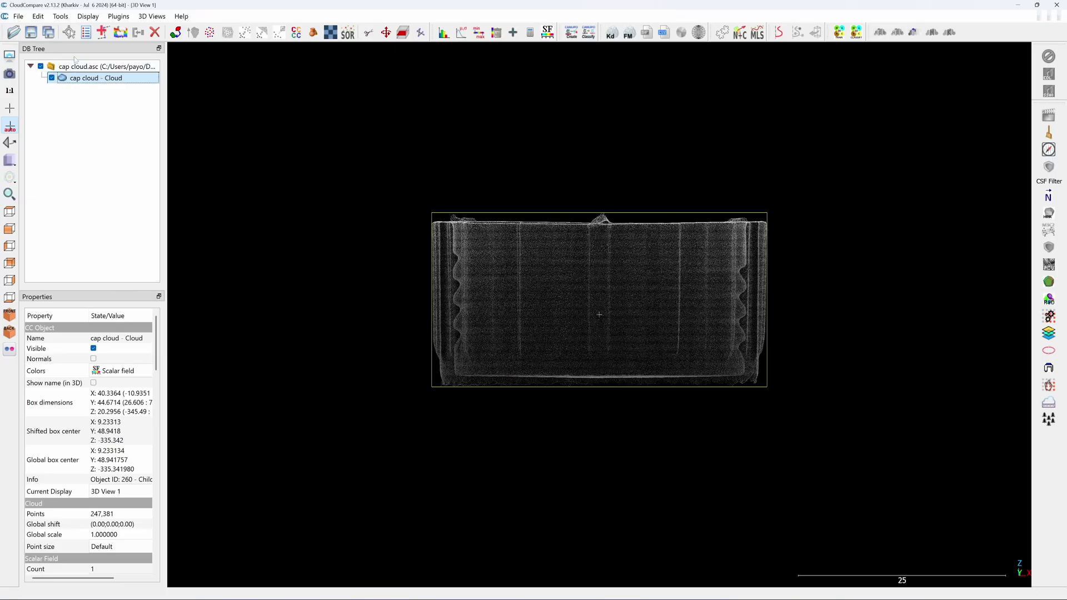
pyautogui.click(61, 16)
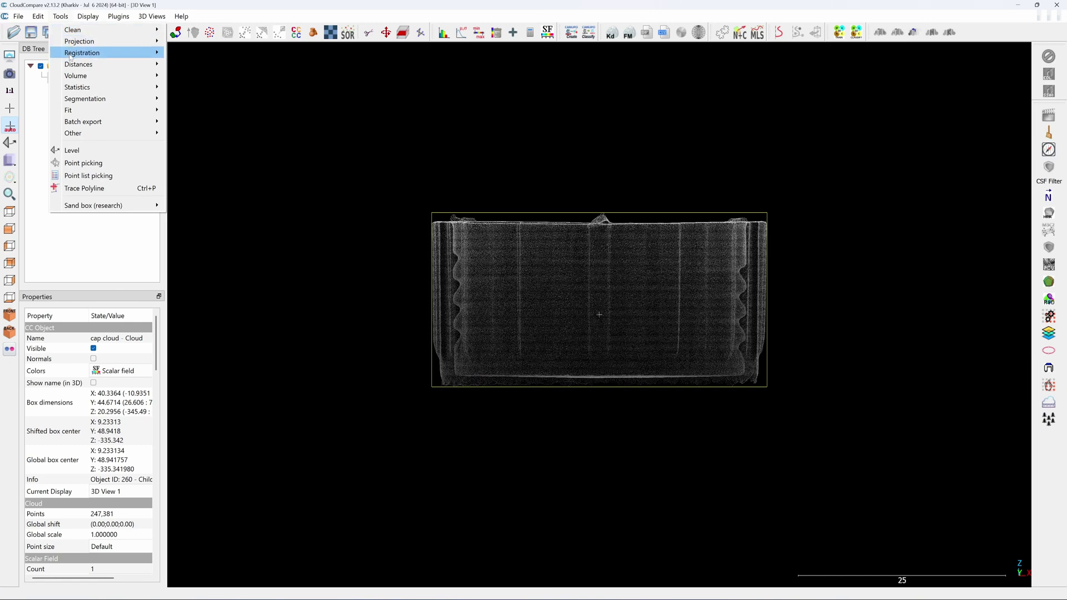
pyautogui.moveTo(83, 53)
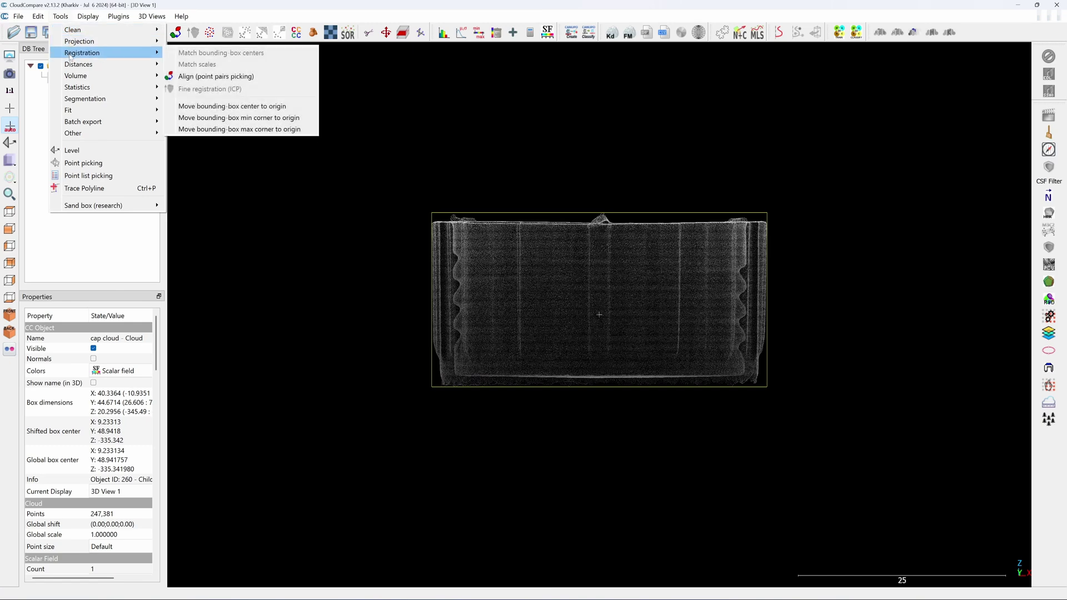
pyautogui.click(202, 107)
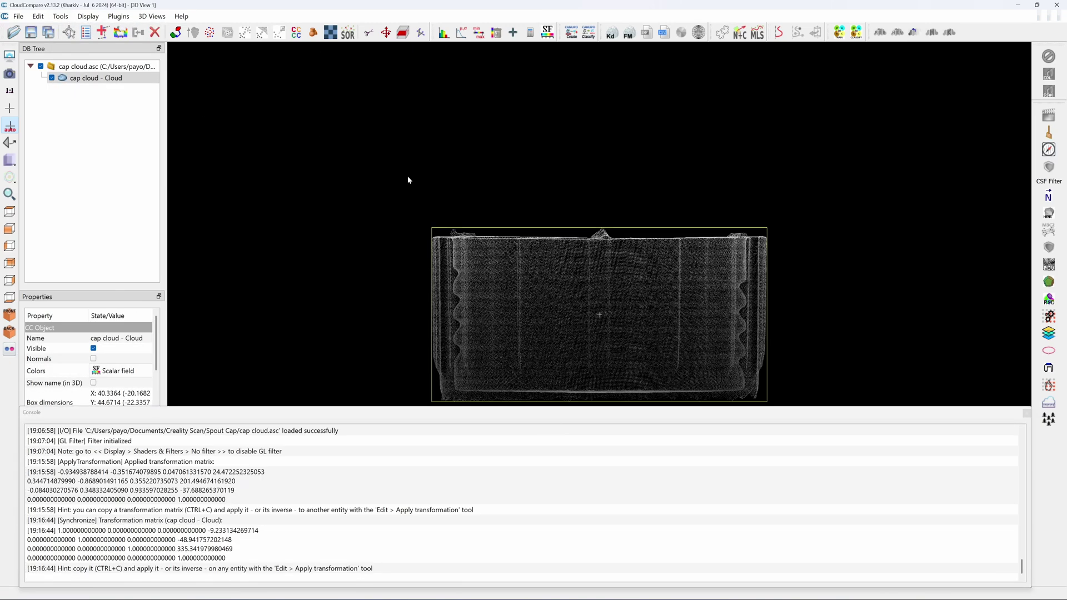
pyautogui.click(1027, 414)
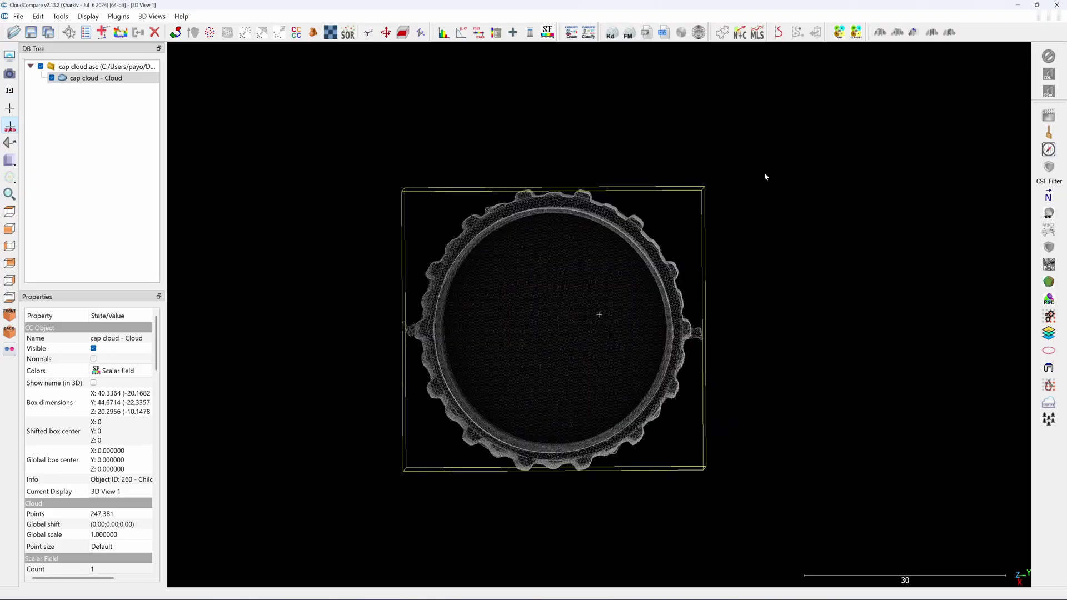
# - Save the cap cloud in ASCII format as the PLY file Cap Cloud YT in the spout cap folder
pyautogui.press('KP_5')
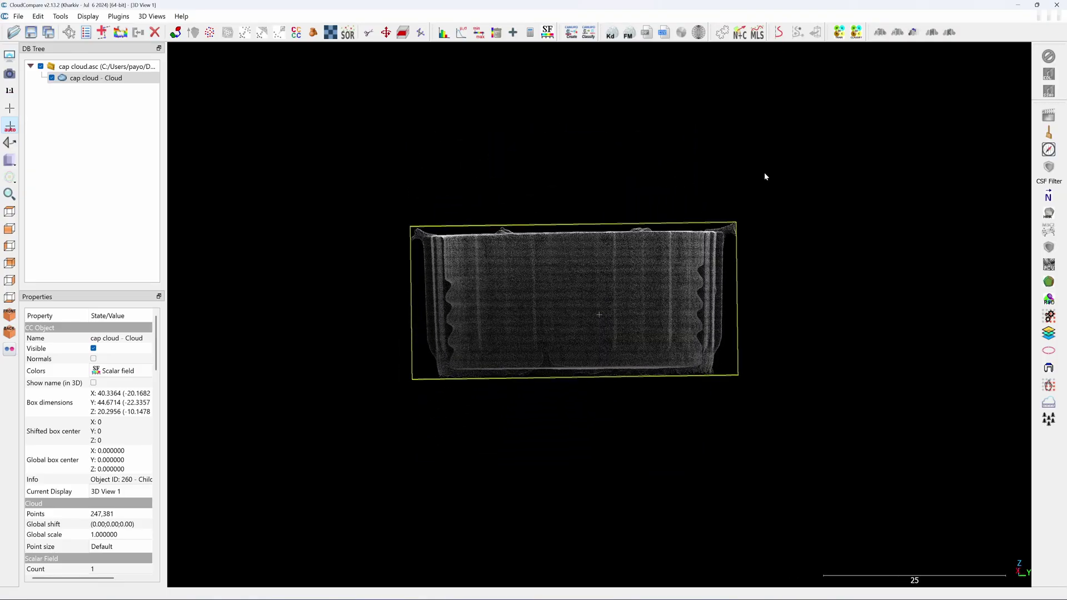
pyautogui.moveTo(765, 173); pyautogui.dragTo(721, 201)
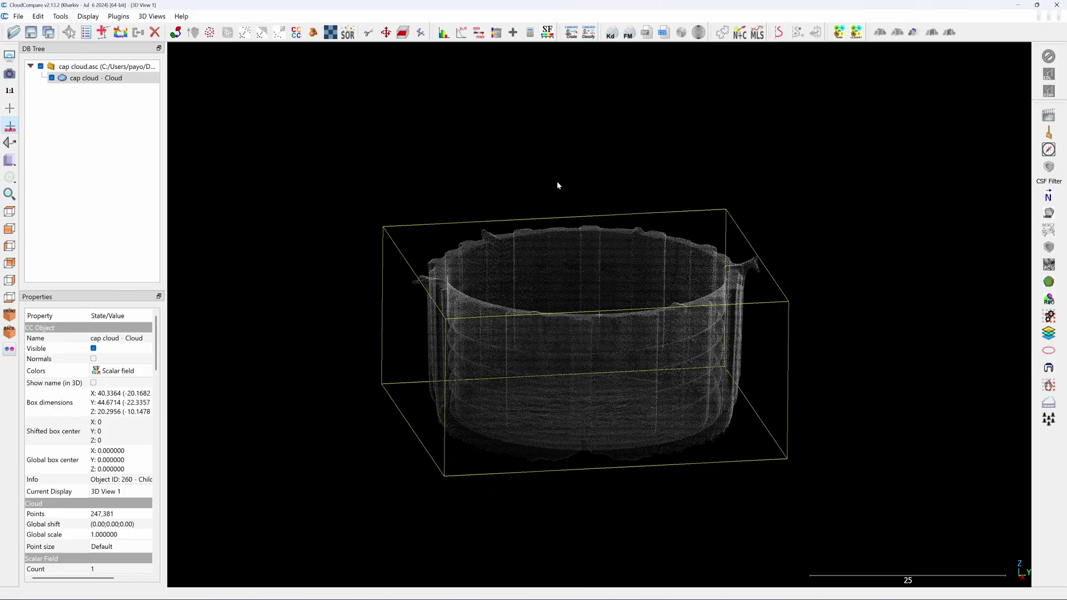
pyautogui.click(70, 81)
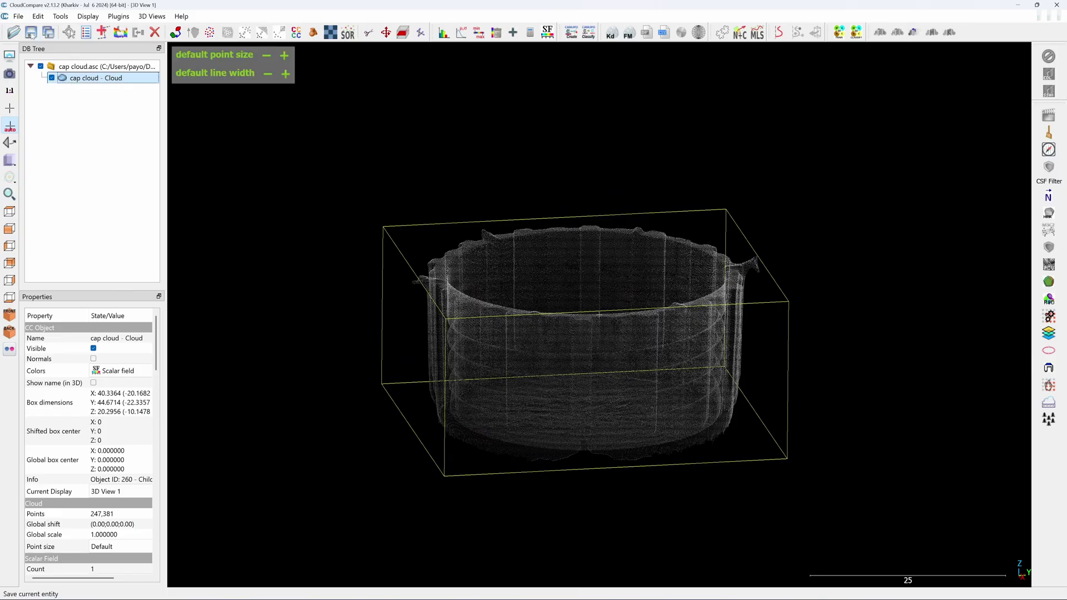
pyautogui.click(31, 33)
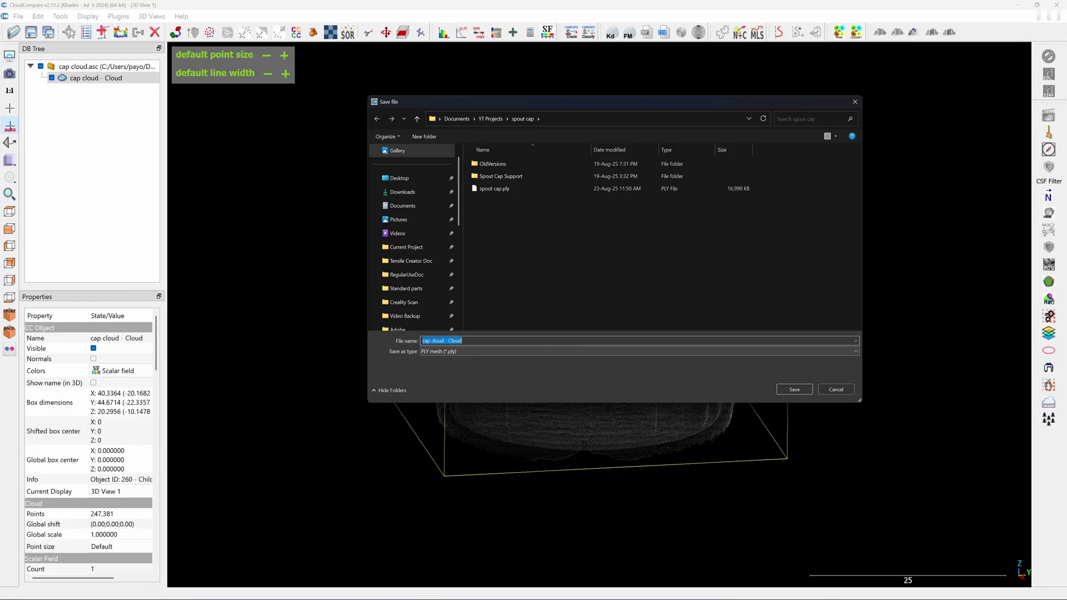
pyautogui.click(787, 389)
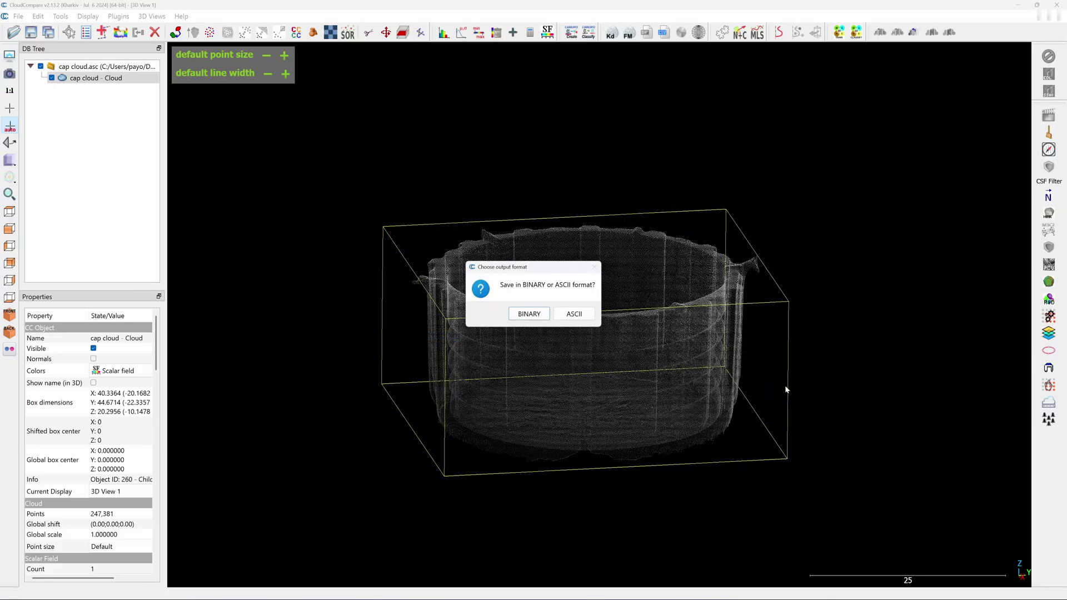
pyautogui.click(575, 319)
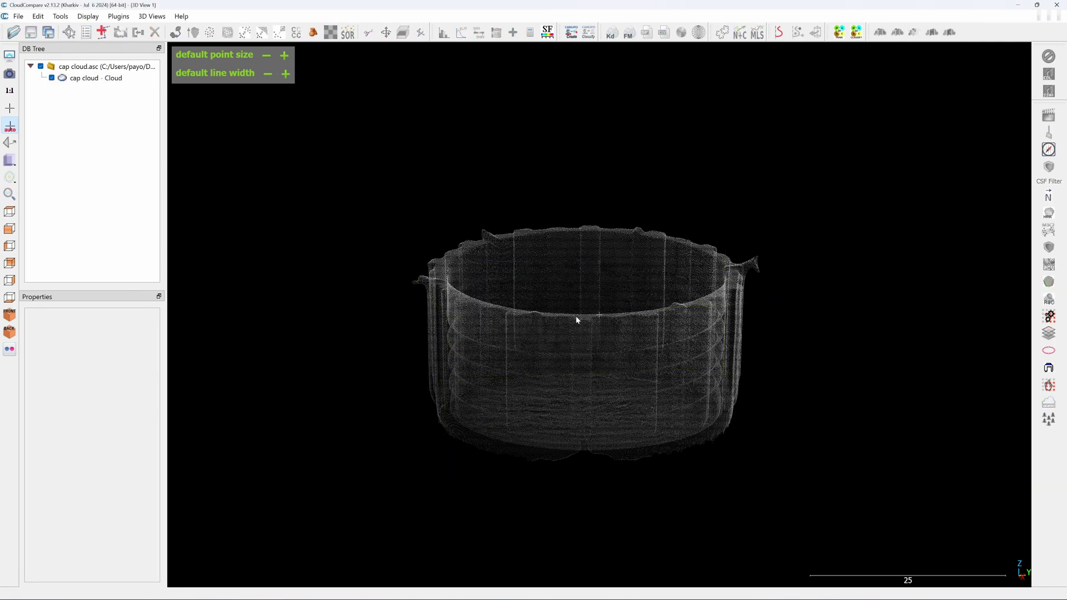
pyautogui.moveTo(577, 320); pyautogui.dragTo(848, 282)
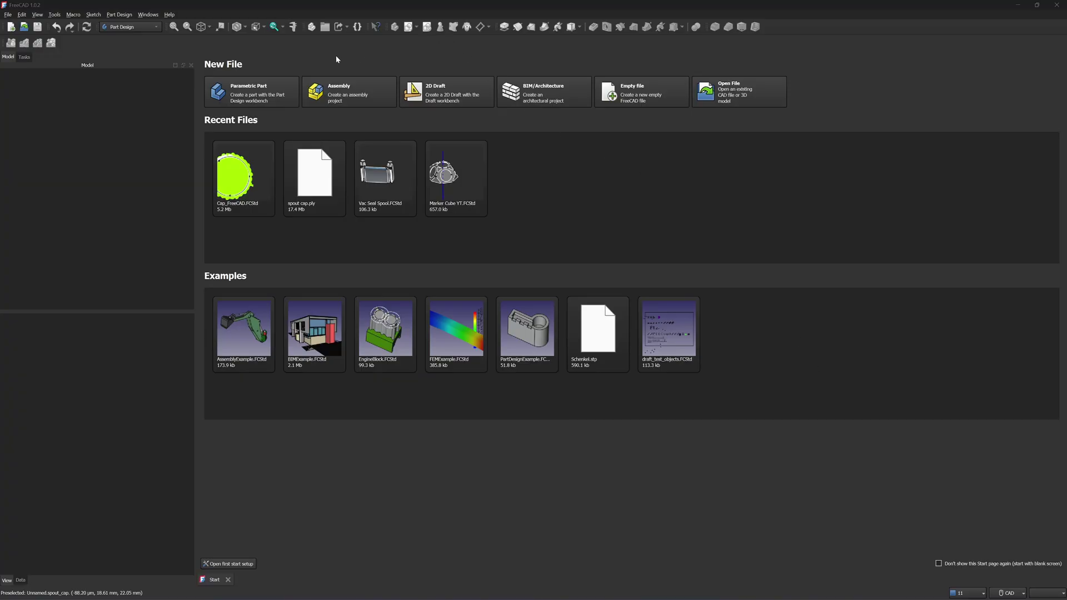
# - Switch to FreeCAD and create a new Parametric Part, keeping the Part Design workbench active
pyautogui.click(246, 95)
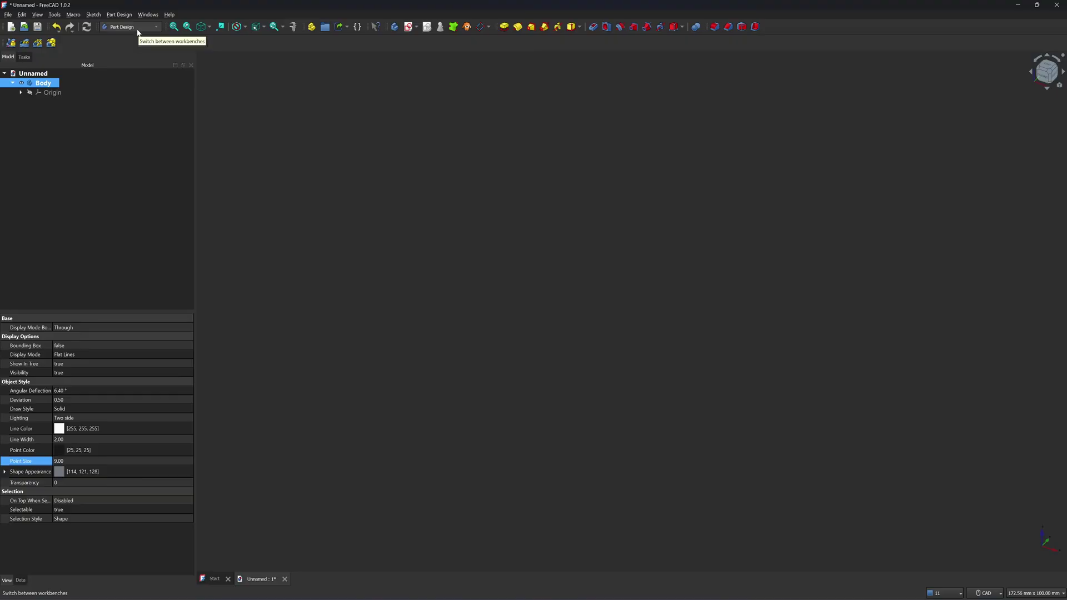
pyautogui.click(138, 32)
pyautogui.click(139, 88)
pyautogui.click(142, 112)
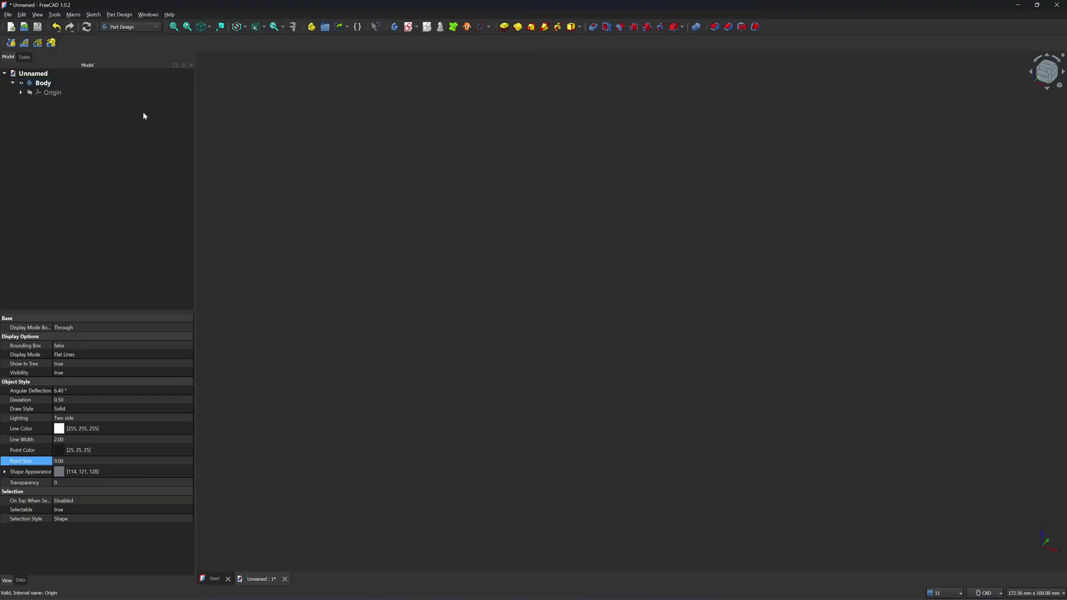
# - Import the point cloud file spout cap.ply into the new document
pyautogui.click(7, 16)
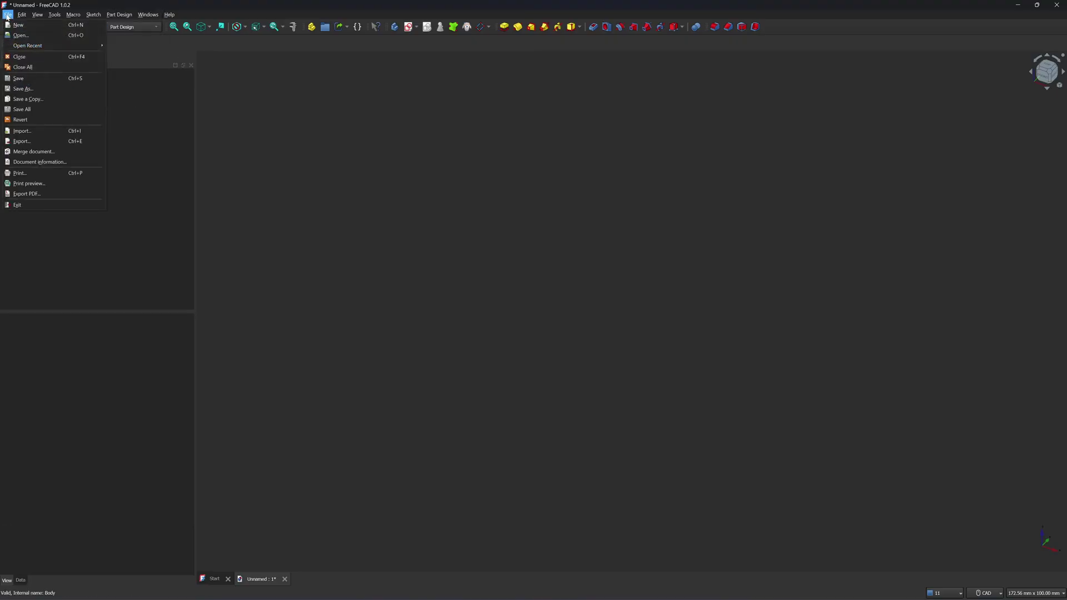
pyautogui.click(22, 130)
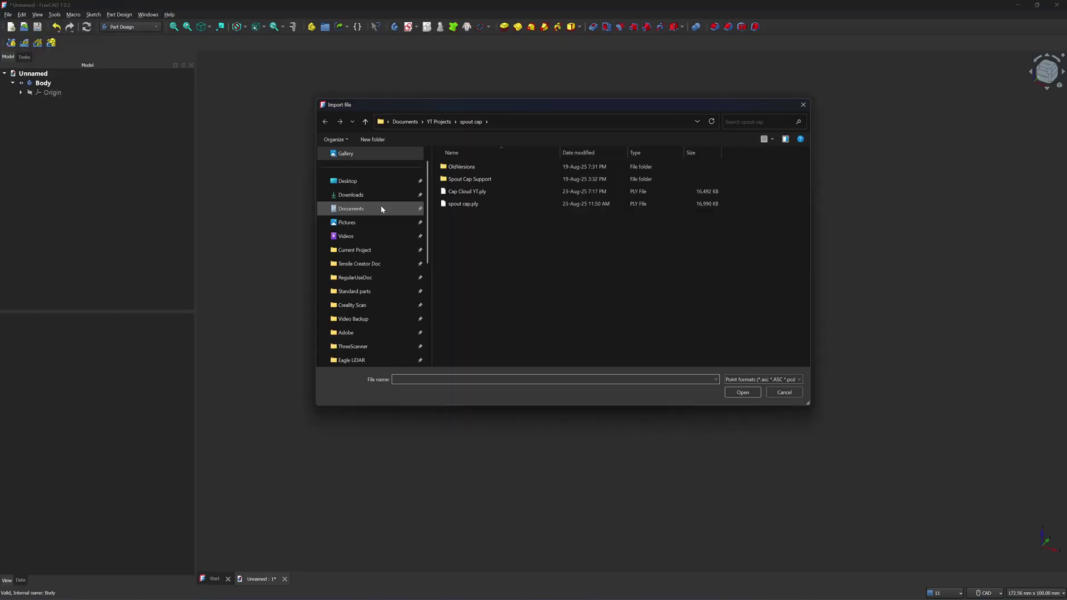
pyautogui.click(456, 205)
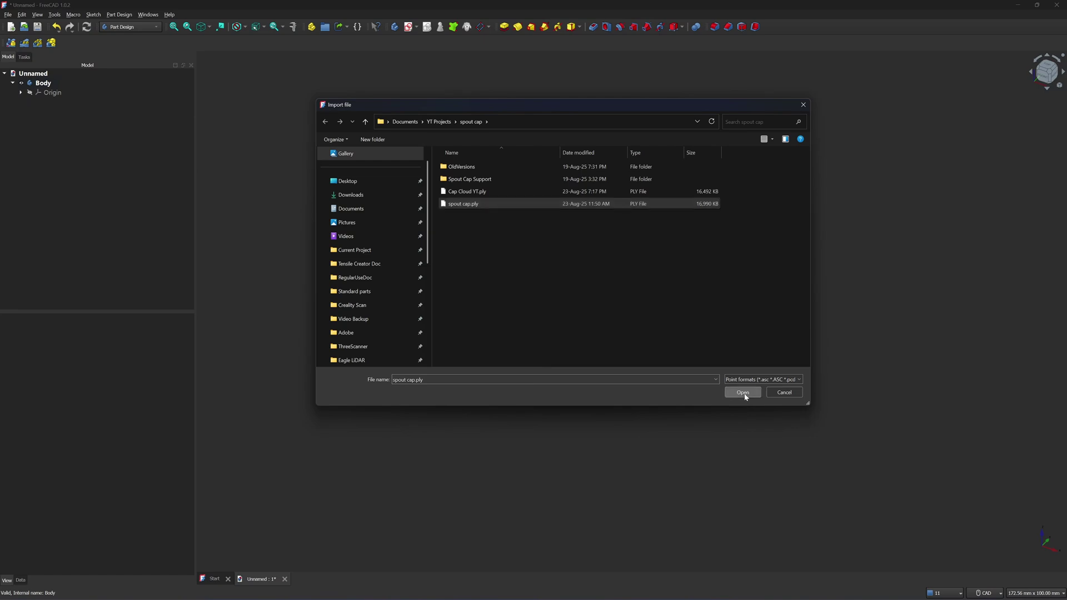
pyautogui.click(743, 393)
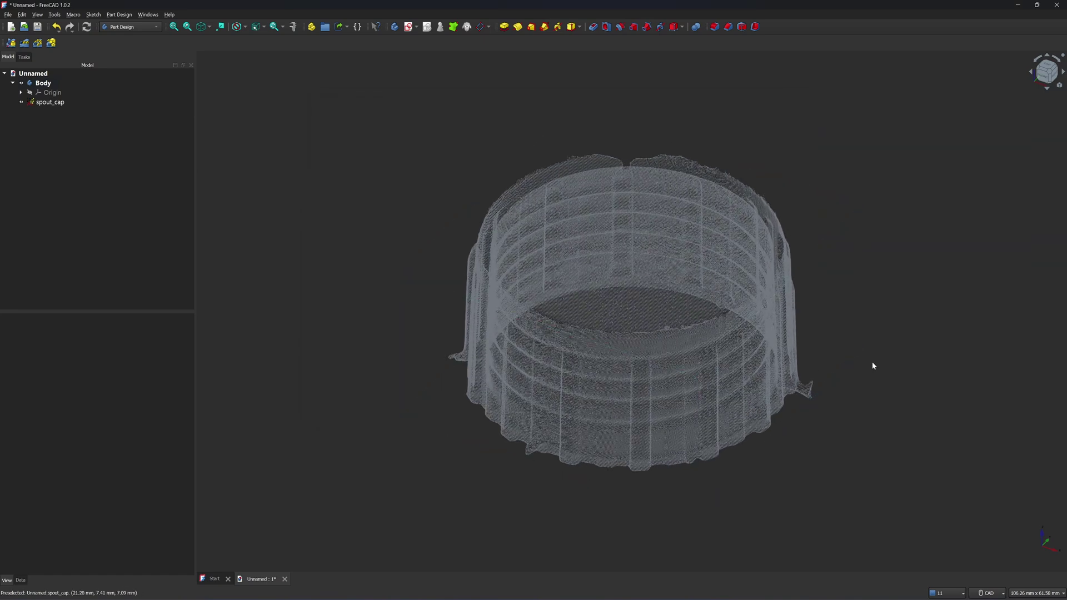
pyautogui.press('1')
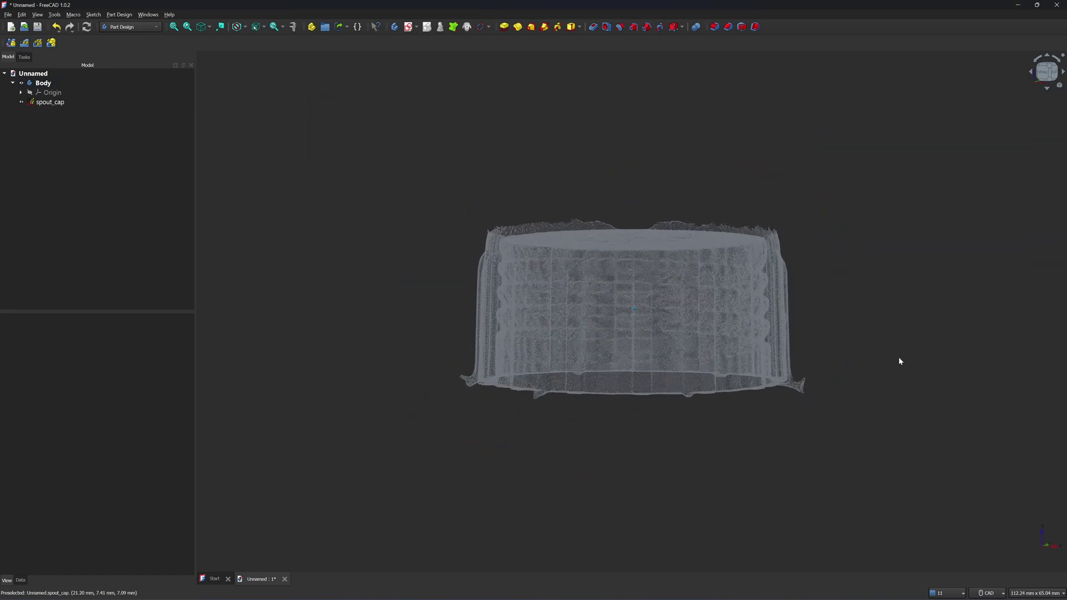
pyautogui.press('0')
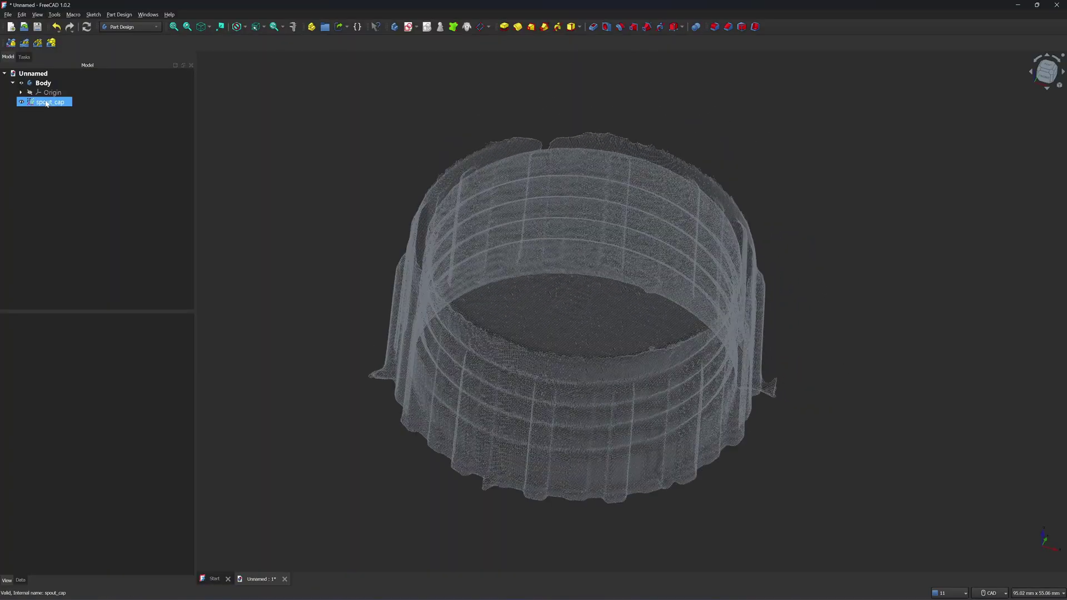
# - Set the shape appearance colour of the spout_cap point cloud to yellow-green and open its point size for editing
pyautogui.click(46, 103)
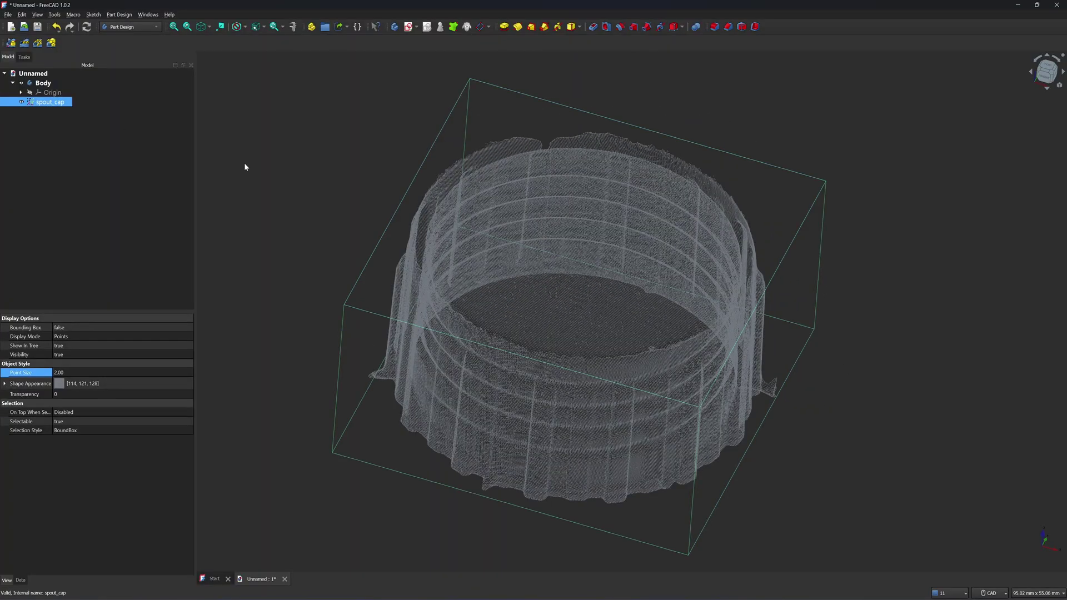
pyautogui.click(99, 384)
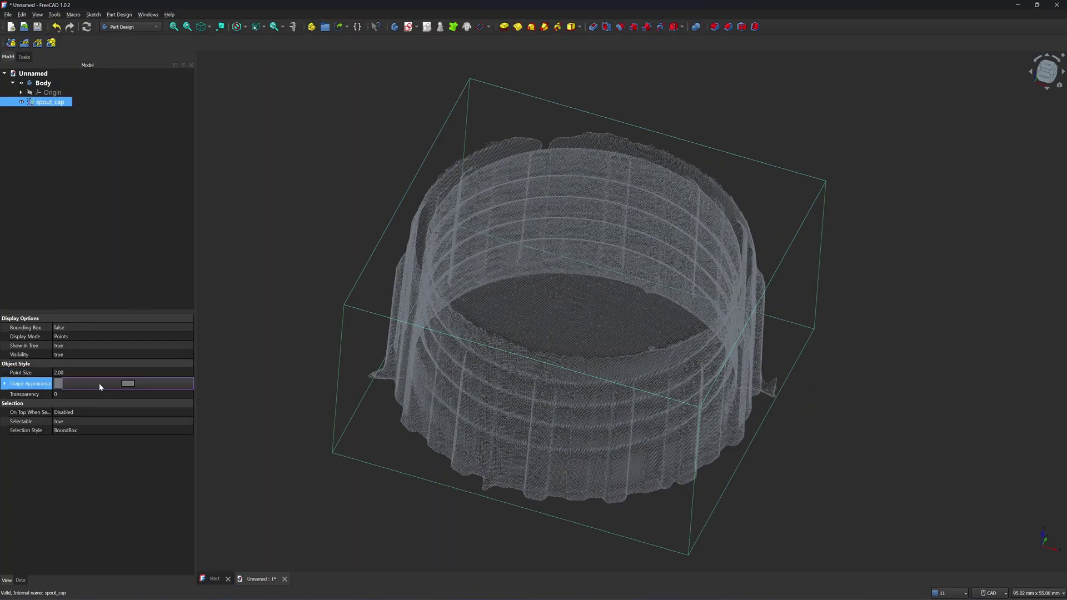
pyautogui.click(128, 383)
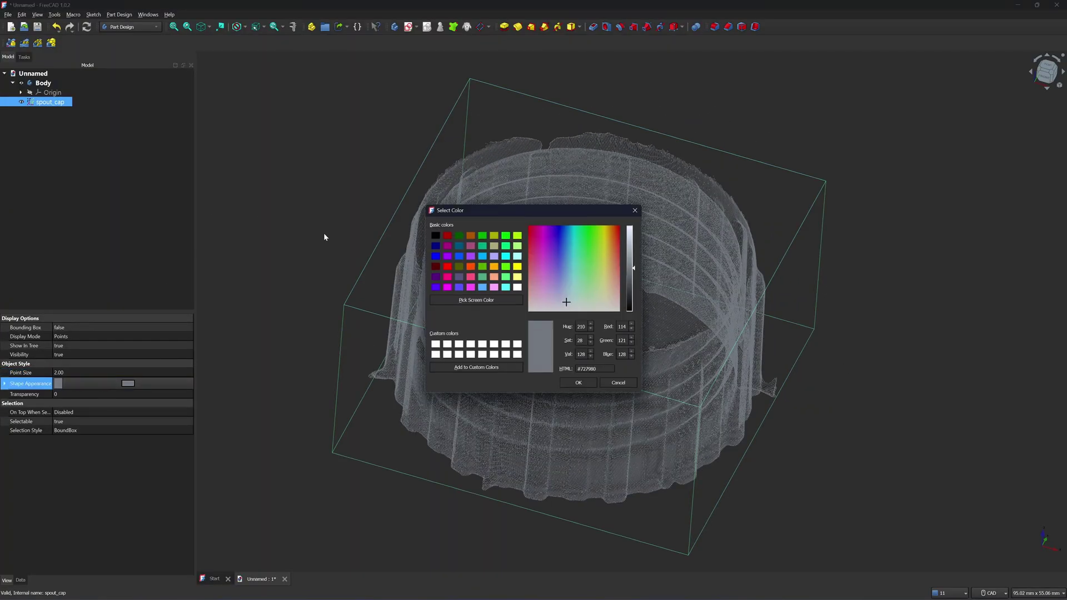
pyautogui.click(518, 236)
pyautogui.click(577, 383)
pyautogui.click(76, 372)
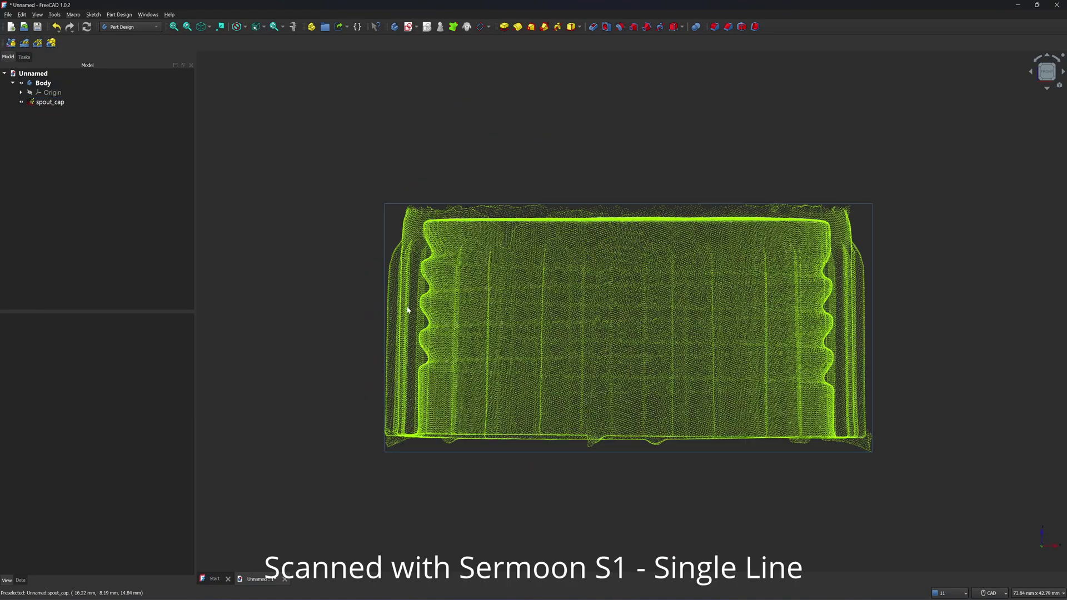
# - Examine the inner thread profile and side walls of the scanned cap in the front view
pyautogui.scroll(3, 428, 256)
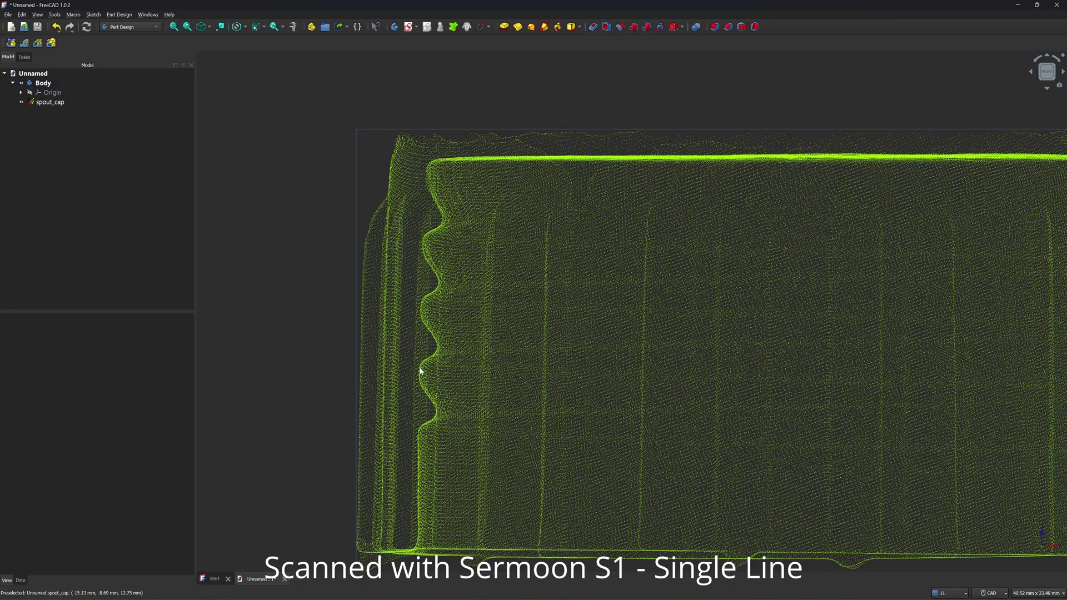
pyautogui.scroll(-1, 436, 415)
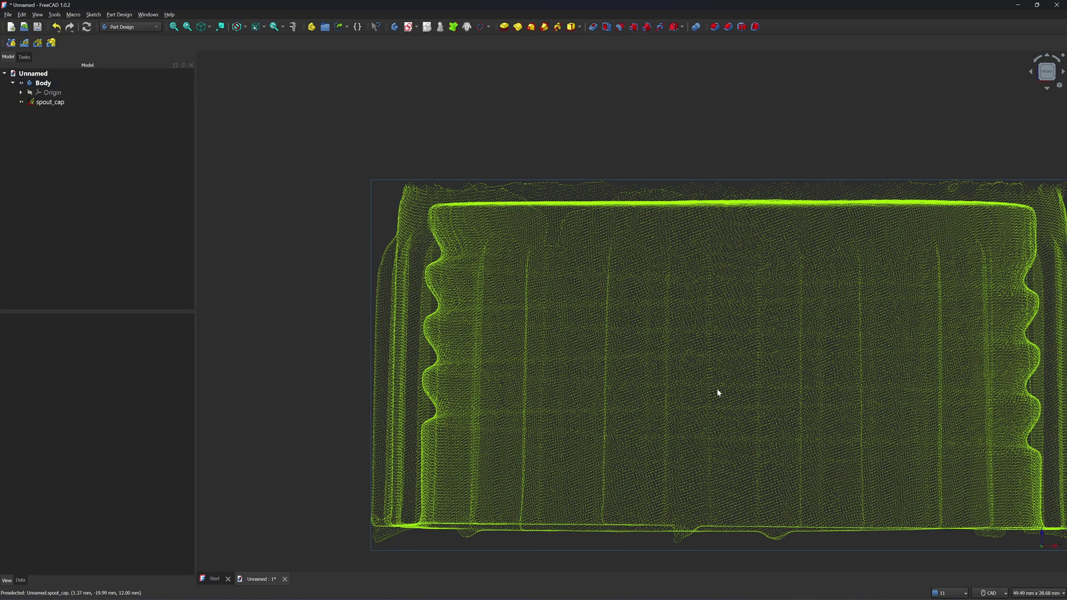
pyautogui.moveTo(791, 386); pyautogui.dragTo(739, 382, button='middle')
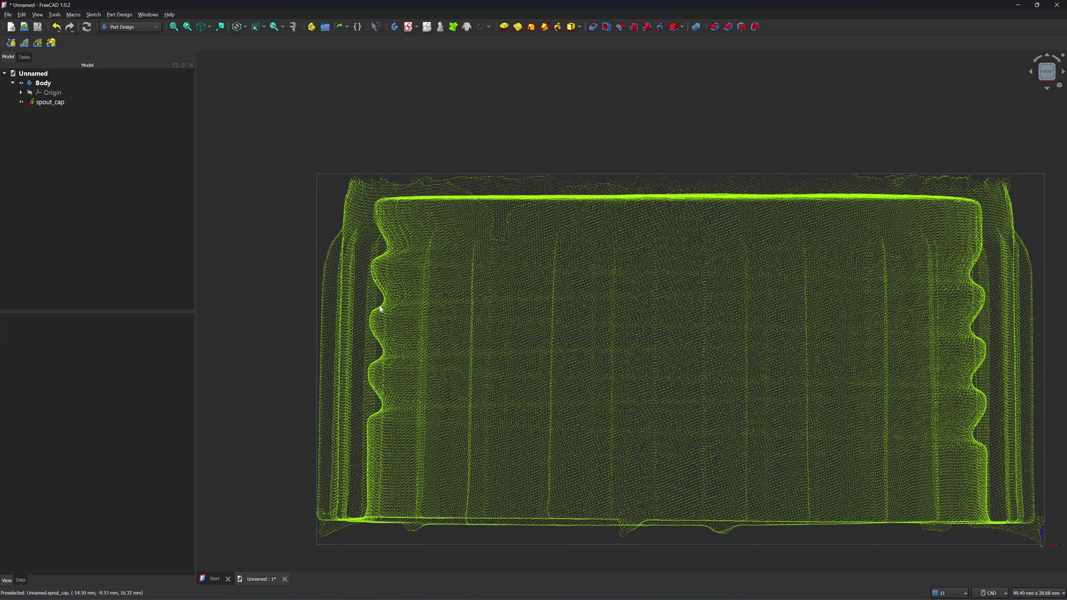
pyautogui.scroll(-2, 399, 396)
pyautogui.scroll(2, 399, 396)
pyautogui.scroll(-2, 396, 398)
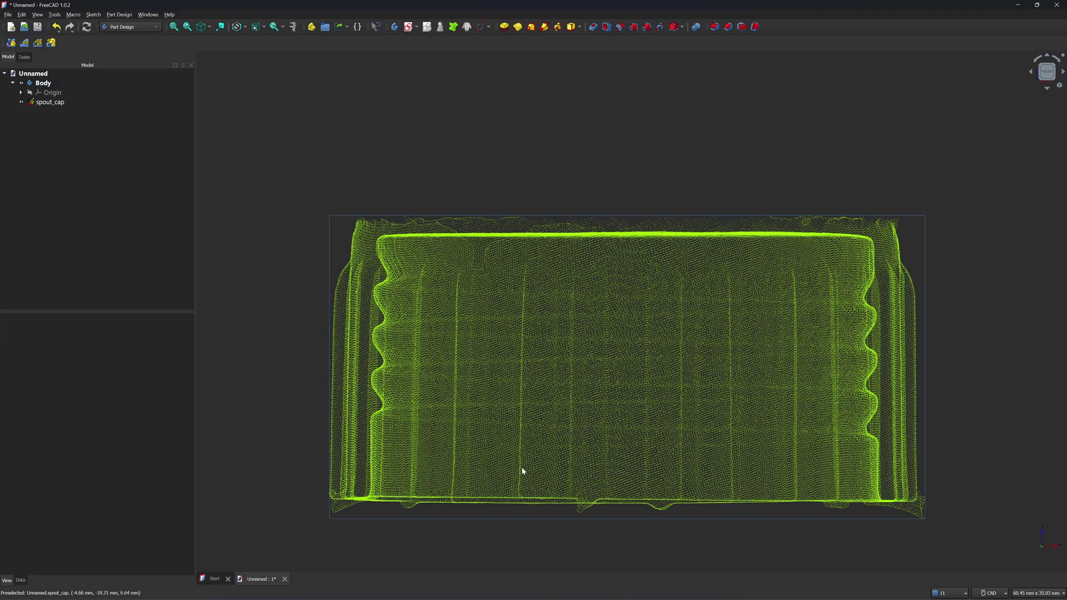
pyautogui.scroll(-1, 675, 534)
pyautogui.scroll(1, 675, 533)
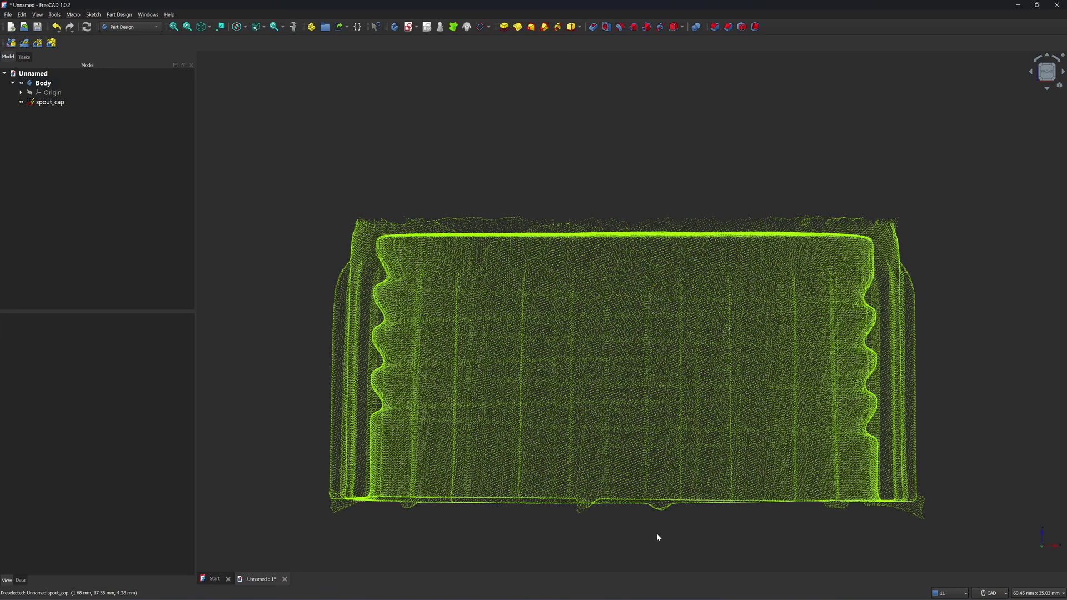
# - Trace the scanned cap's circular inner wall with an arc through three rim points in the XY-plane sketch
pyautogui.moveTo(657, 537); pyautogui.dragTo(693, 253, button='middle')
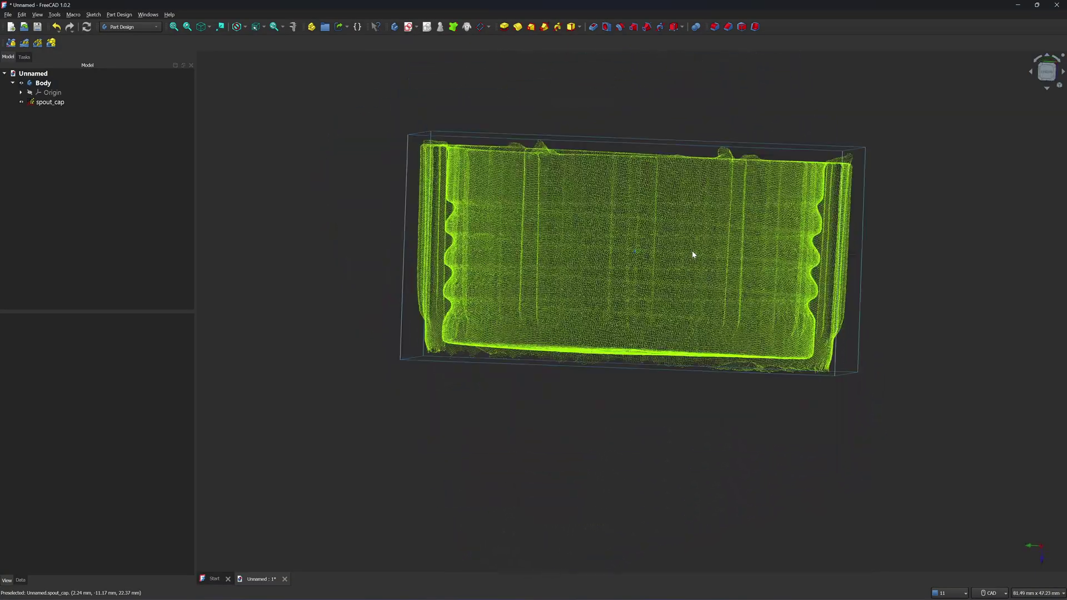
pyautogui.scroll(2, 386, 190)
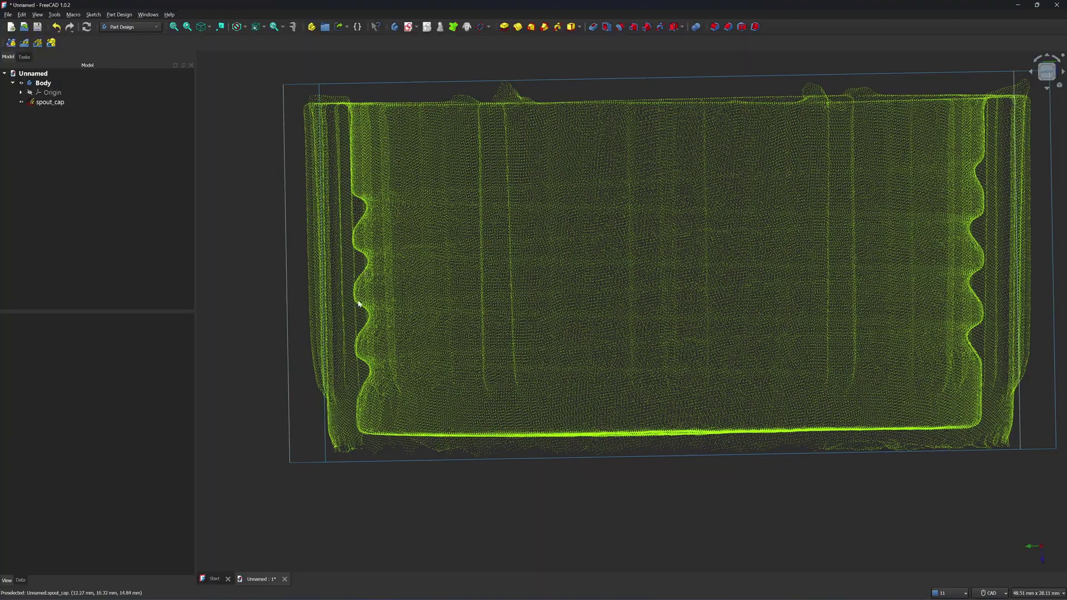
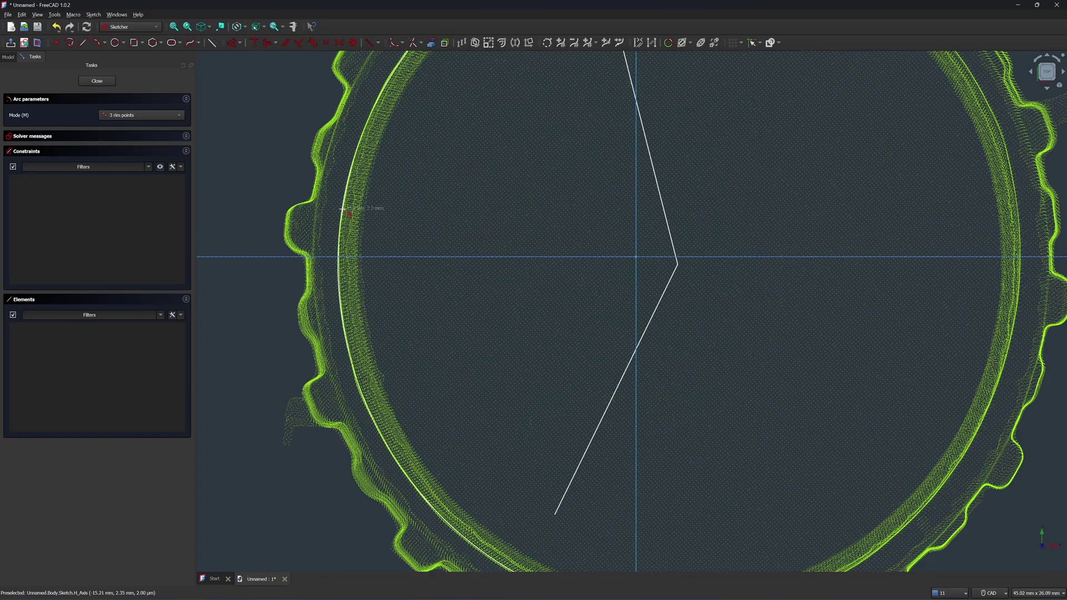
pyautogui.click(338, 201)
pyautogui.press('Escape')
# - Compare the arc's centre point with the sketch origin to judge how far the scan is off centre
pyautogui.scroll(-4, 620, 247)
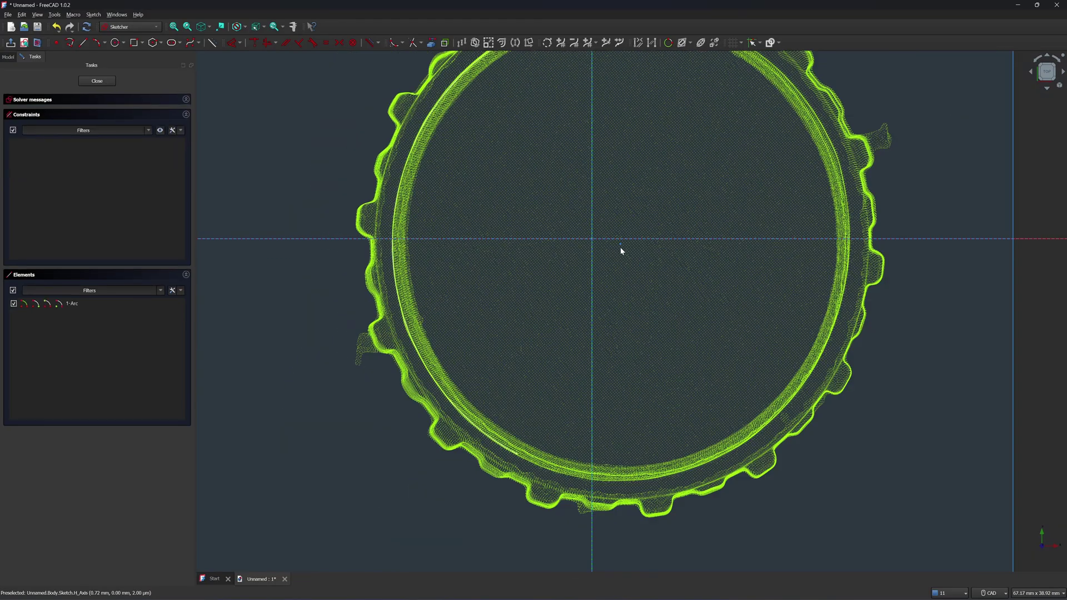
pyautogui.scroll(5, 621, 246)
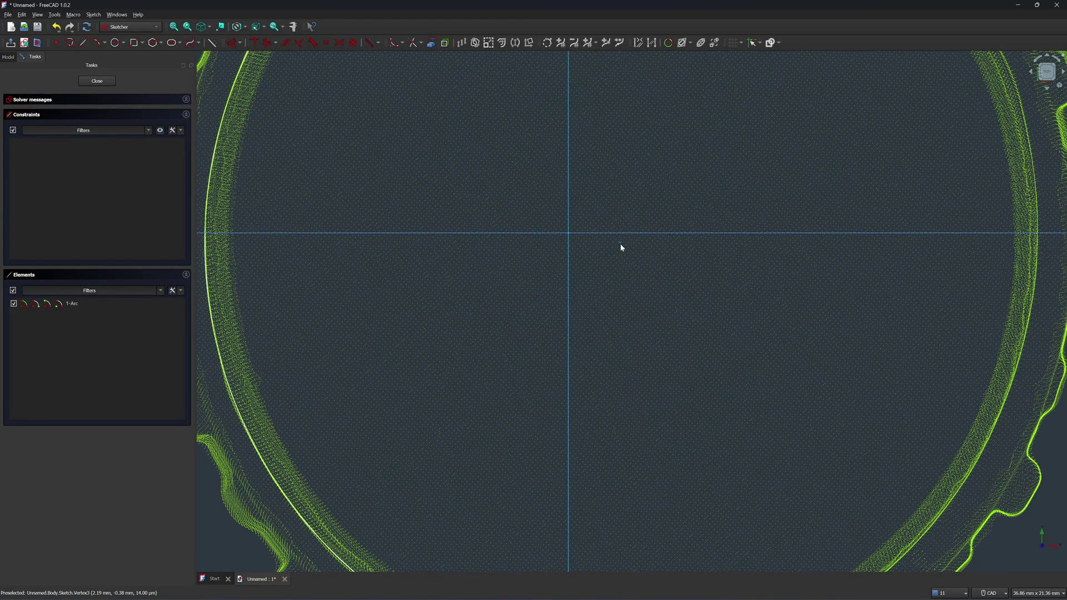
pyautogui.scroll(-1, 621, 244)
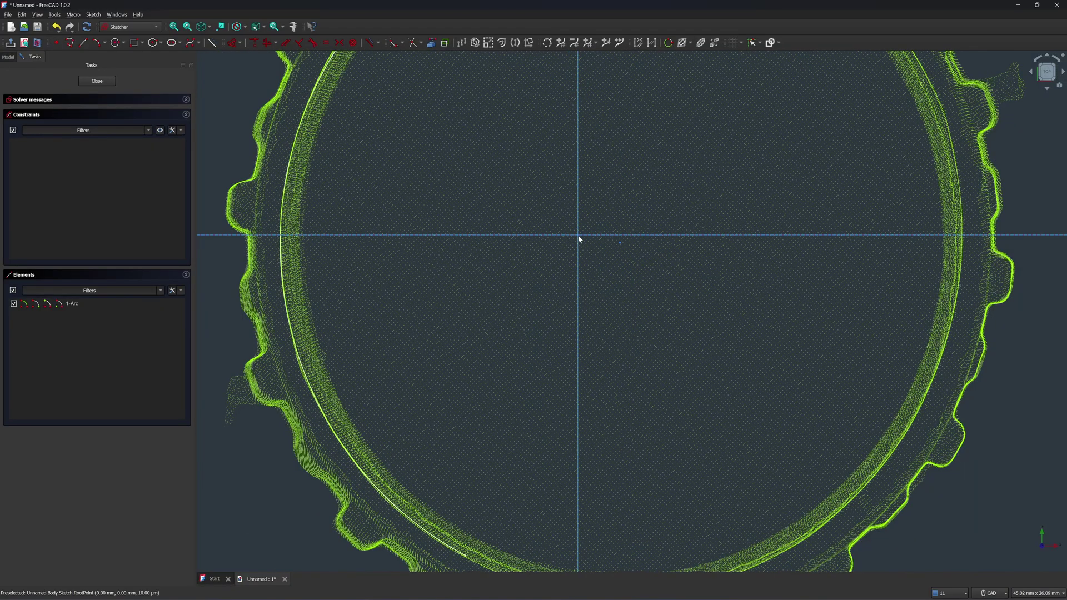
pyautogui.scroll(-3, 586, 234)
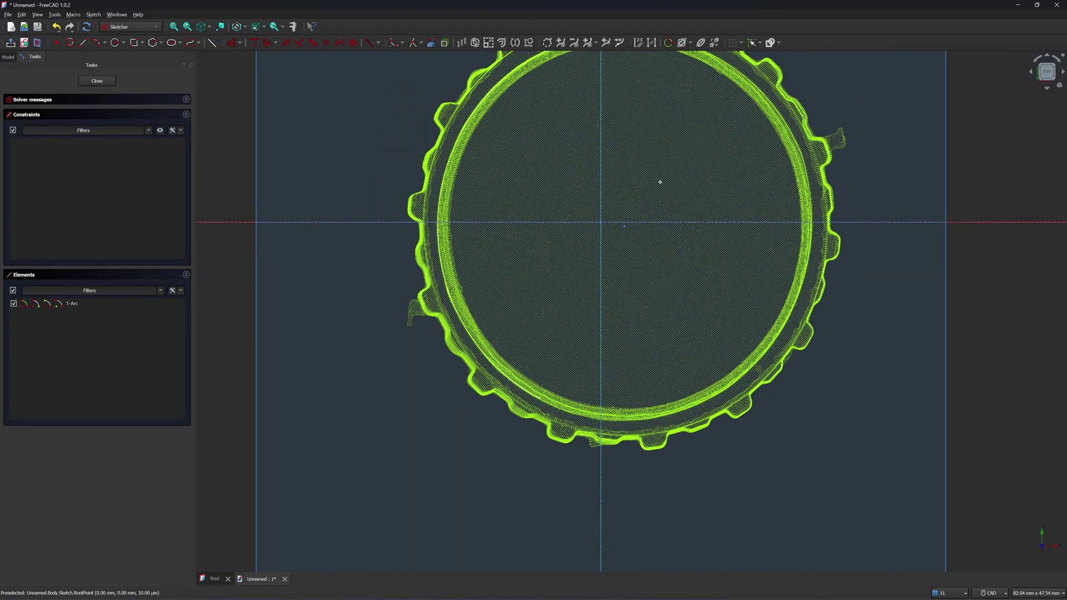
pyautogui.moveTo(661, 182); pyautogui.dragTo(605, 227, button='middle')
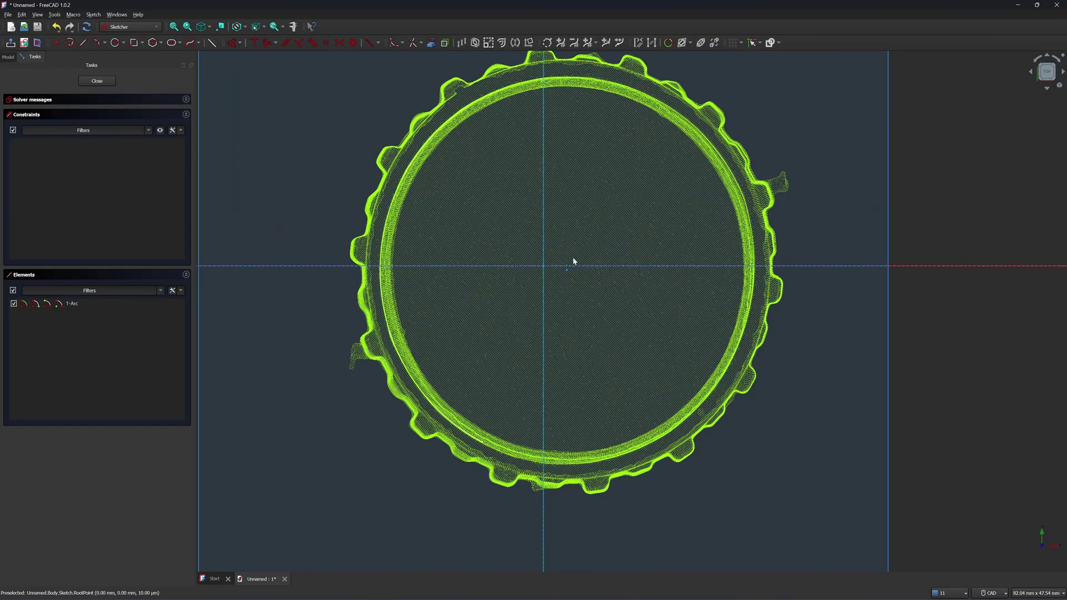
pyautogui.scroll(3, 573, 261)
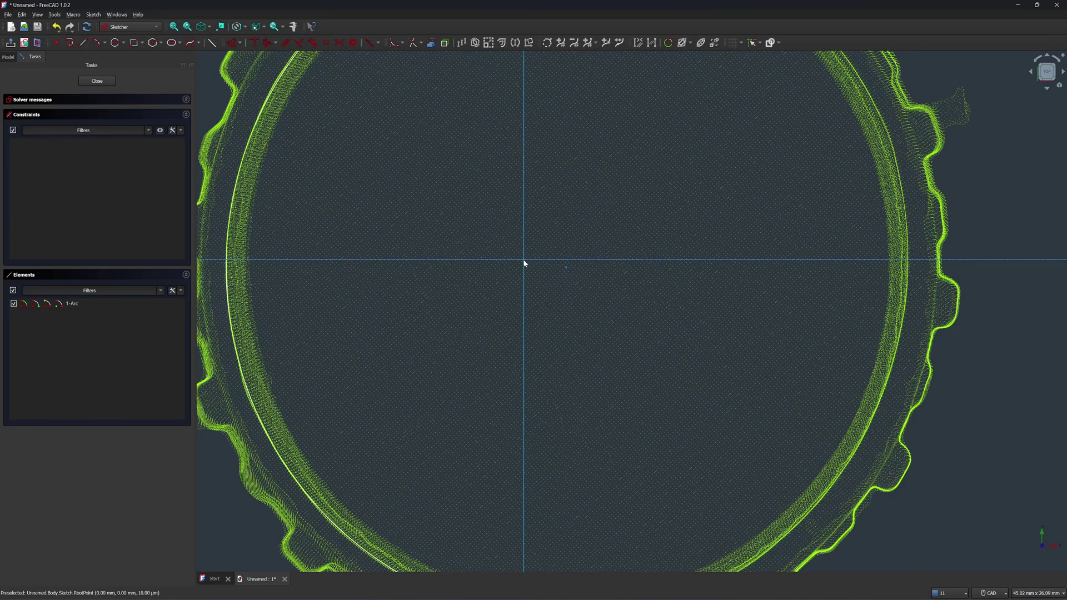
pyautogui.scroll(-1, 522, 259)
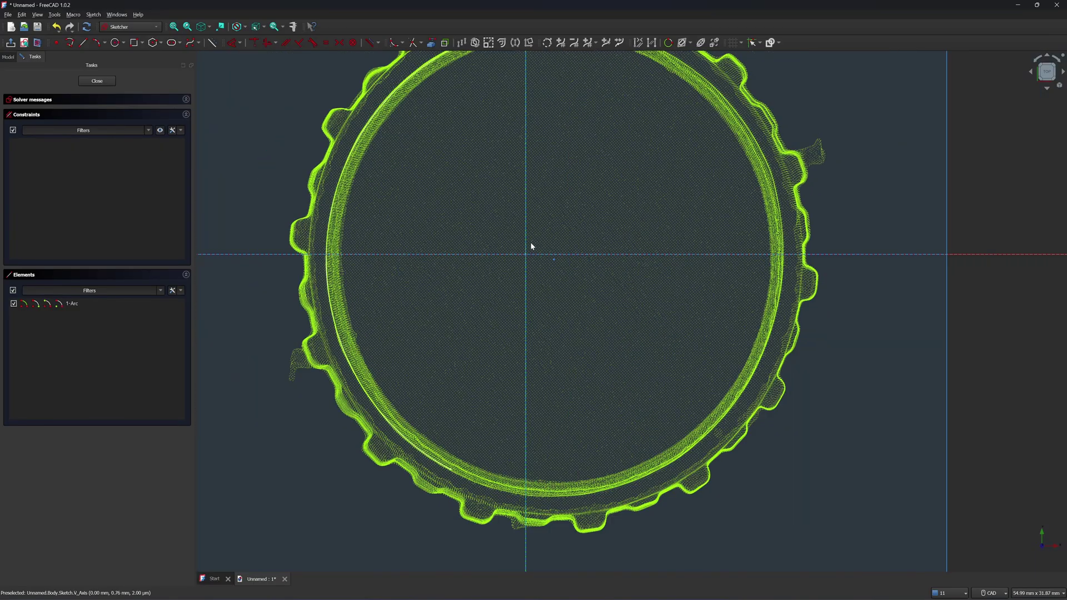
# - Replace the arc with a circle drawn from the arc's centre point and fit it to the scanned cap's inner wall
pyautogui.click(115, 42)
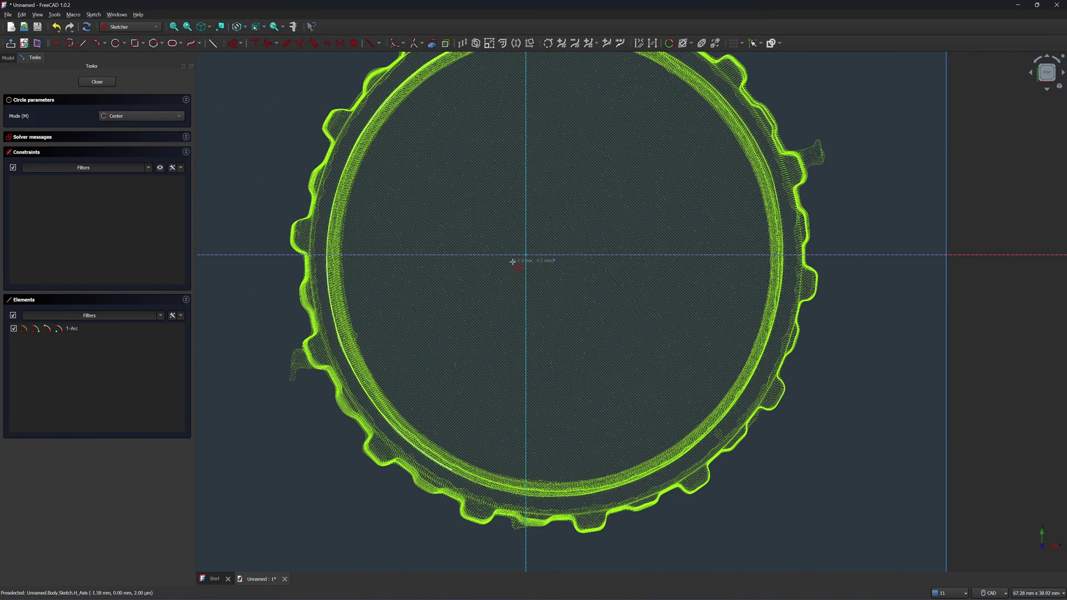
pyautogui.click(554, 259)
pyautogui.scroll(3, 620, 165)
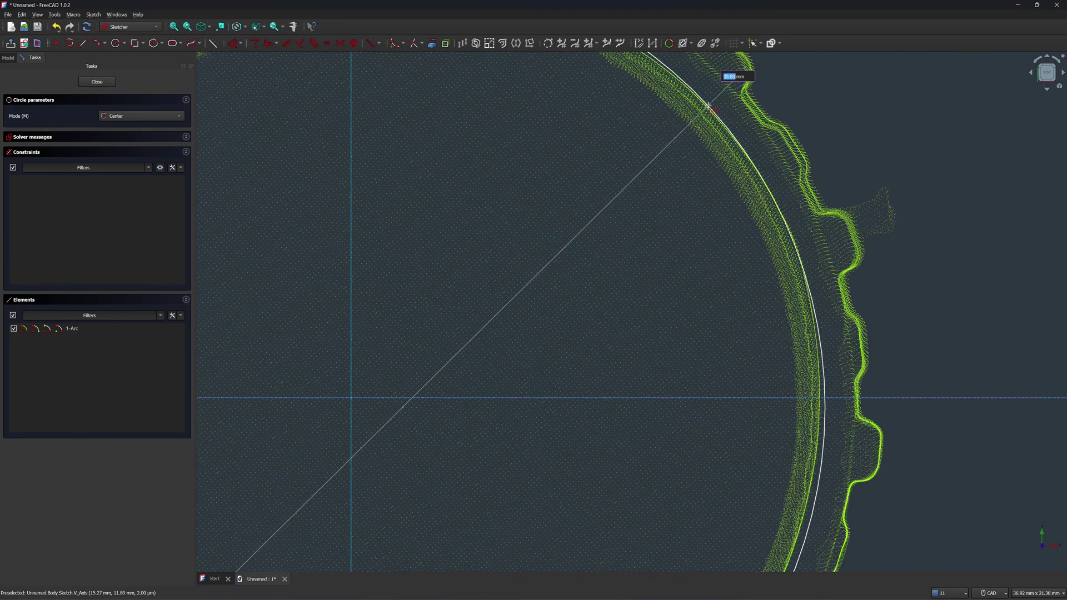
pyautogui.click(709, 107)
pyautogui.scroll(-3, 278, 342)
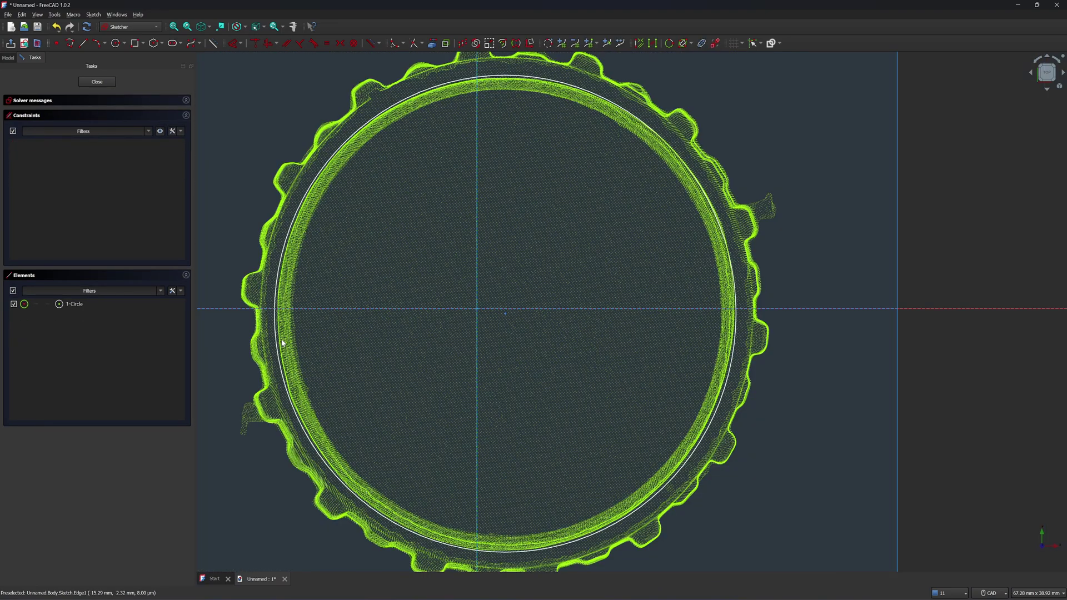
pyautogui.moveTo(275, 337); pyautogui.dragTo(278, 338)
pyautogui.moveTo(453, 397); pyautogui.dragTo(454, 398, button='middle')
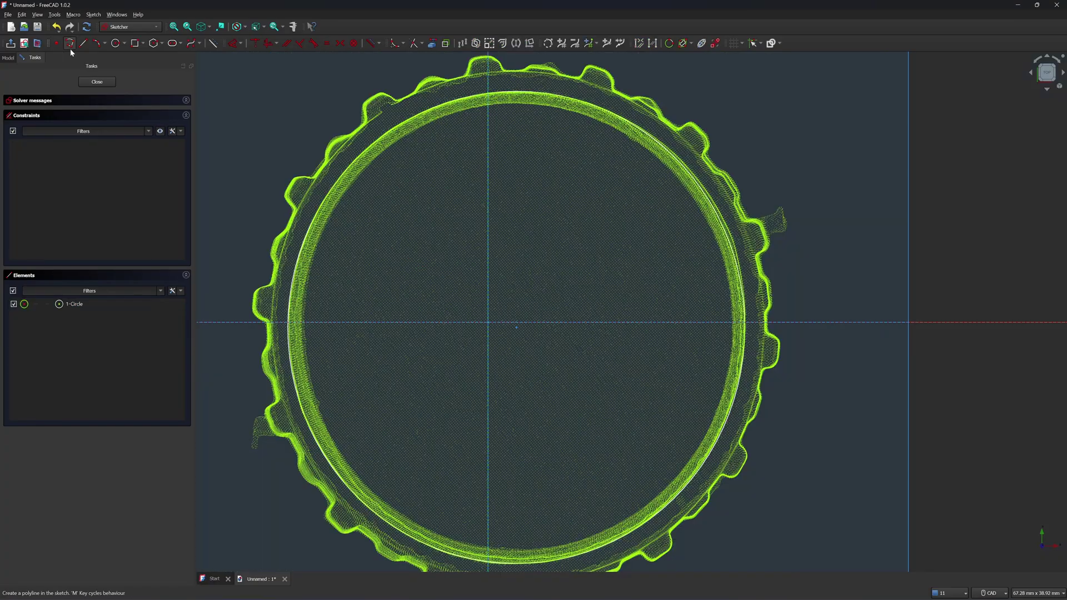
# - Draw a circle 35.33 mm in diameter centred on the sketch origin
pyautogui.click(115, 43)
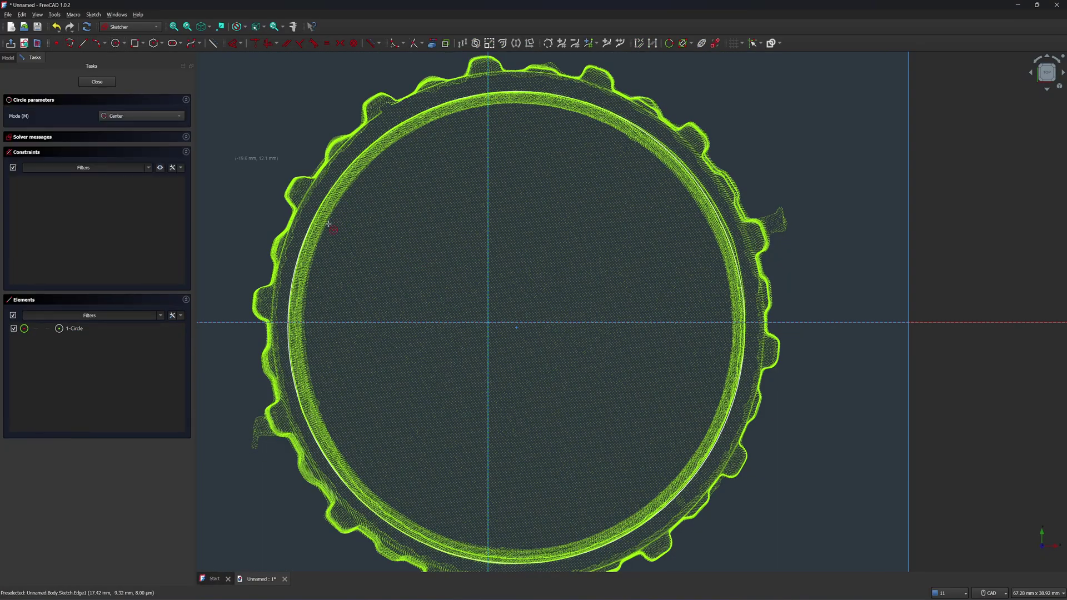
pyautogui.click(487, 321)
pyautogui.write('35')
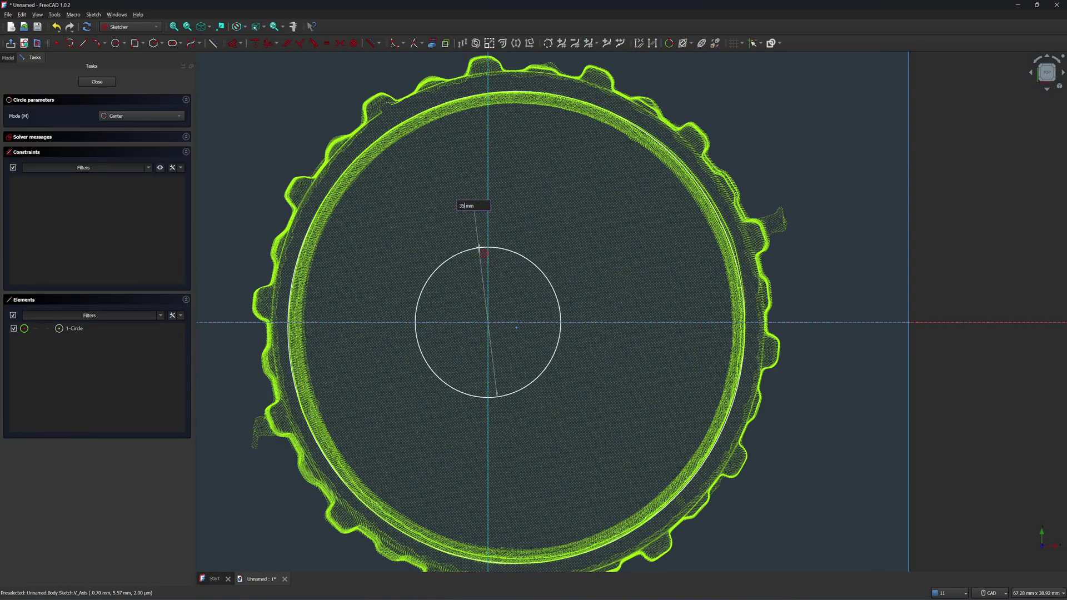
pyautogui.write('.33')
pyautogui.press('Return')
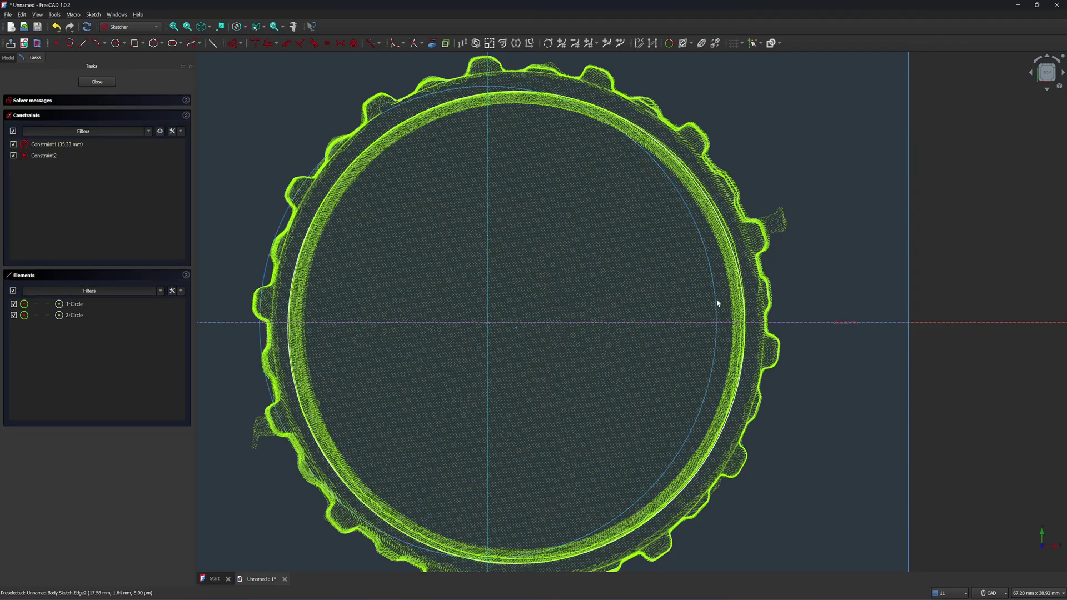
# - Delete the off-centre circle that follows the scan, keep the origin-centred one, and close the sketch
pyautogui.click(734, 257)
pyautogui.press('Delete')
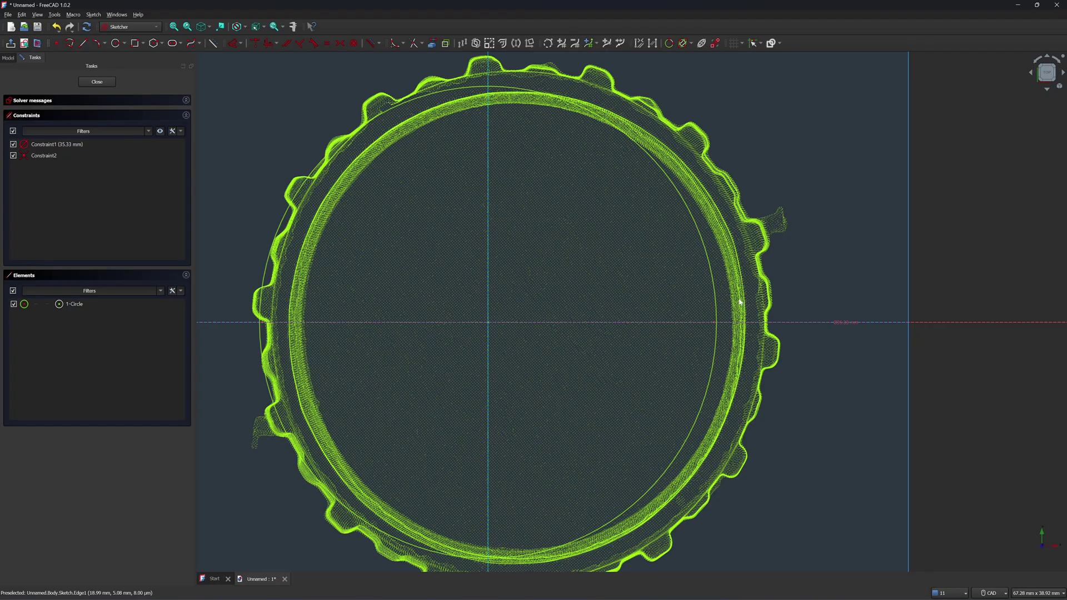
pyautogui.click(714, 298)
pyautogui.click(104, 82)
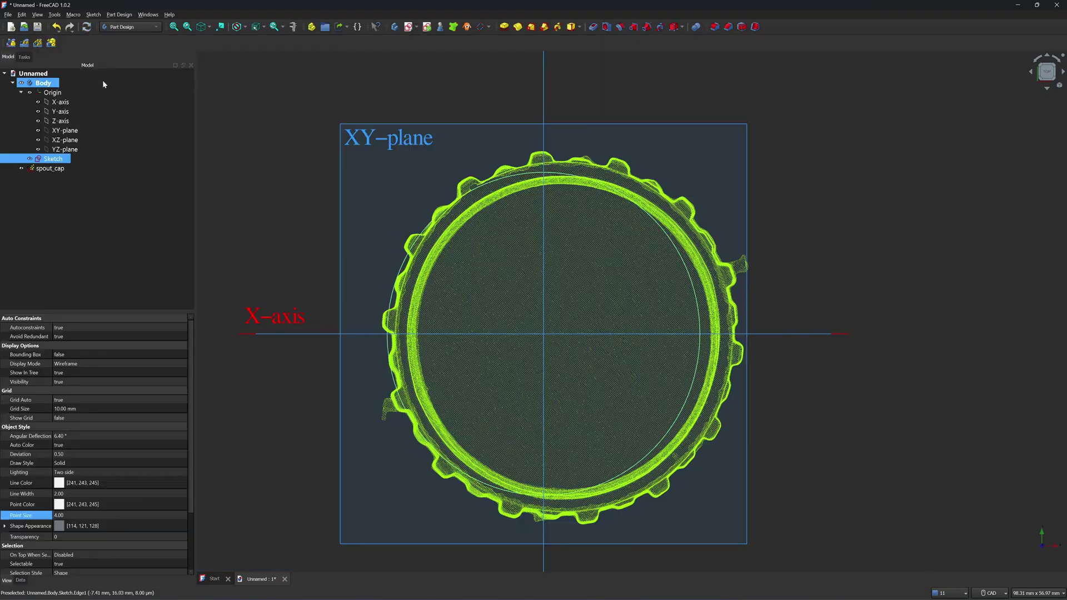
# - Open the placement of the spout_cap point cloud and set its X translation to -2.2 mm
pyautogui.click(49, 170)
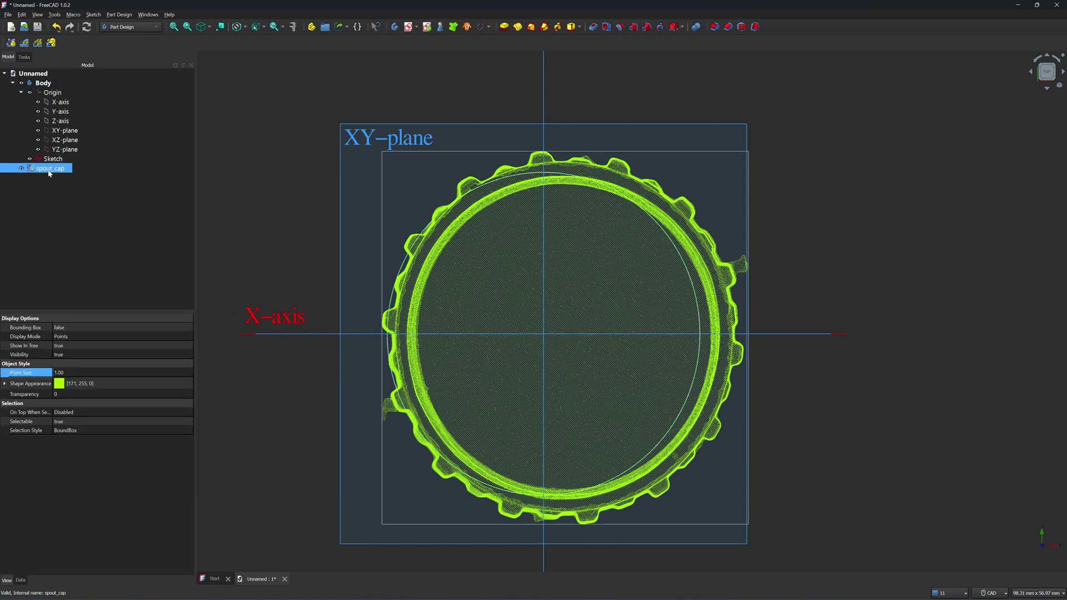
pyautogui.rightClick(49, 172)
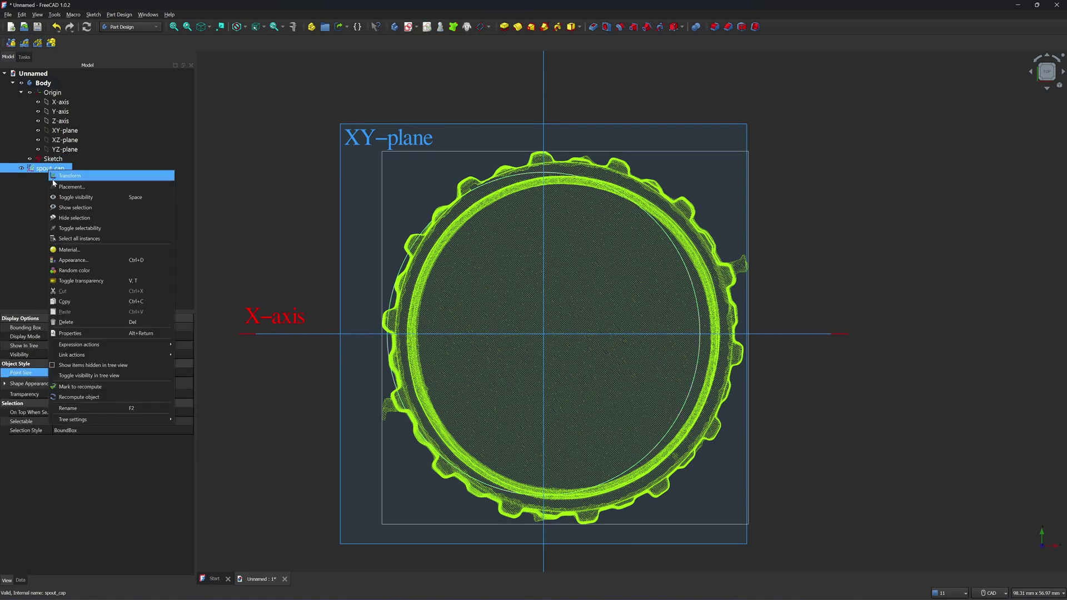
pyautogui.click(64, 190)
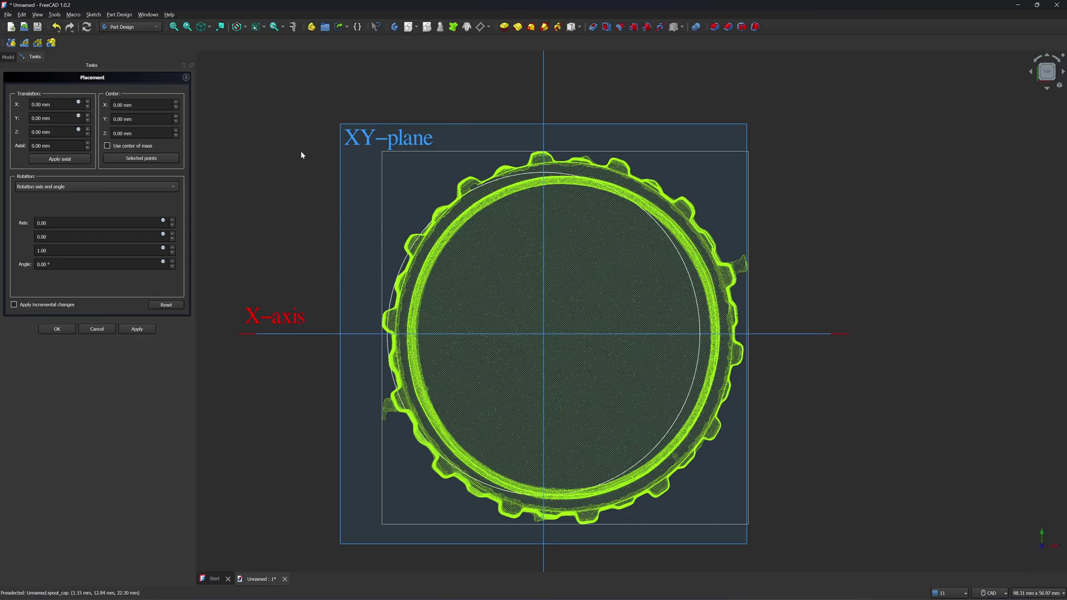
pyautogui.click(88, 107)
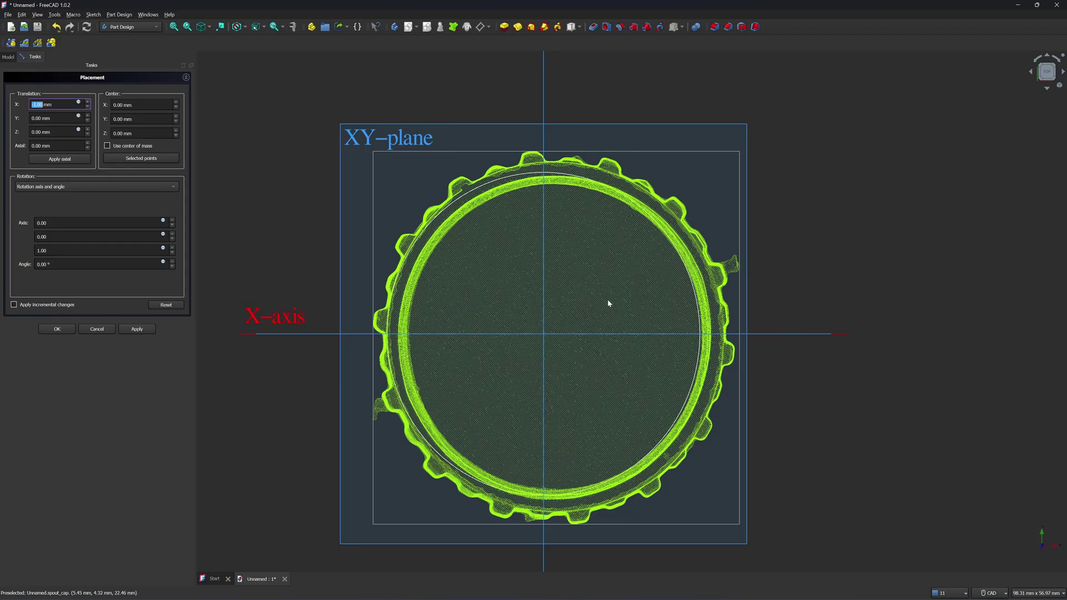
pyautogui.scroll(4, 635, 304)
pyautogui.click(87, 106)
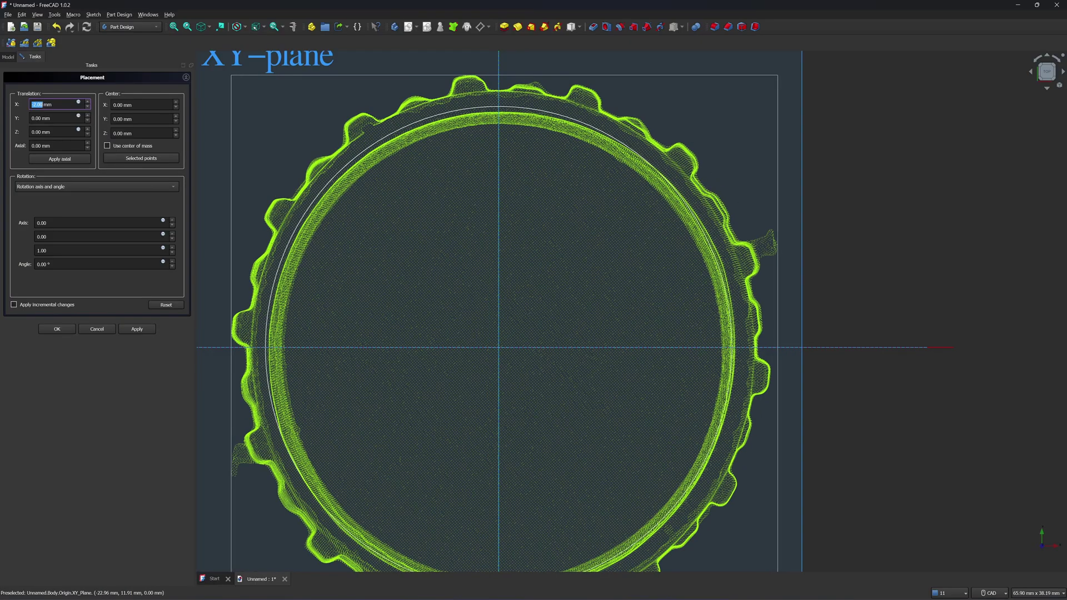
pyautogui.moveTo(61, 104); pyautogui.dragTo(19, 105)
pyautogui.write('-2.1')
pyautogui.press('BackSpace')
pyautogui.write('2')
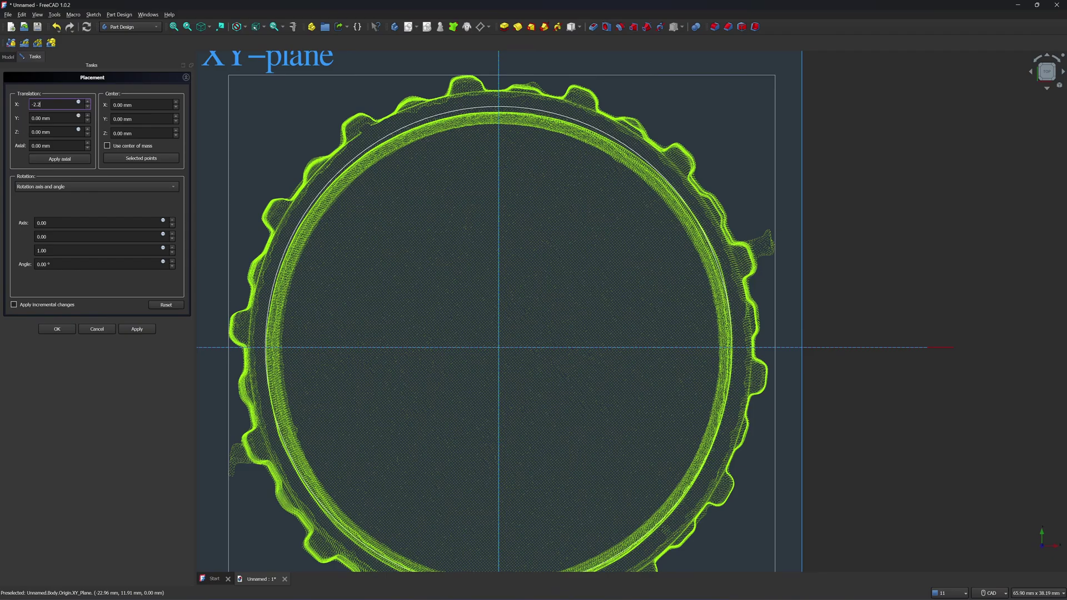
# - Set the point cloud's Y translation to 0.45 mm, aligning its inner wall with the reference circle
pyautogui.press('Tab')
pyautogui.write('-5')
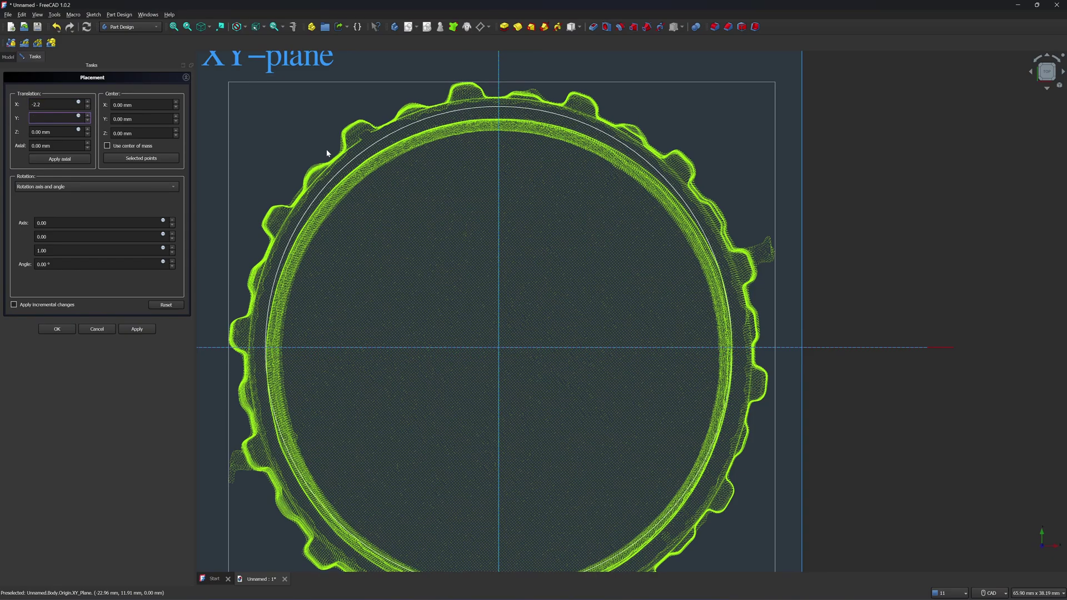
pyautogui.scroll(5, 498, 108)
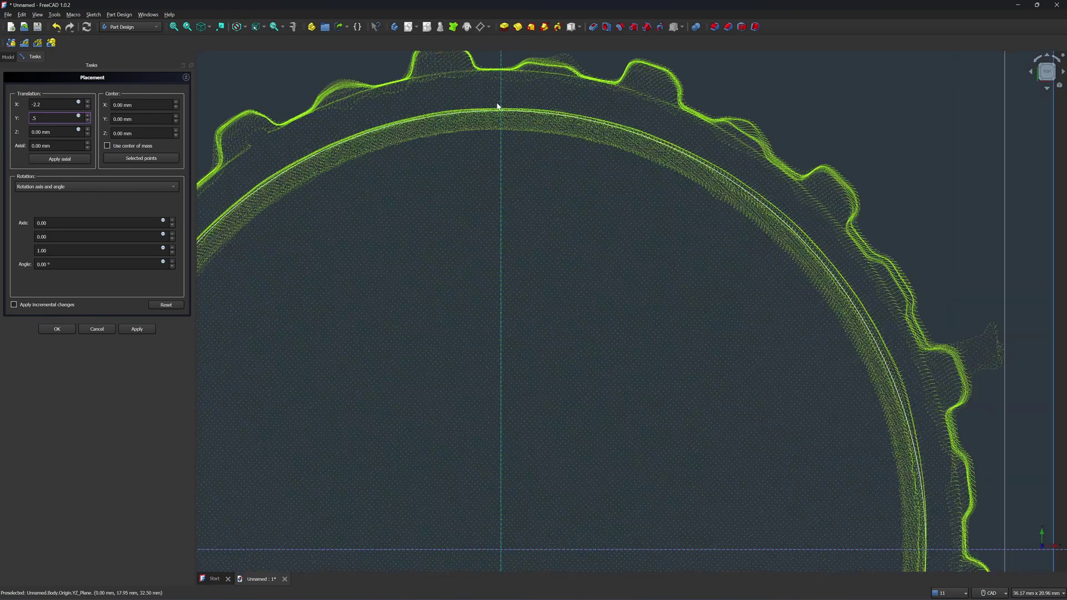
pyautogui.scroll(-5, 495, 148)
pyautogui.moveTo(488, 297); pyautogui.dragTo(468, 105, button='middle')
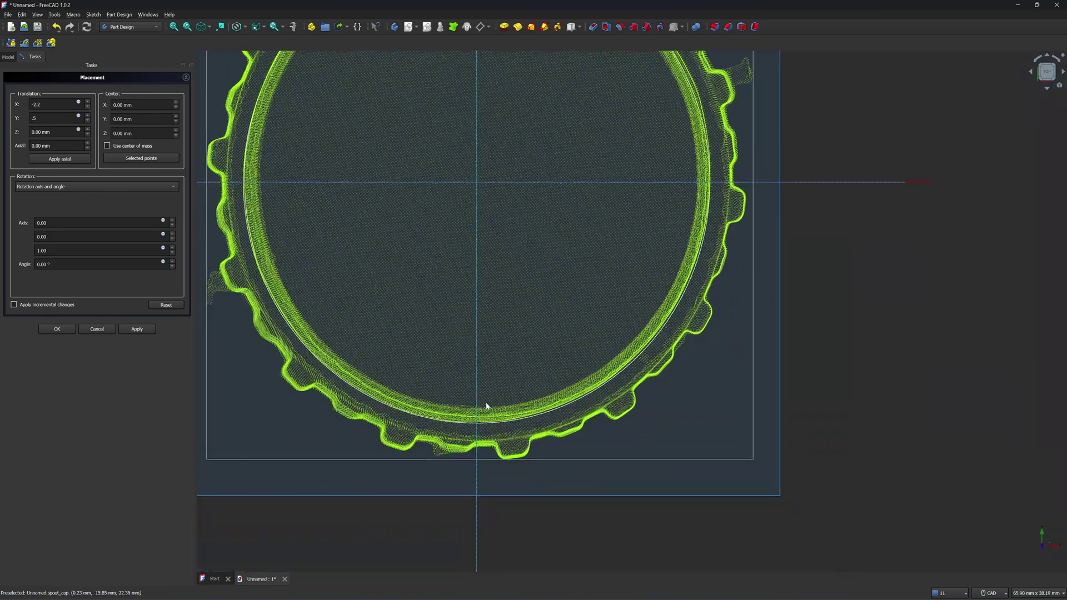
pyautogui.scroll(5, 479, 421)
pyautogui.click(44, 119)
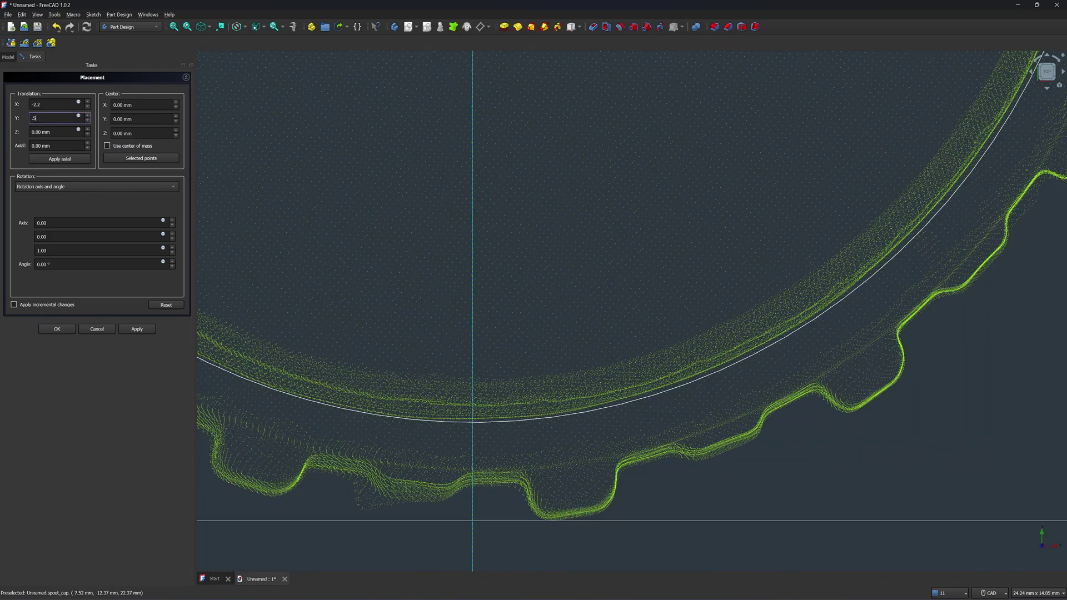
pyautogui.press('BackSpace')
pyautogui.write('6')
pyautogui.write('5')
pyautogui.press('BackSpace')
pyautogui.write('45')
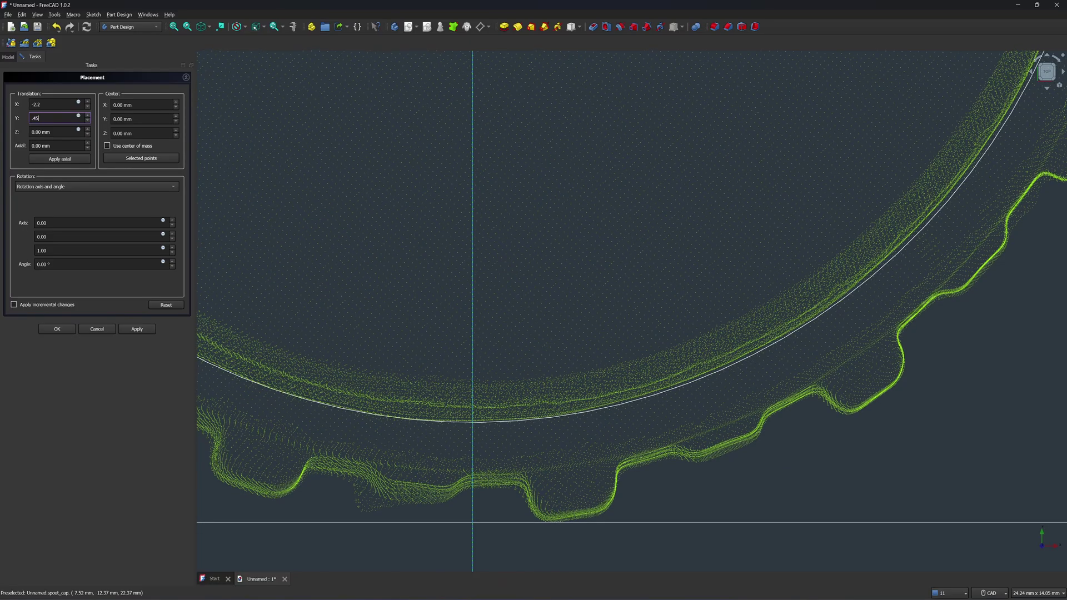
# - Examine how the shifted point cloud's inner wall matches the reference circle on all sides
pyautogui.scroll(-3, 527, 154)
pyautogui.moveTo(489, 143); pyautogui.dragTo(490, 303, button='middle')
pyautogui.scroll(-3, 619, 529)
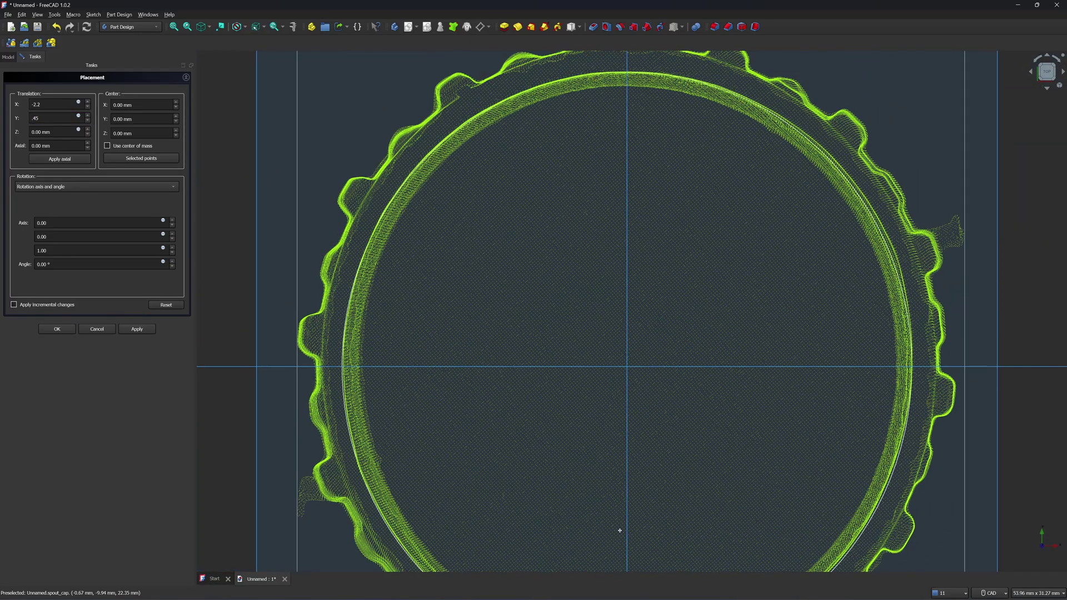
pyautogui.scroll(4, 634, 81)
pyautogui.scroll(-4, 605, 195)
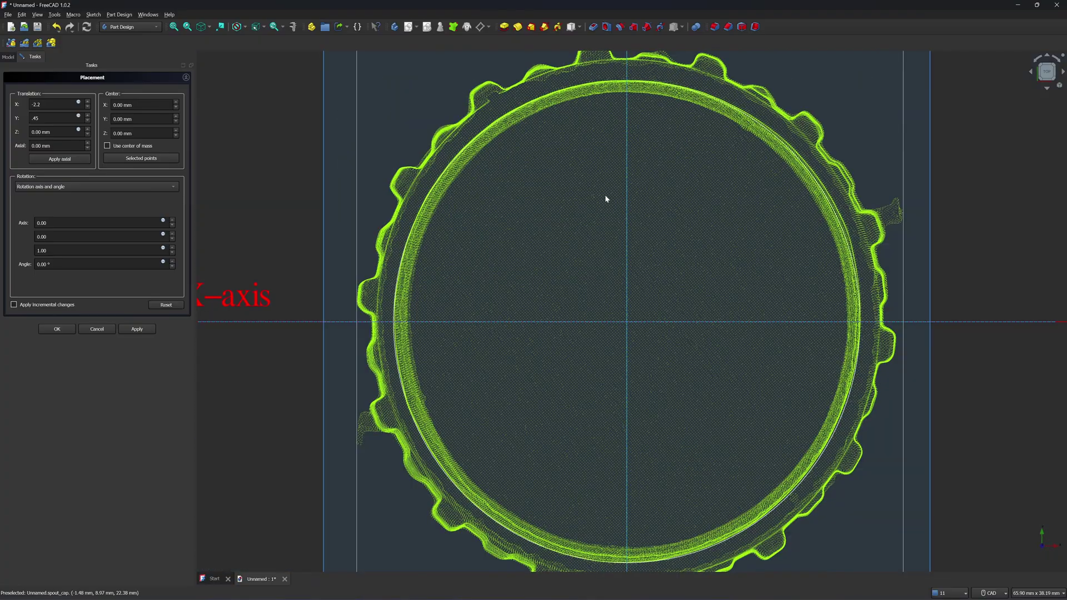
pyautogui.scroll(4, 389, 317)
pyautogui.scroll(-2, 431, 319)
pyautogui.scroll(-4, 660, 295)
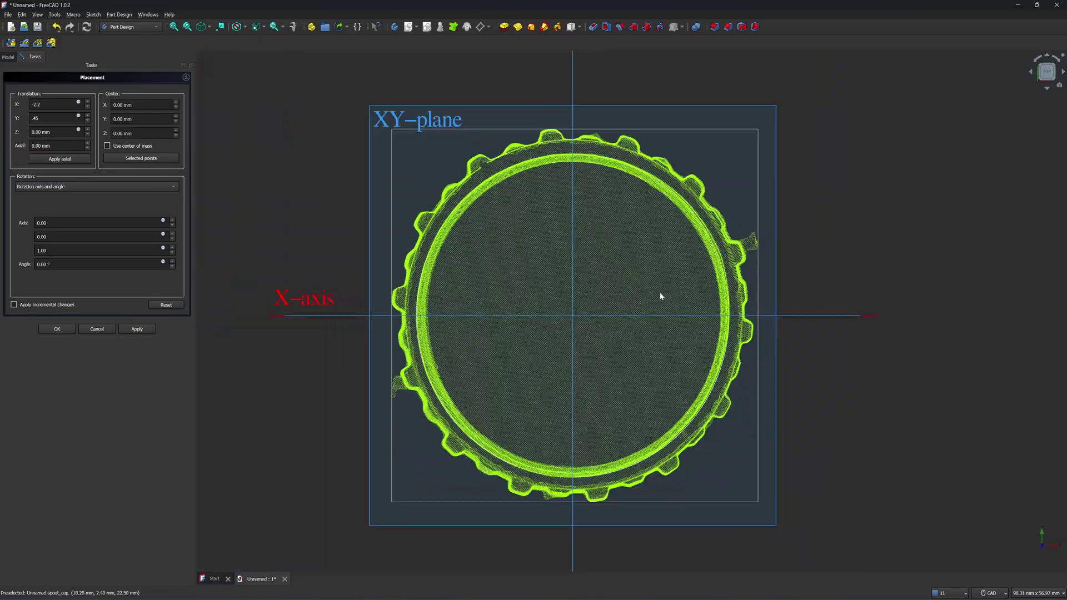
pyautogui.scroll(5, 556, 306)
pyautogui.scroll(-2, 564, 306)
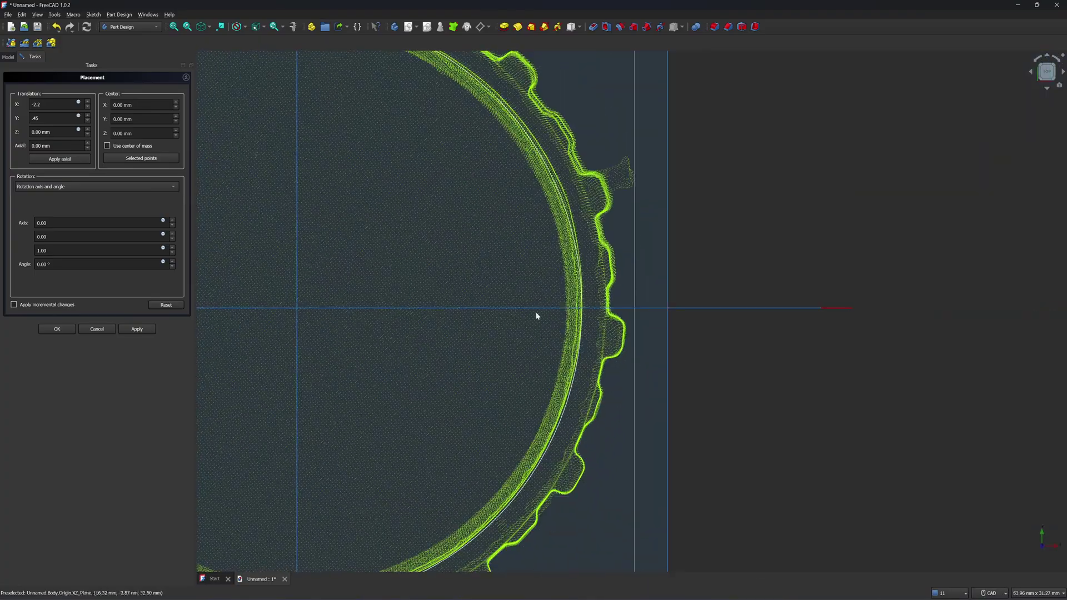
pyautogui.scroll(-4, 501, 328)
pyautogui.scroll(2, 625, 300)
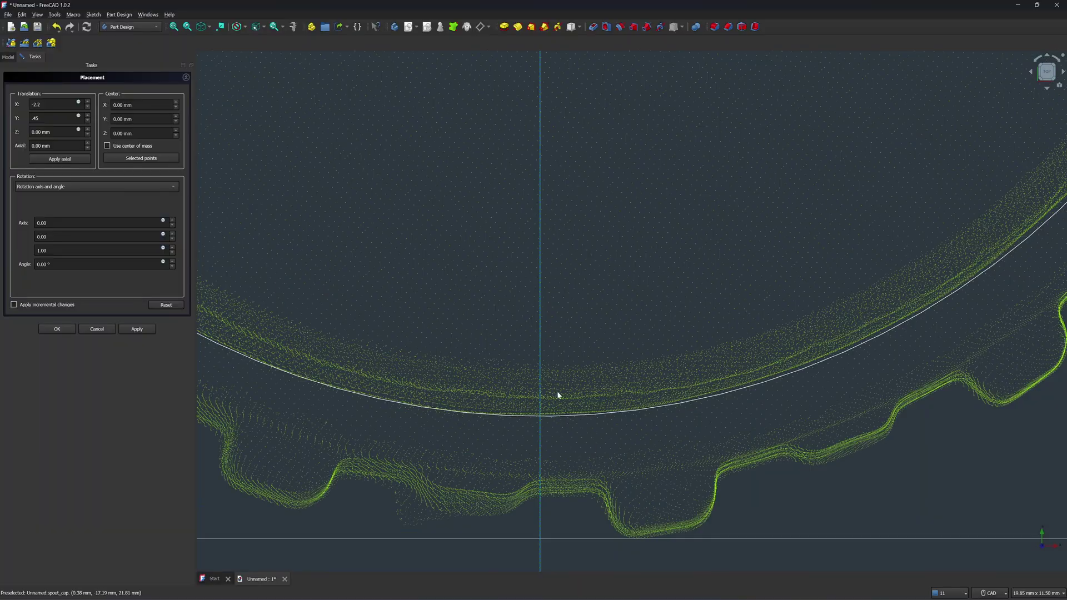
# - Apply the shifted X and Y placement to the spout_cap point cloud and hide the body's origin
pyautogui.scroll(-4, 508, 235)
pyautogui.scroll(2, 511, 426)
pyautogui.scroll(-5, 511, 425)
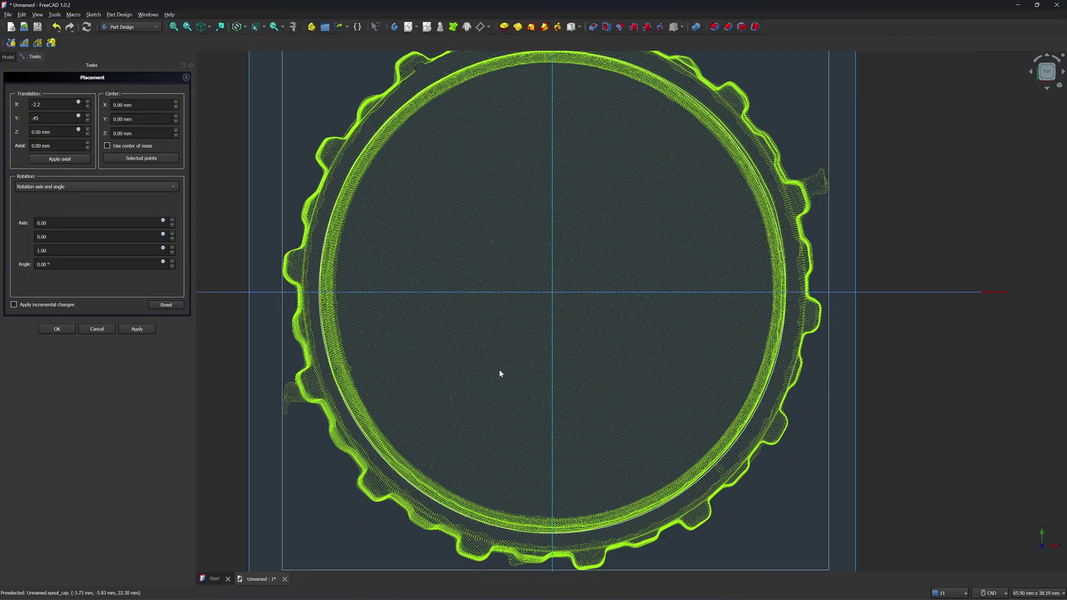
pyautogui.scroll(1, 492, 362)
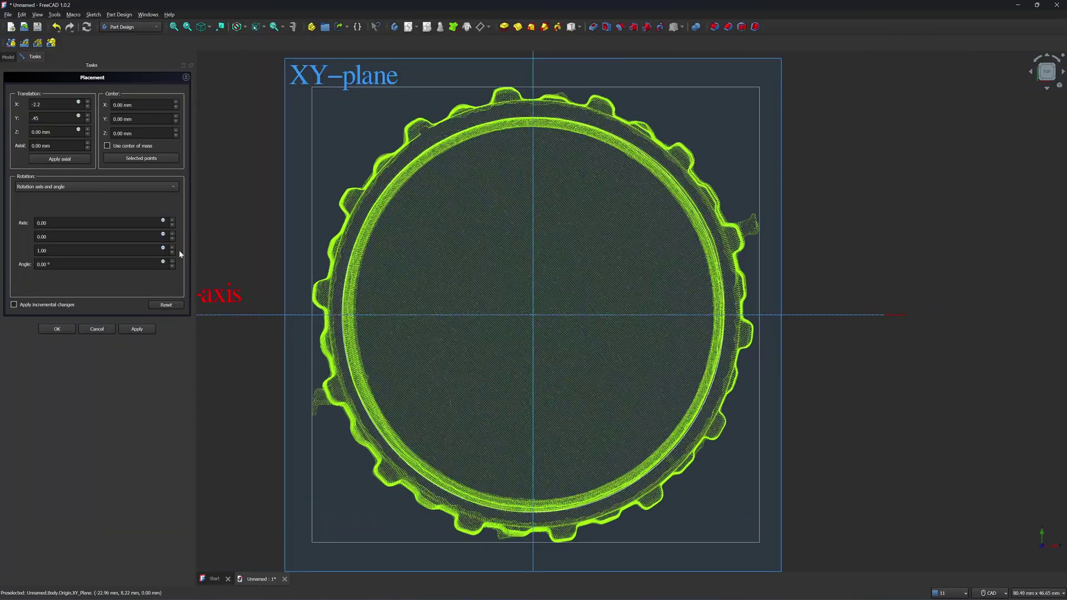
pyautogui.click(137, 329)
pyautogui.click(54, 329)
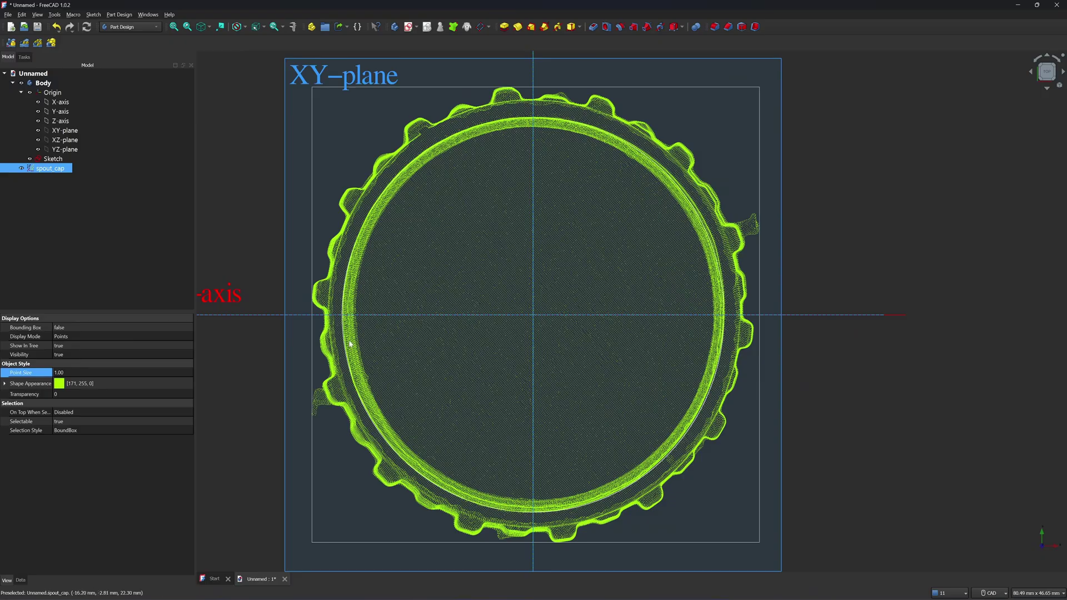
pyautogui.click(37, 92)
pyautogui.click(30, 92)
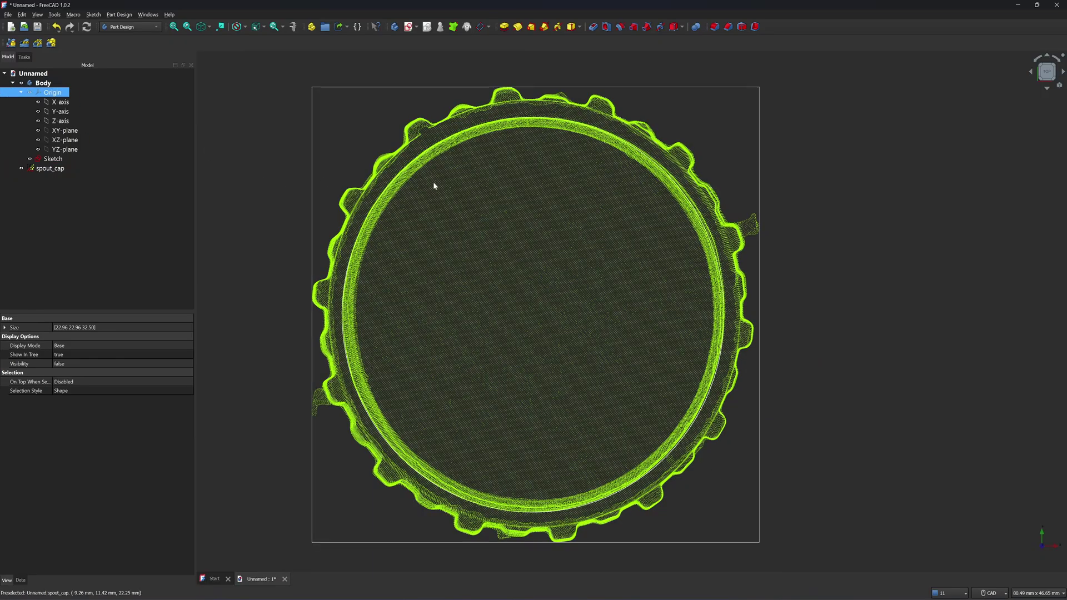
# - Check the spout_cap point cloud from the front and set its Z translation to -25 mm
pyautogui.press('1')
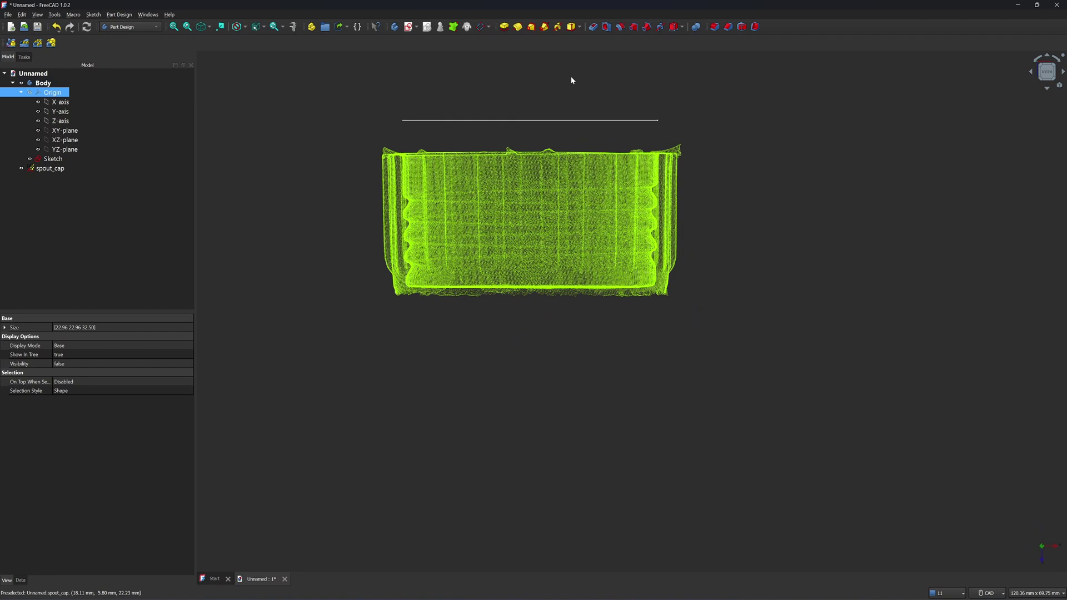
pyautogui.moveTo(572, 76); pyautogui.dragTo(619, 143, button='middle')
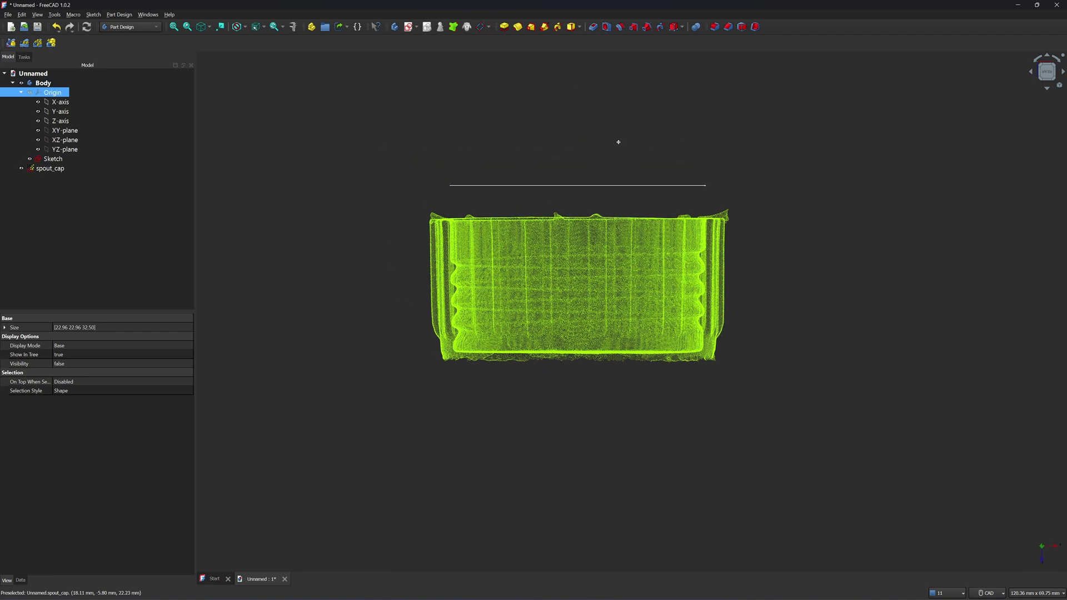
pyautogui.click(50, 168)
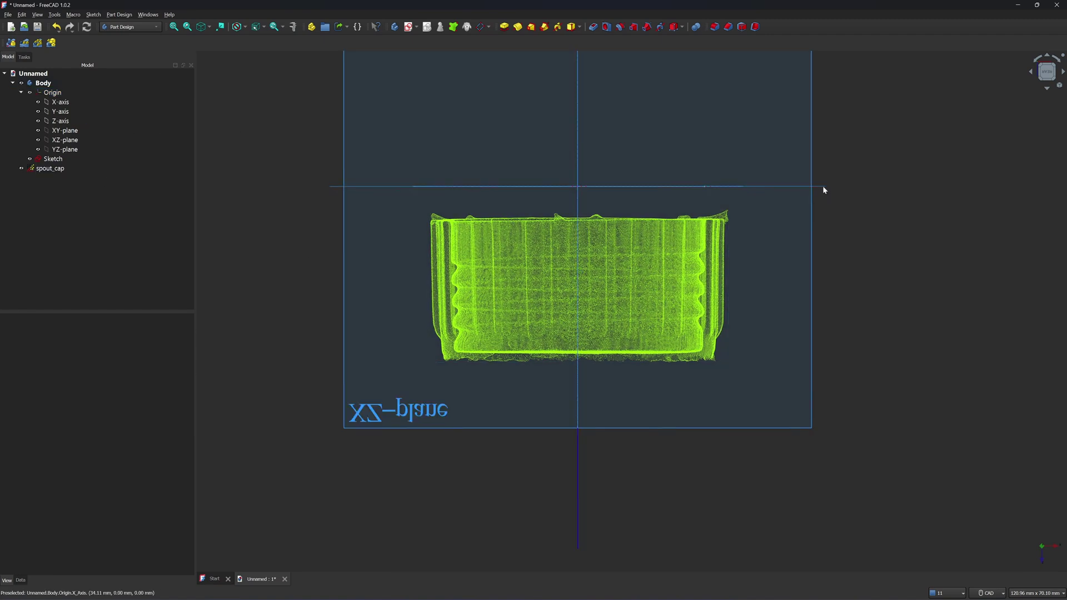
pyautogui.rightClick(50, 168)
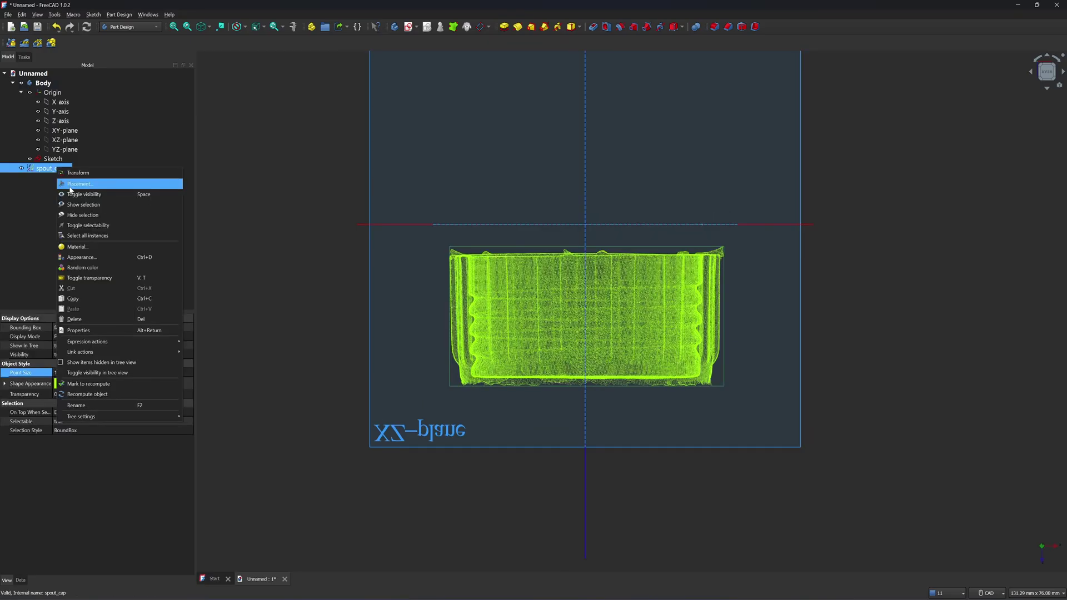
pyautogui.click(69, 184)
pyautogui.click(88, 135)
pyautogui.click(87, 135)
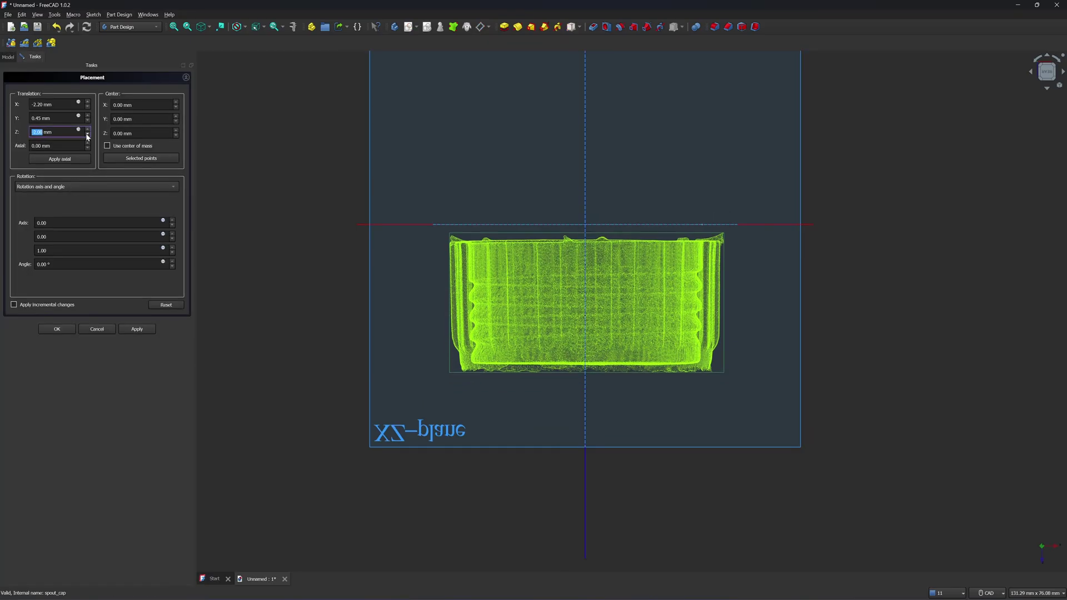
pyautogui.click(87, 135)
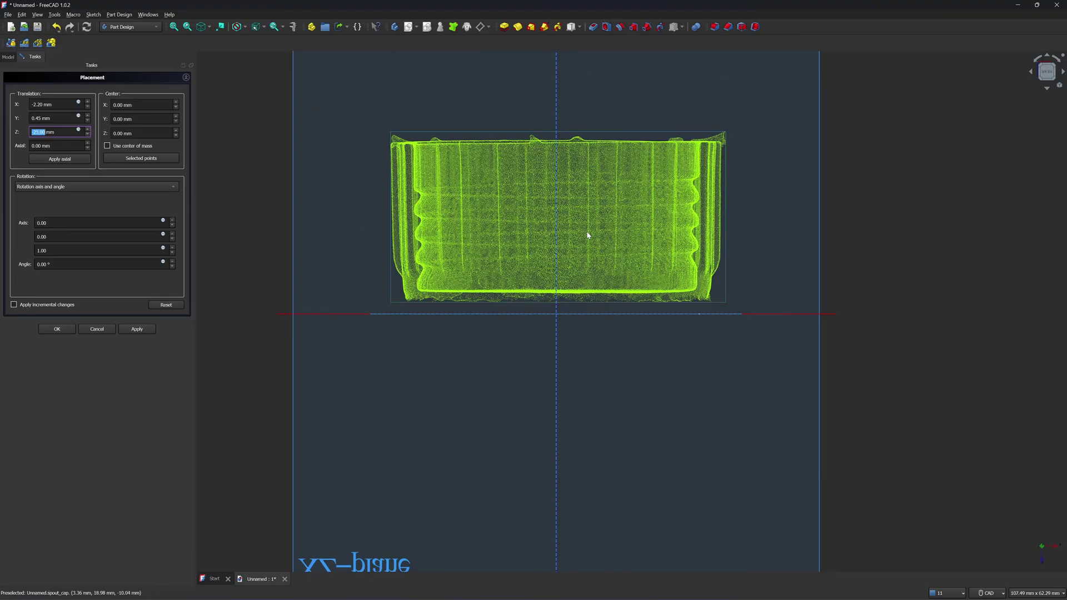
pyautogui.click(966, 257)
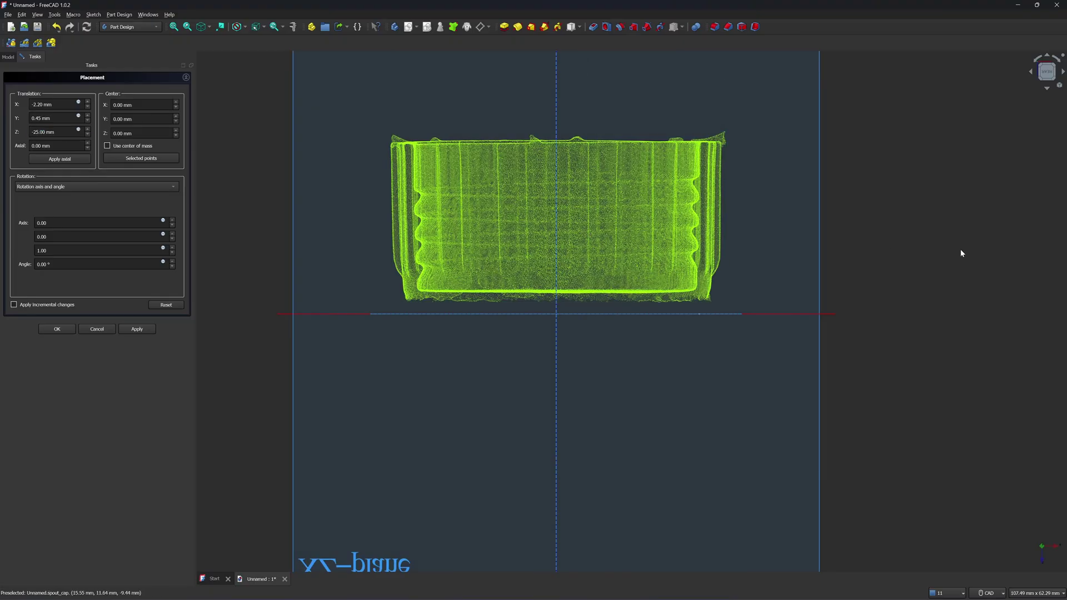
pyautogui.scroll(-1, 962, 252)
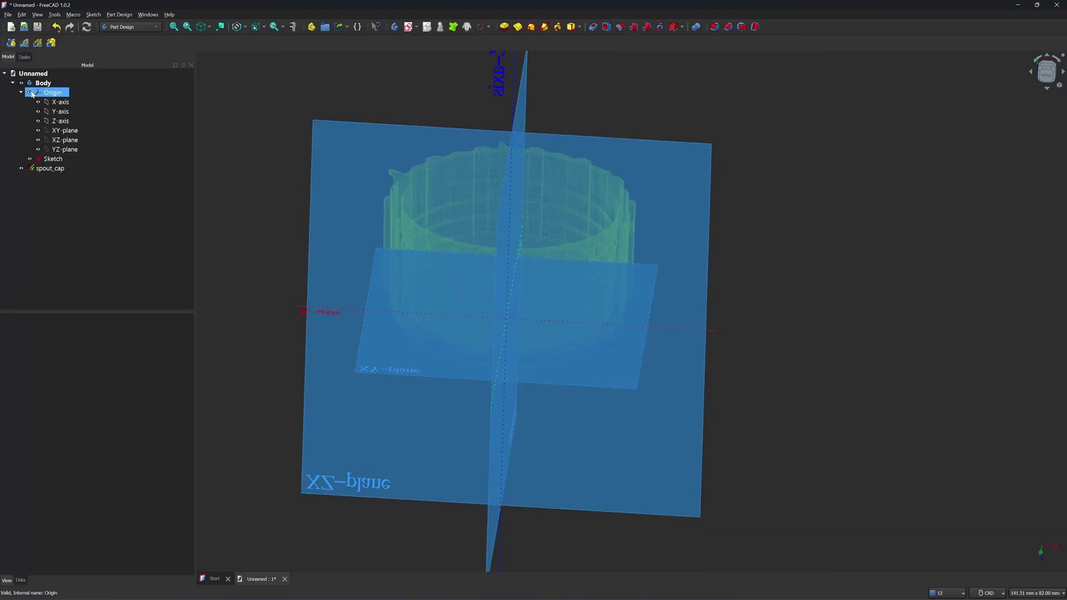
# - Hide the origin planes and reopen the reference circle's sketch for editing
pyautogui.click(30, 94)
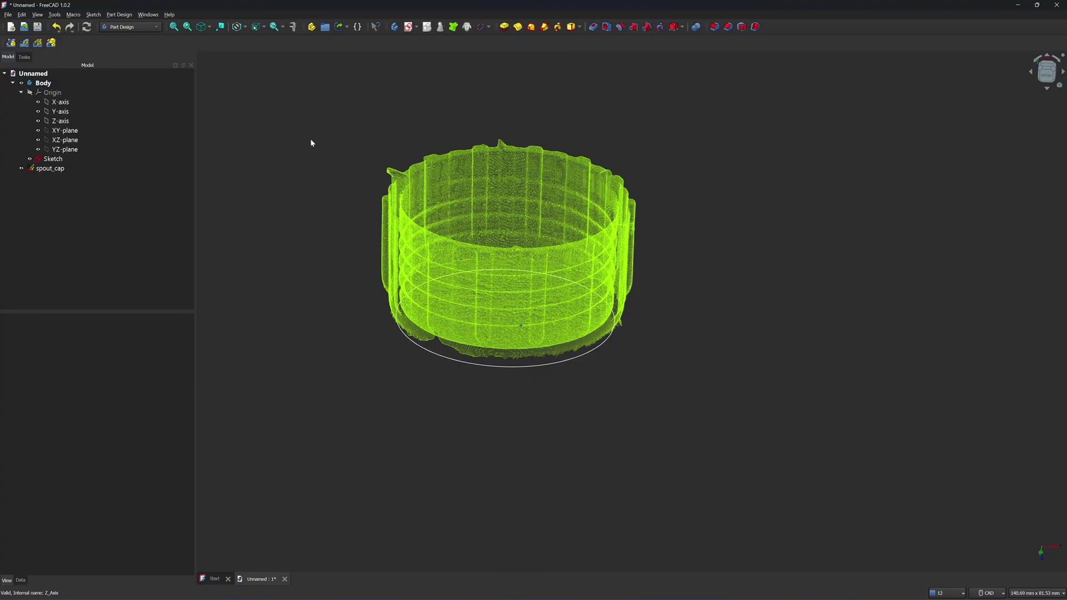
pyautogui.click(86, 162)
pyautogui.doubleClick(51, 159)
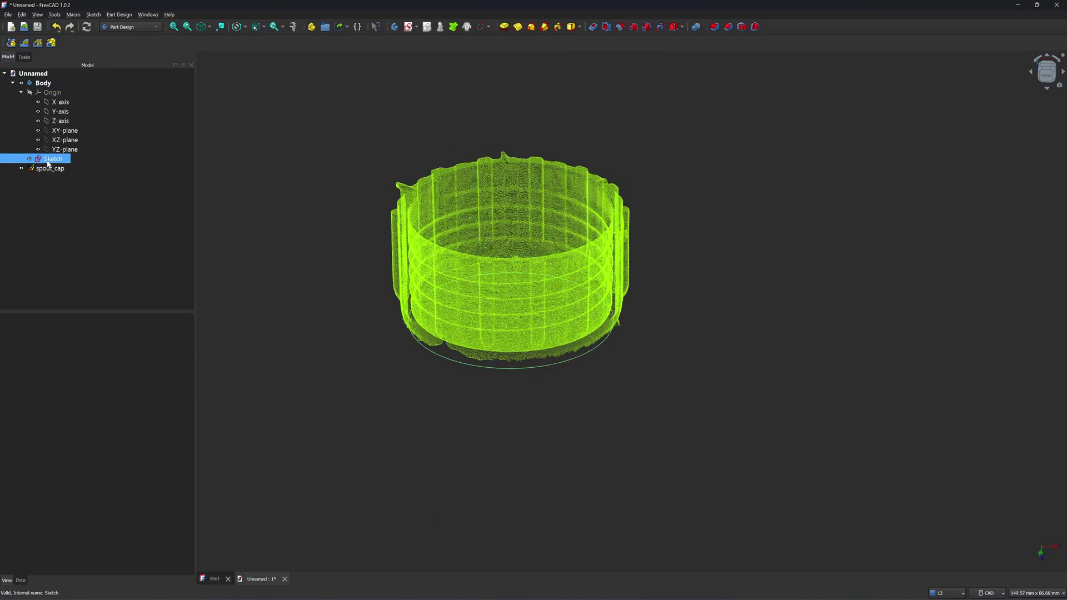
# - Offset the reference circle outward to follow the scanned cap's outer wall between the grip ribs, keeping the original circle, and close the sketch
pyautogui.scroll(4, 506, 151)
pyautogui.scroll(-3, 501, 174)
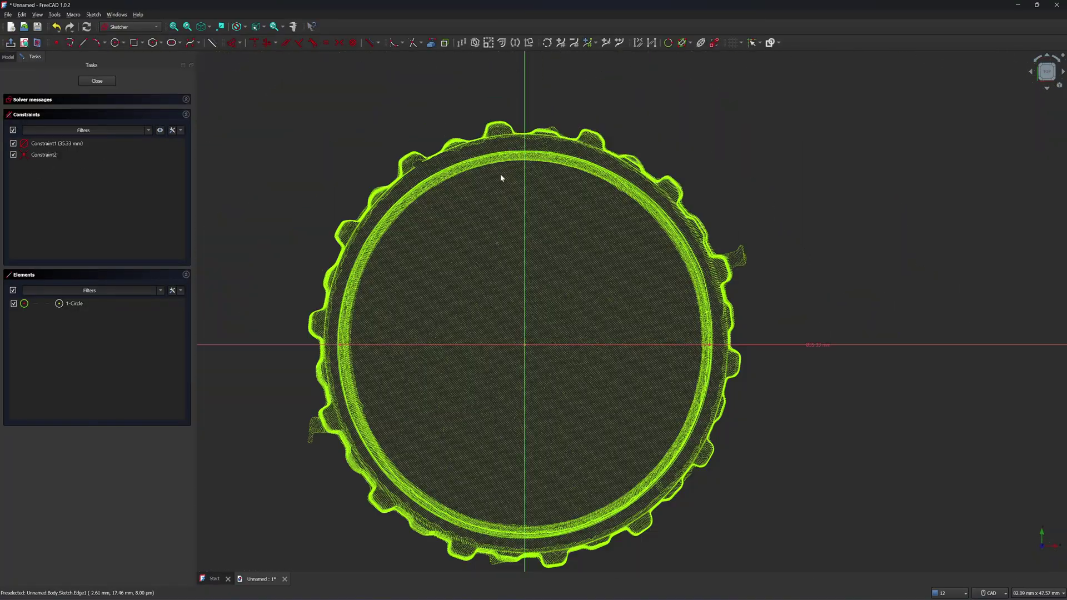
pyautogui.scroll(2, 369, 227)
pyautogui.scroll(3, 398, 241)
pyautogui.scroll(-5, 398, 241)
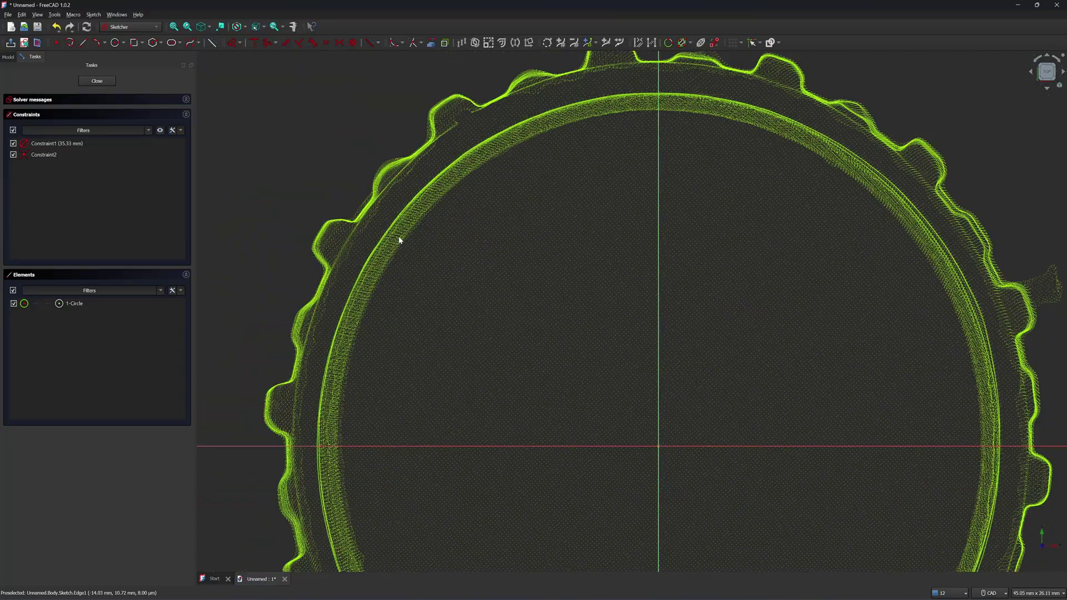
pyautogui.scroll(4, 660, 259)
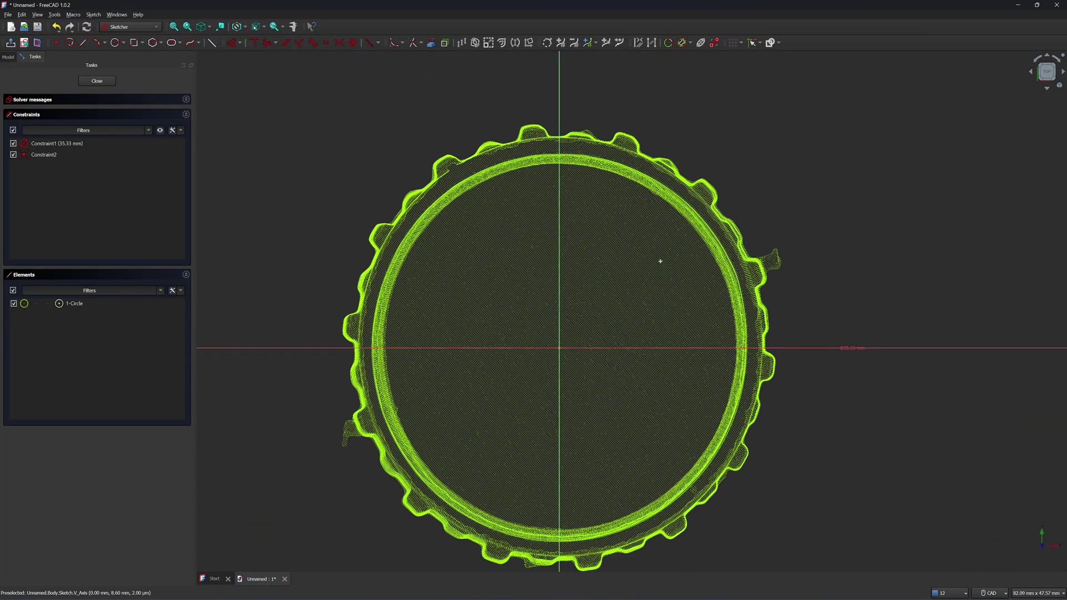
pyautogui.scroll(1, 645, 158)
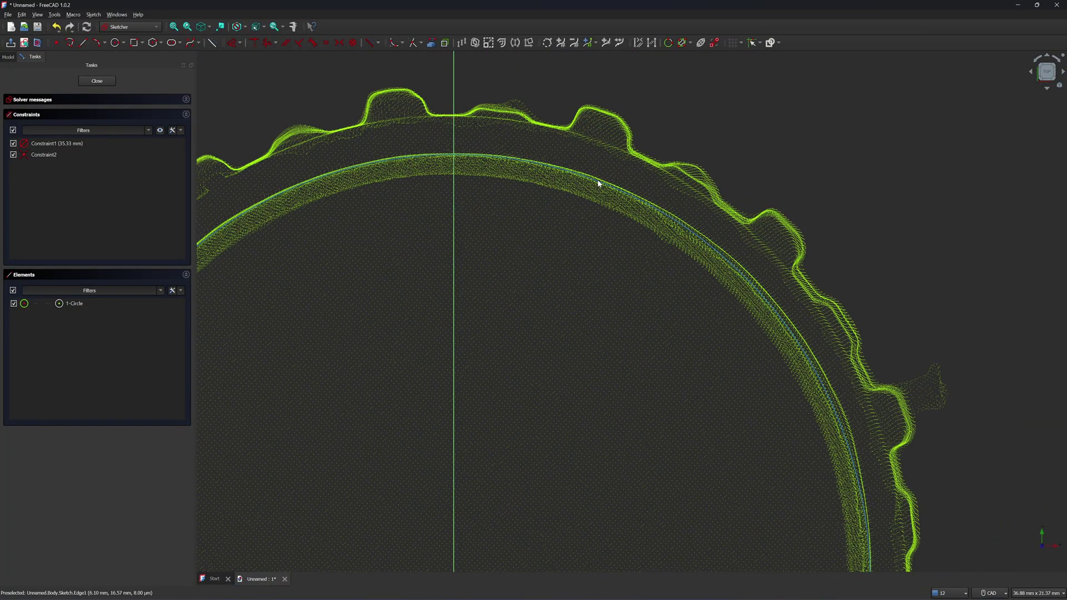
pyautogui.click(594, 182)
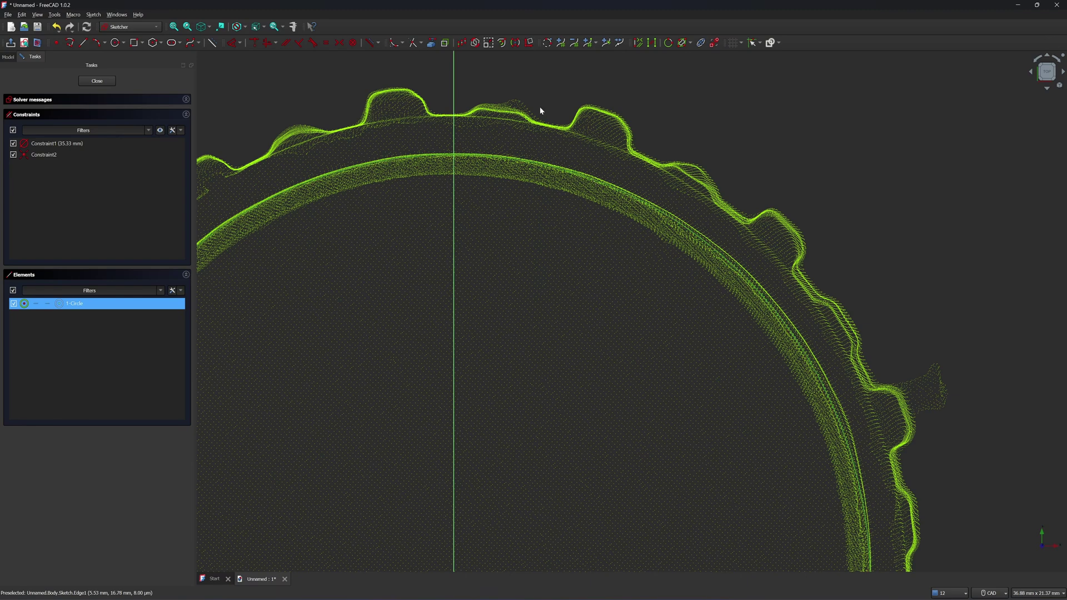
pyautogui.click(502, 44)
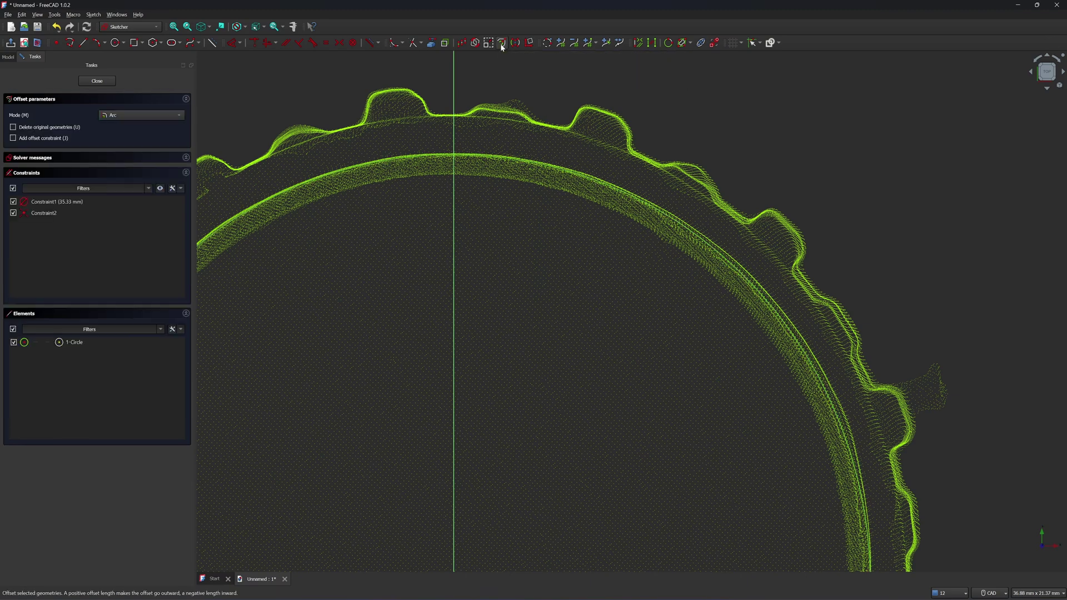
pyautogui.scroll(3, 533, 131)
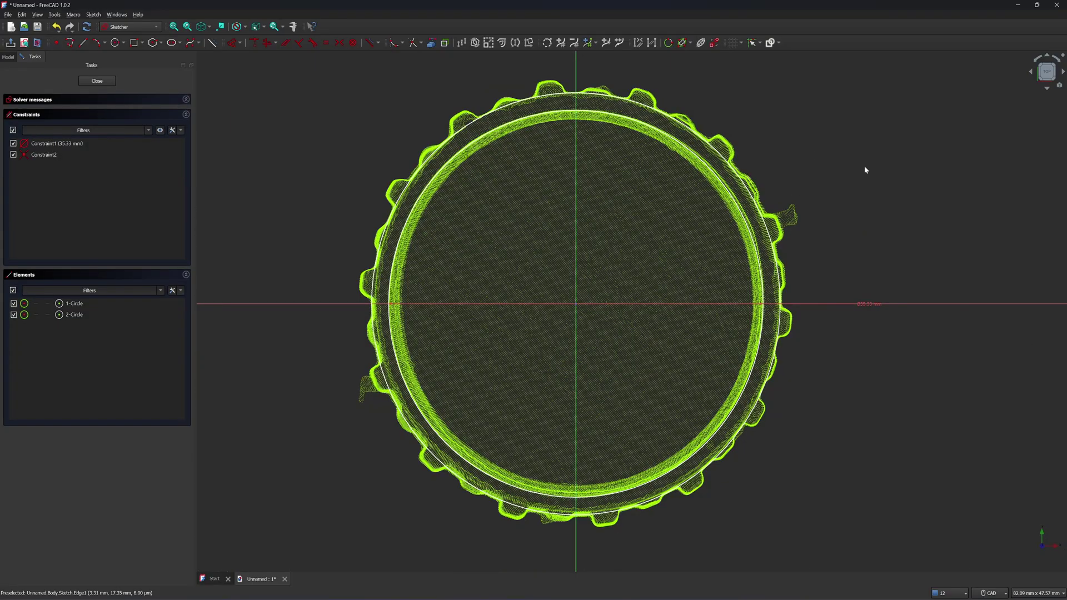
pyautogui.moveTo(865, 165); pyautogui.dragTo(448, 129, button='middle')
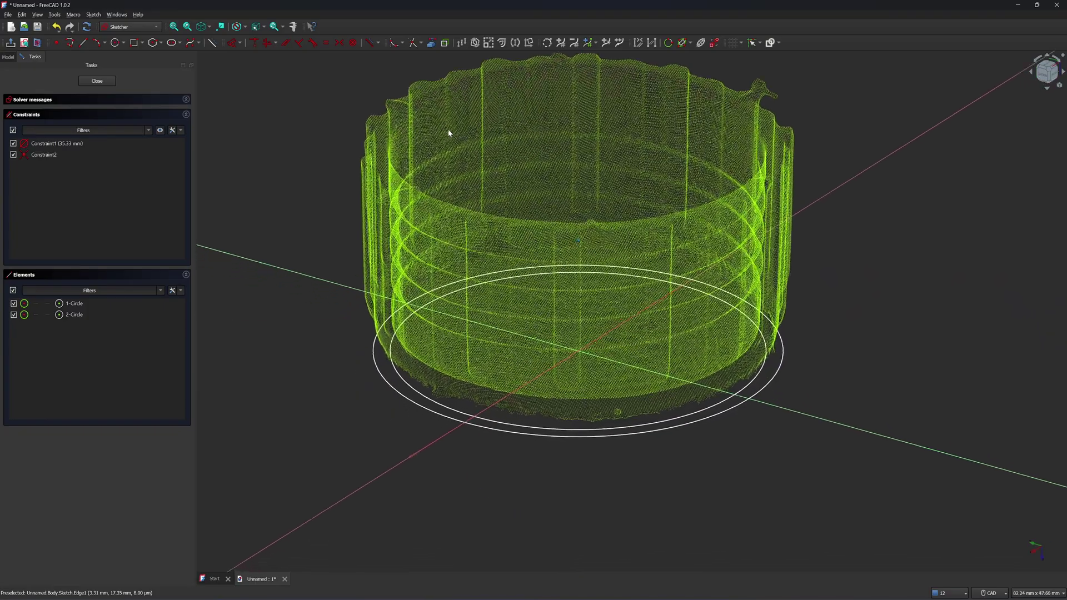
pyautogui.scroll(1, 357, 90)
pyautogui.click(106, 82)
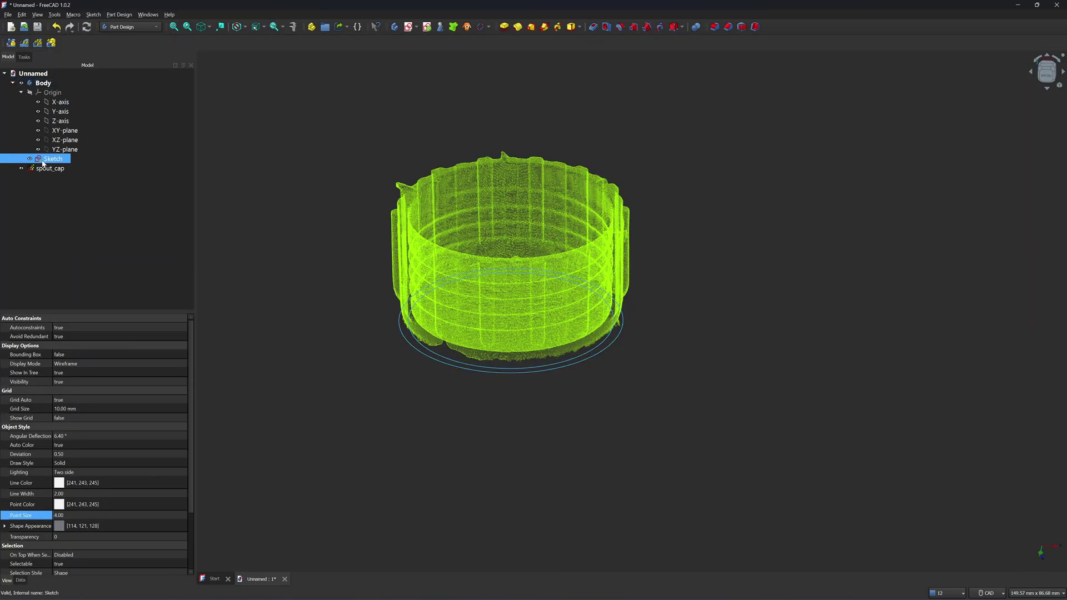
# - Start a Pad of the two-circle sketch and reverse its direction so it extends along the scanned cap wall
pyautogui.click(504, 27)
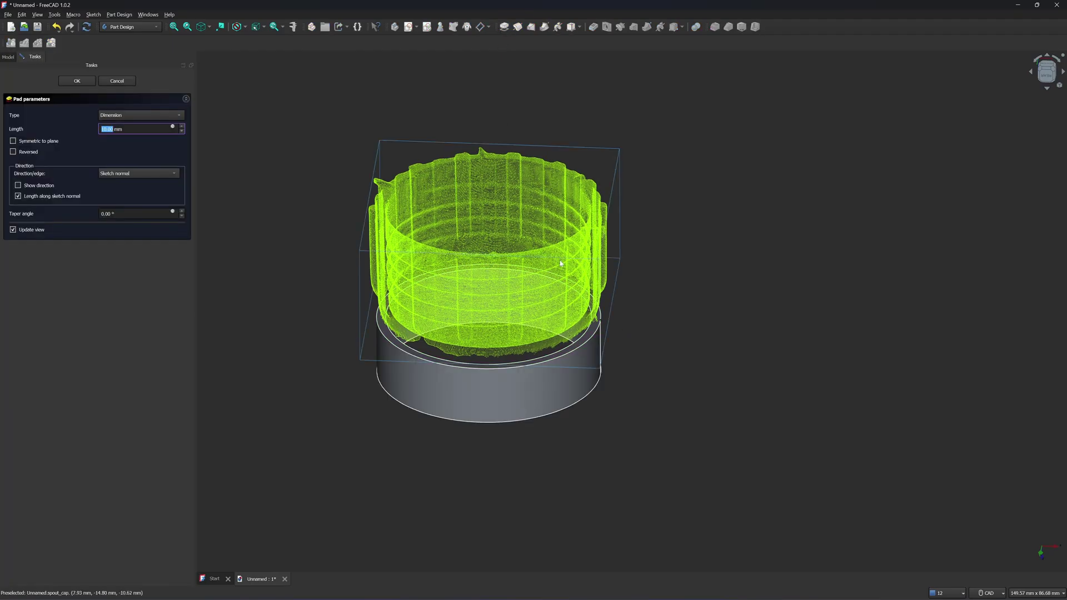
pyautogui.scroll(2, 782, 284)
pyautogui.scroll(5, 781, 281)
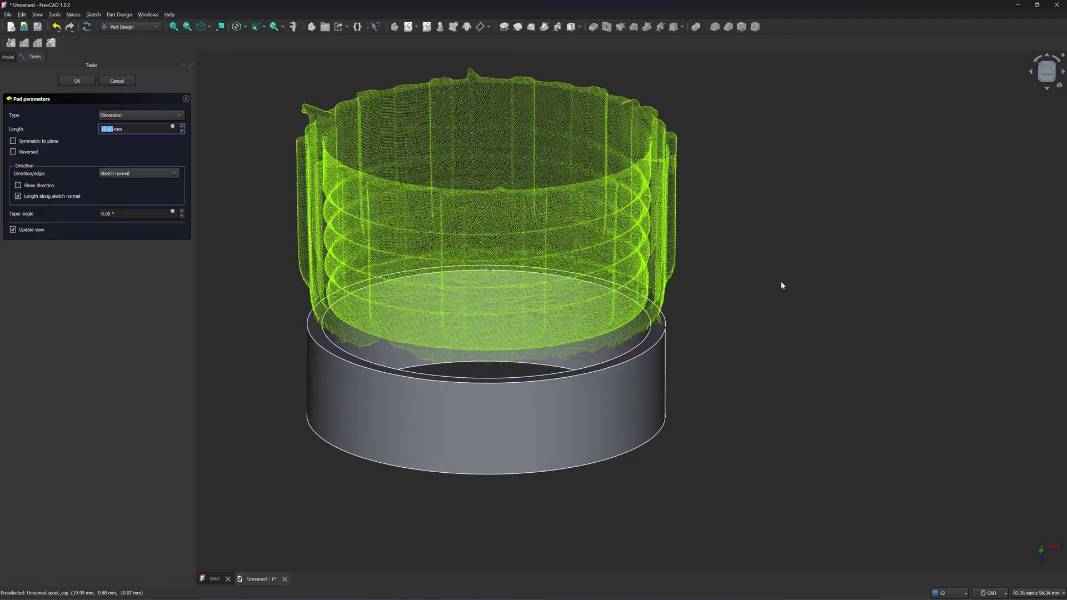
pyautogui.scroll(-1, 751, 282)
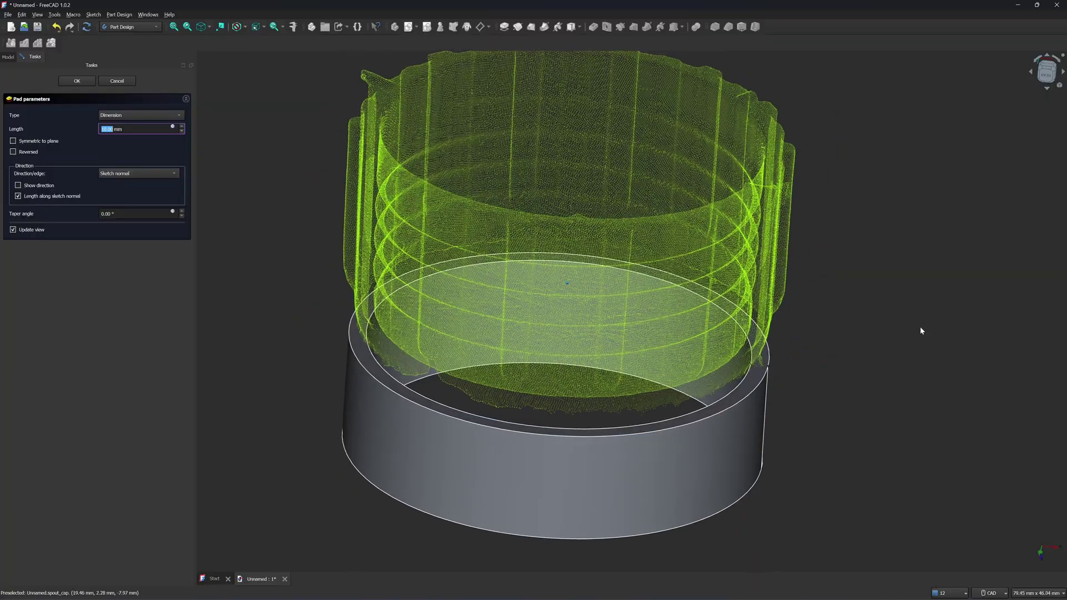
pyautogui.moveTo(234, 136); pyautogui.dragTo(237, 236, button='middle')
pyautogui.scroll(2, 236, 236)
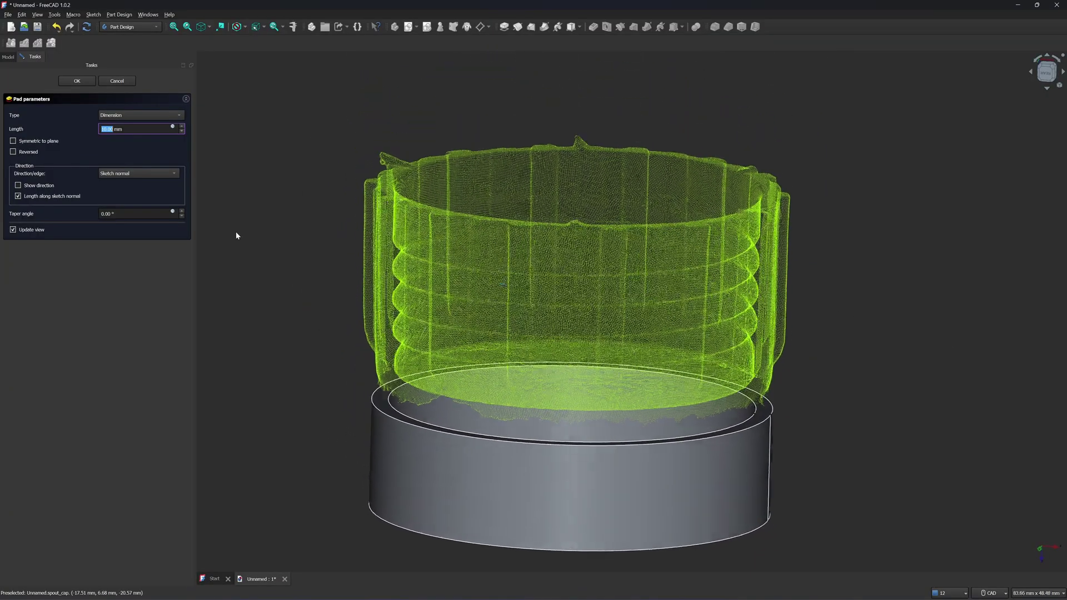
pyautogui.click(13, 153)
pyautogui.press('1')
# - Set the pad's length to 20.5 mm to match the scanned cap's height and confirm the pad
pyautogui.click(181, 127)
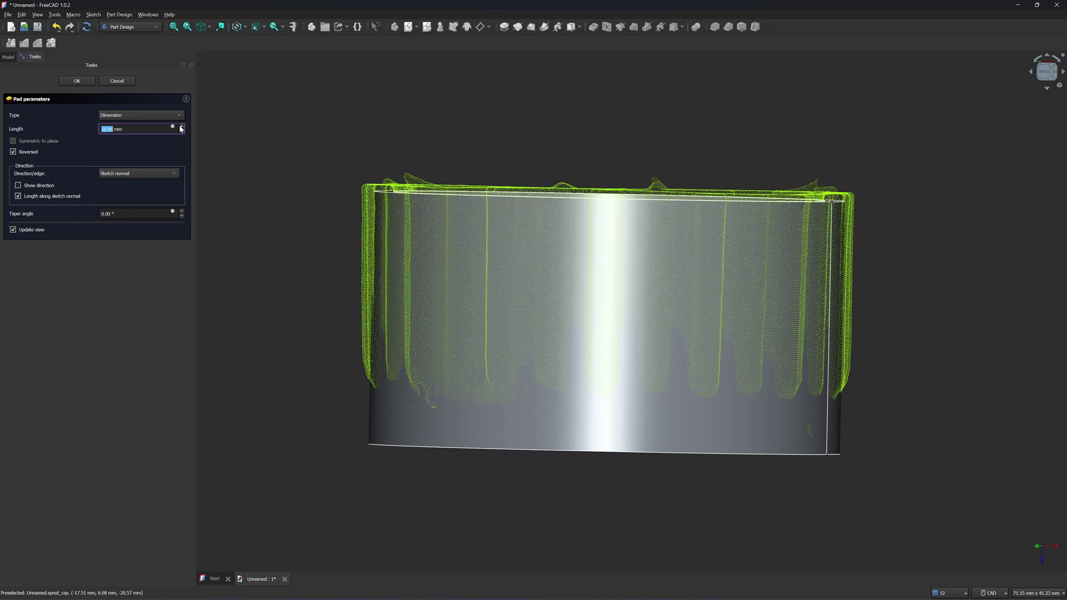
pyautogui.click(181, 127)
pyautogui.write('20.5')
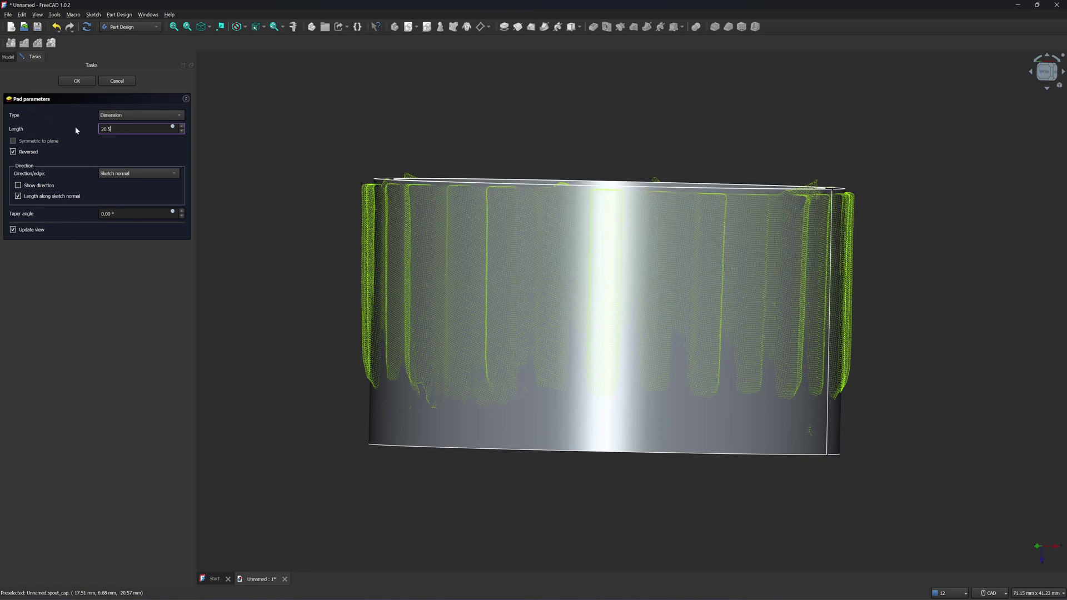
pyautogui.click(304, 143)
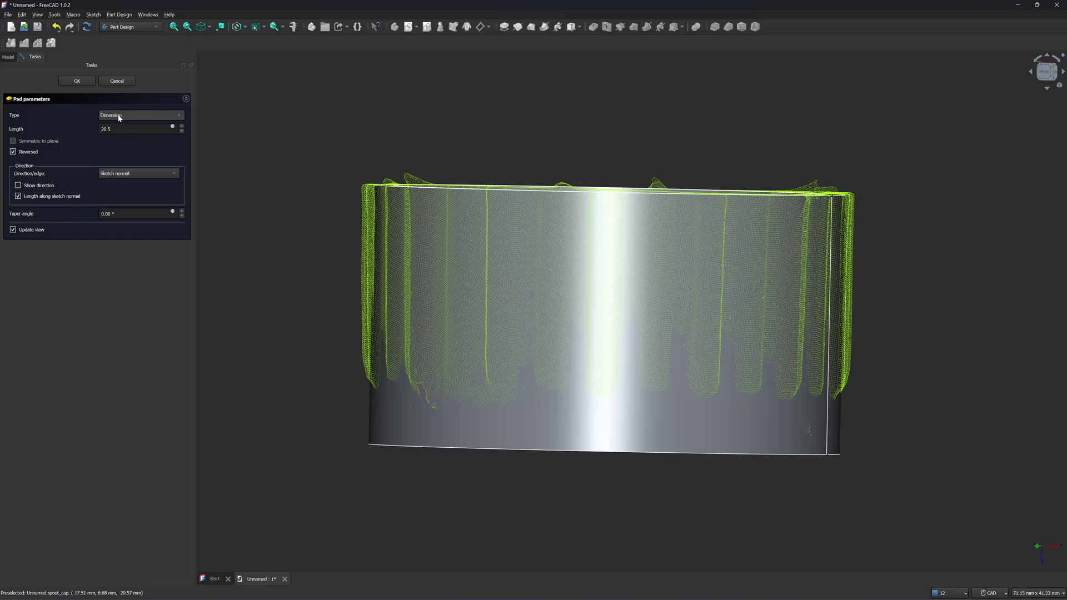
pyautogui.click(89, 81)
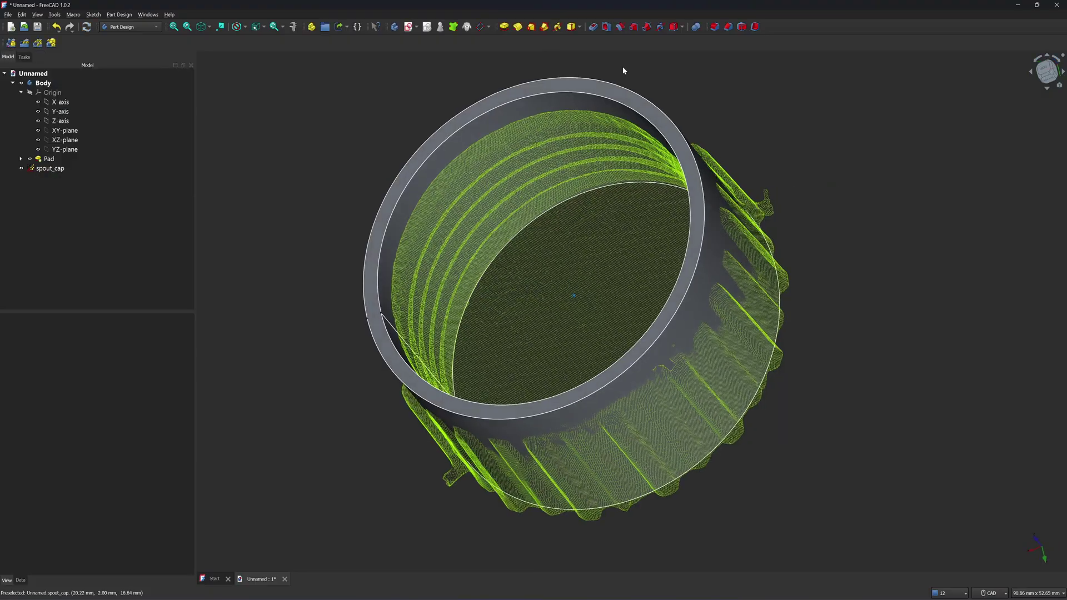
# - Create a sketch on the ring's flat end face nearest the origin and draw an origin-centred circle slightly outside the ring's inner edge
pyautogui.moveTo(481, 85); pyautogui.dragTo(312, 121, button='middle')
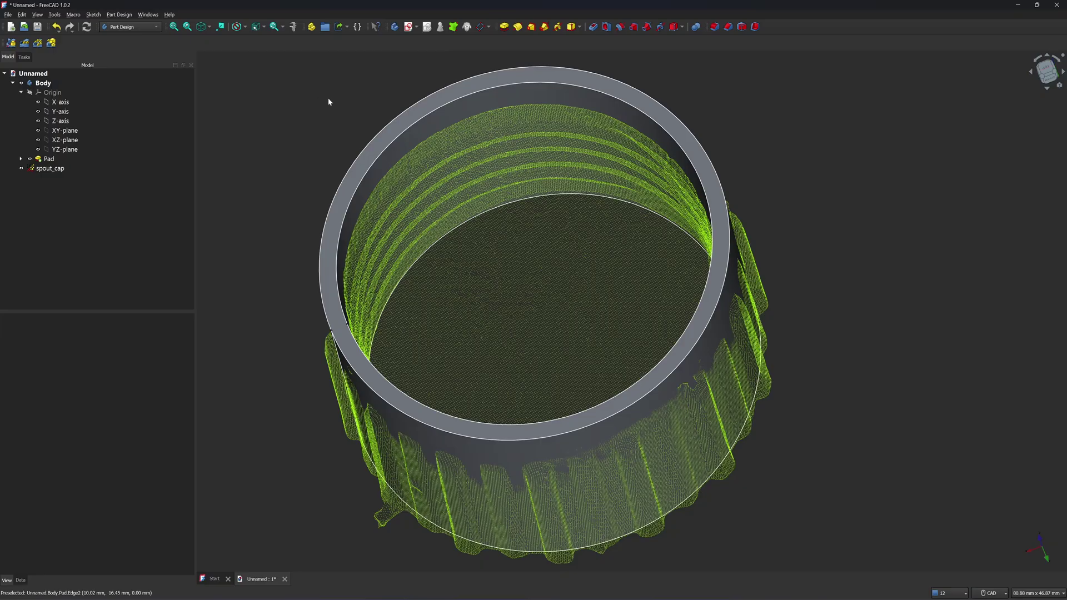
pyautogui.click(398, 131)
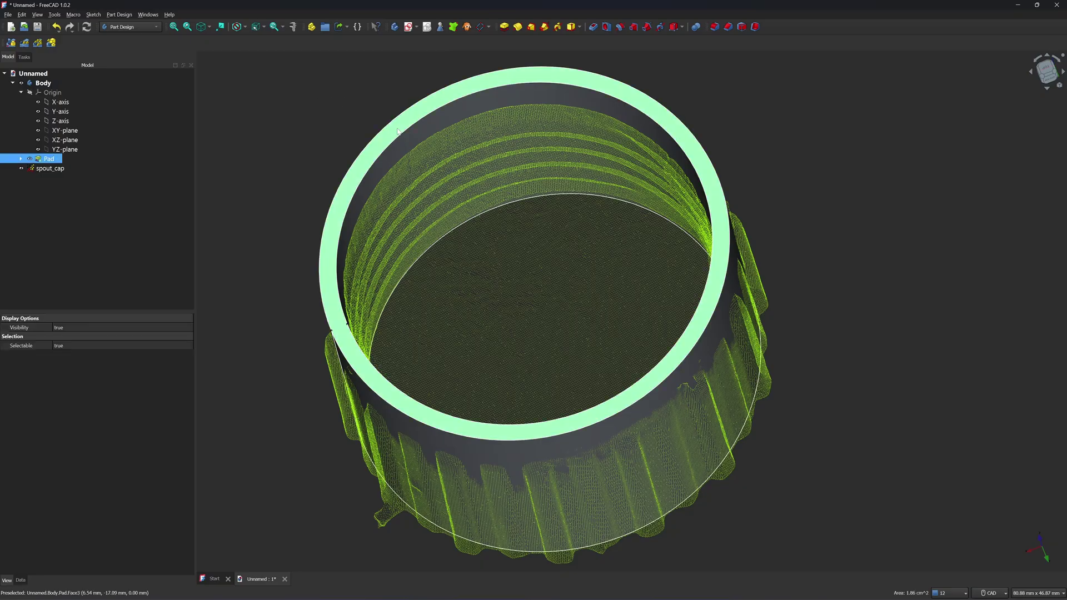
pyautogui.click(409, 28)
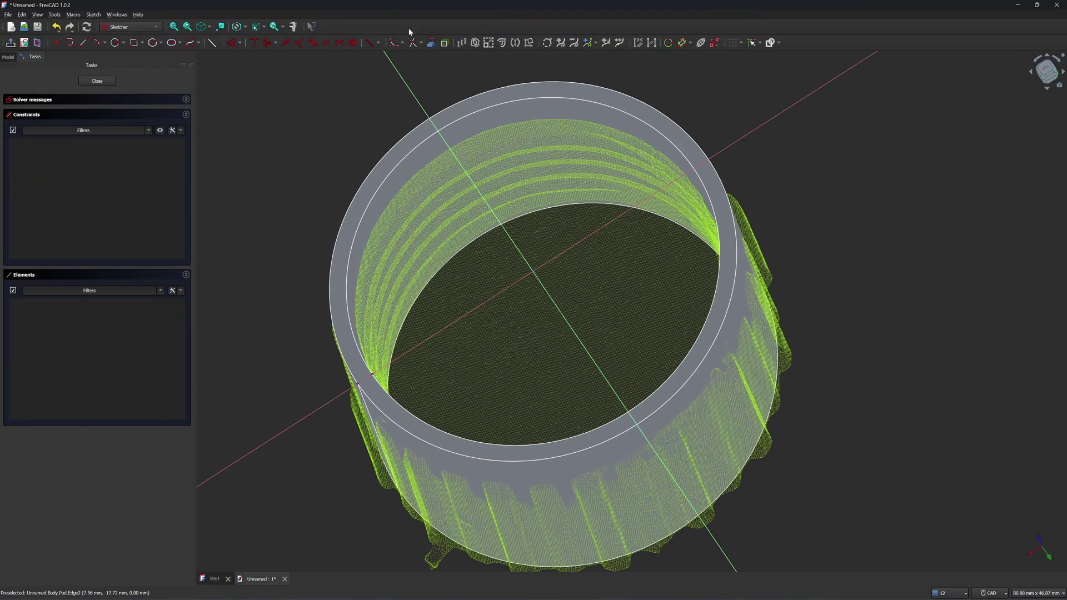
pyautogui.click(115, 43)
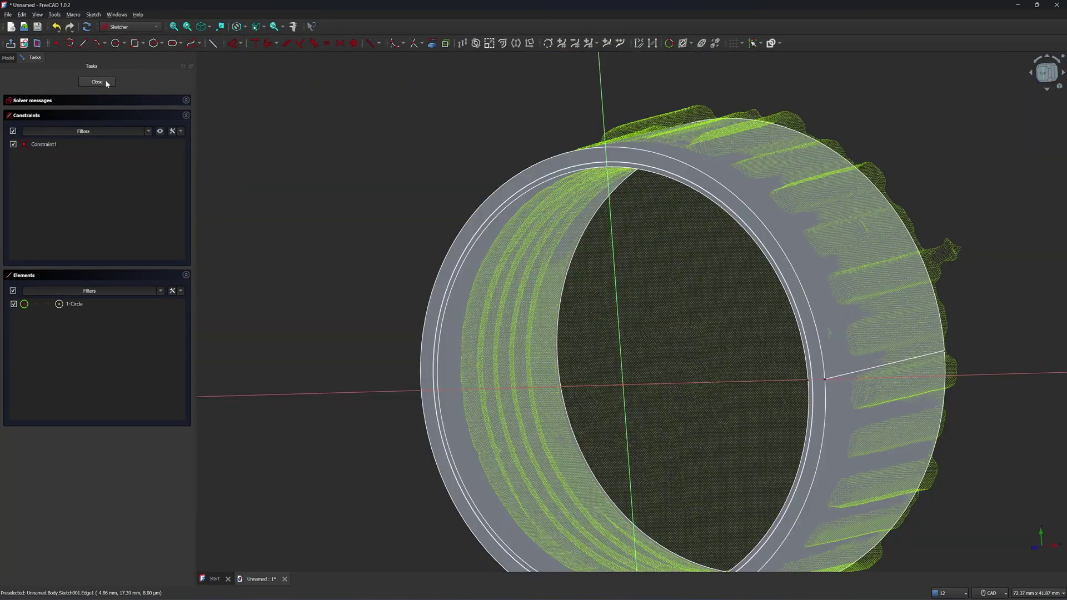
# - Close the circle sketch and pad it 2 mm in the reversed direction to form the cap's flat end
pyautogui.click(96, 81)
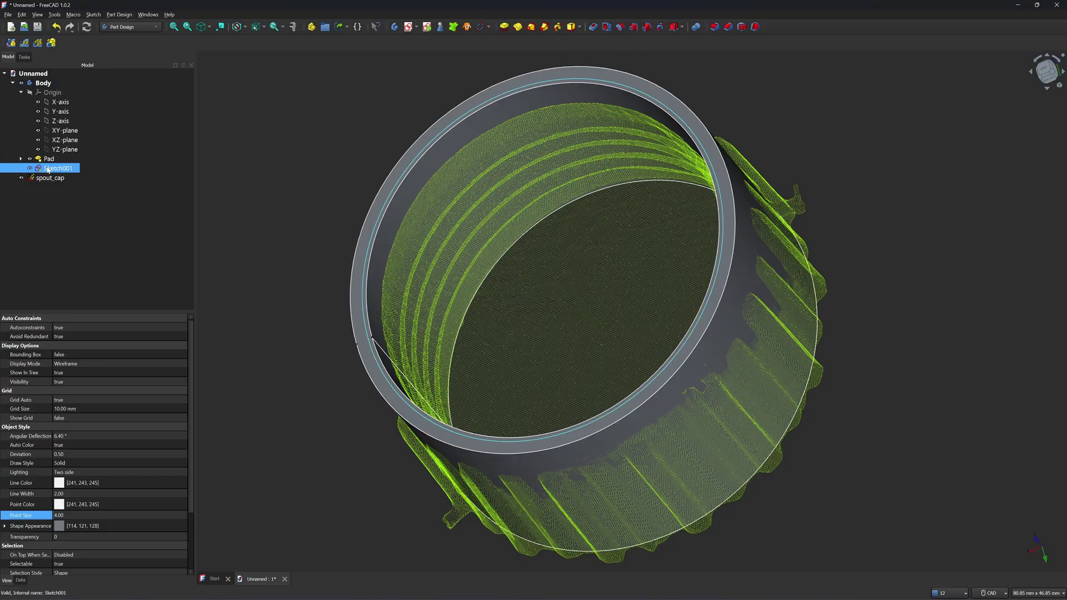
pyautogui.click(503, 28)
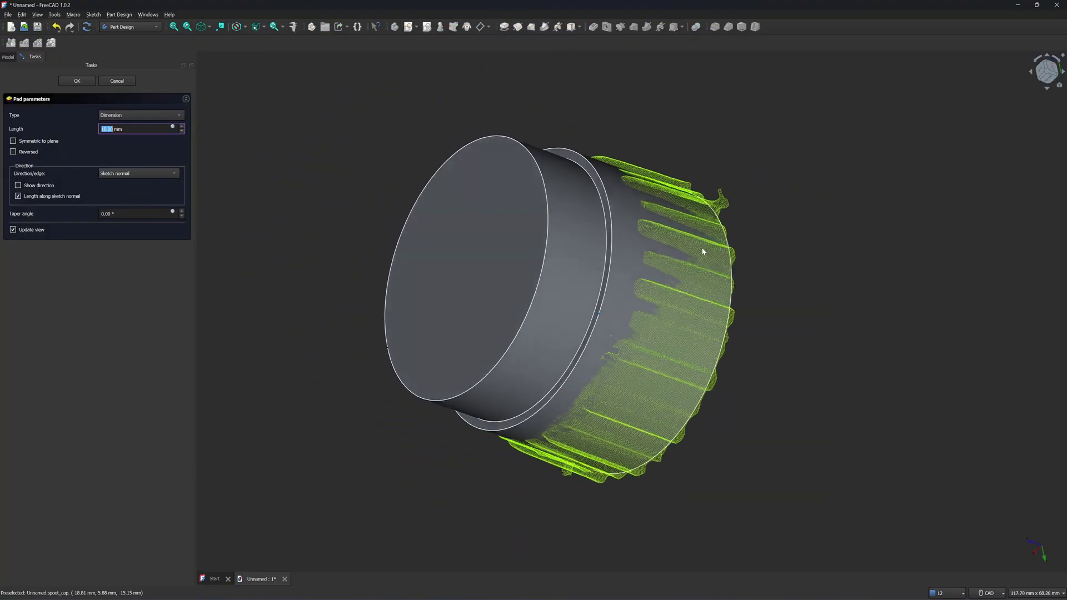
pyautogui.moveTo(548, 204); pyautogui.dragTo(148, 105, button='middle')
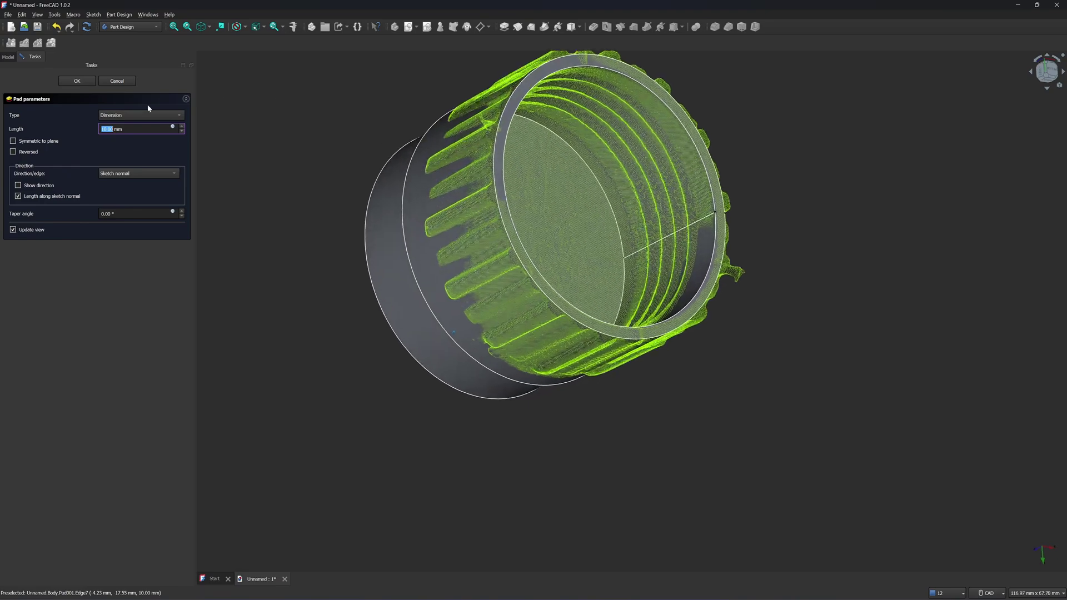
pyautogui.click(13, 152)
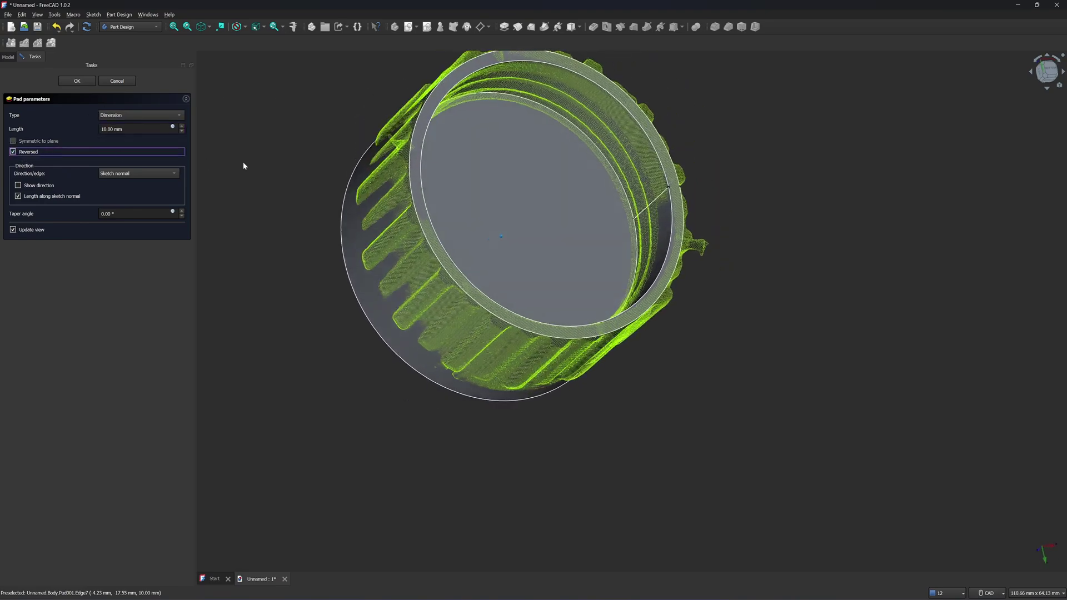
pyautogui.moveTo(134, 129); pyautogui.dragTo(99, 129)
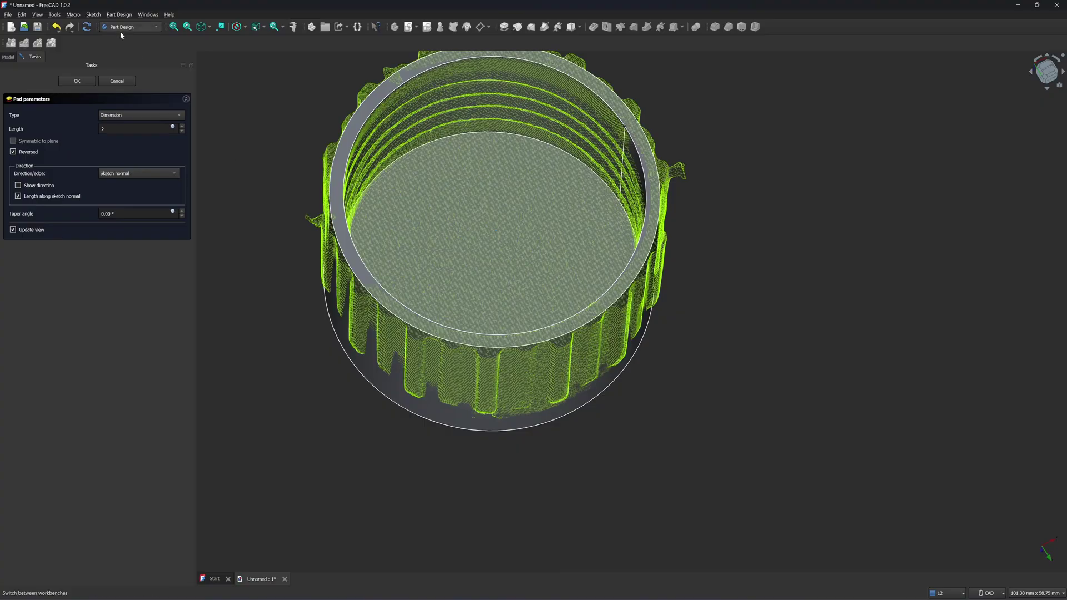
pyautogui.click(88, 28)
pyautogui.press('0')
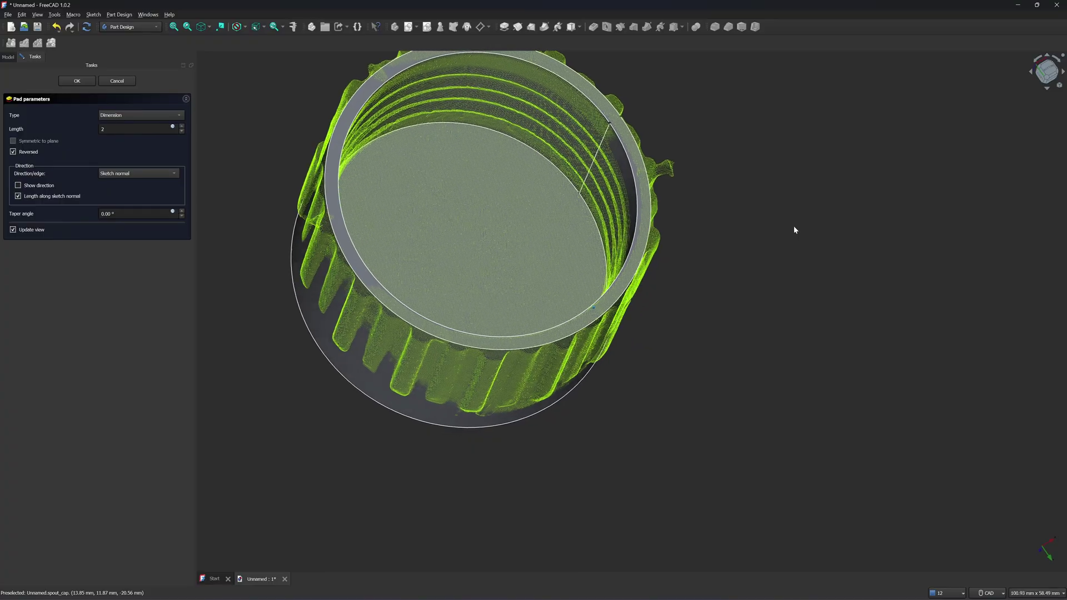
pyautogui.press('Return')
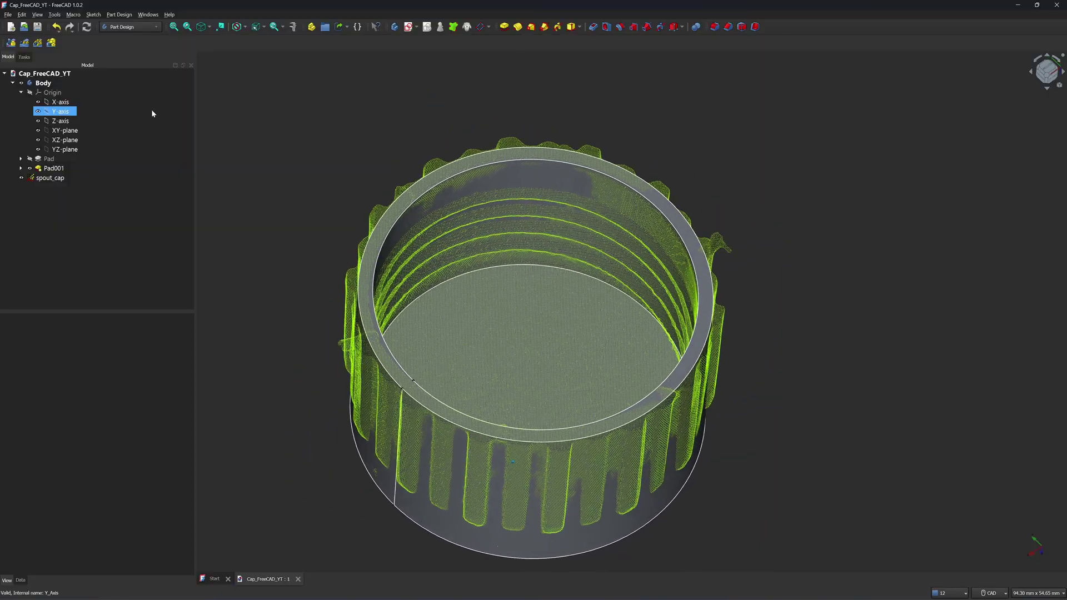
# - Show the body's origin planes and axes around the cap model
pyautogui.click(30, 94)
pyautogui.click(30, 93)
pyautogui.moveTo(505, 131); pyautogui.dragTo(917, 309, button='middle')
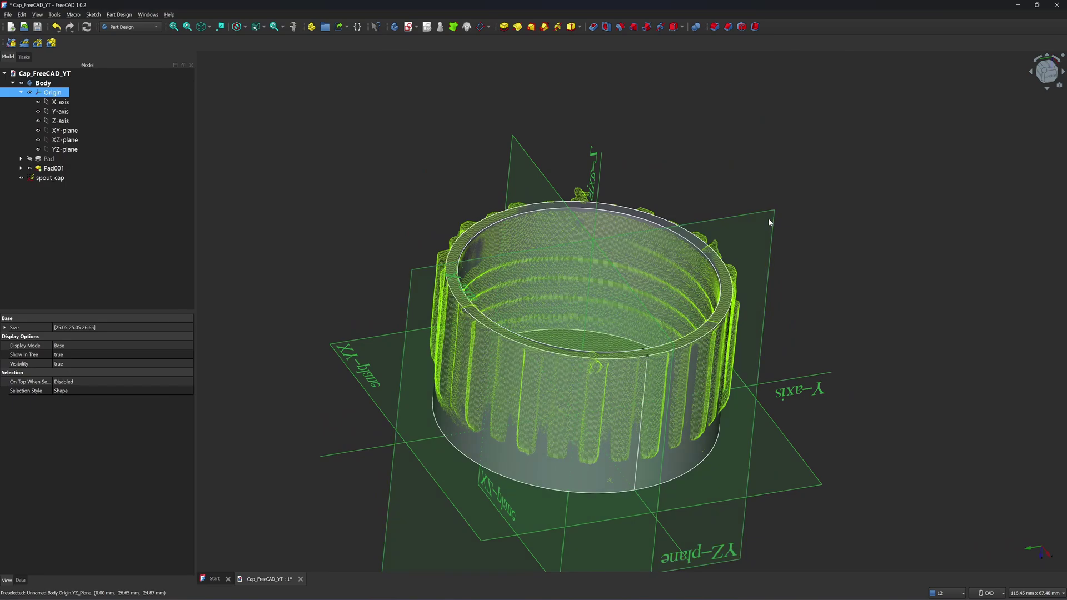
pyautogui.moveTo(769, 218); pyautogui.dragTo(824, 381, button='middle')
pyautogui.scroll(-1, 777, 205)
pyautogui.scroll(-2, 848, 255)
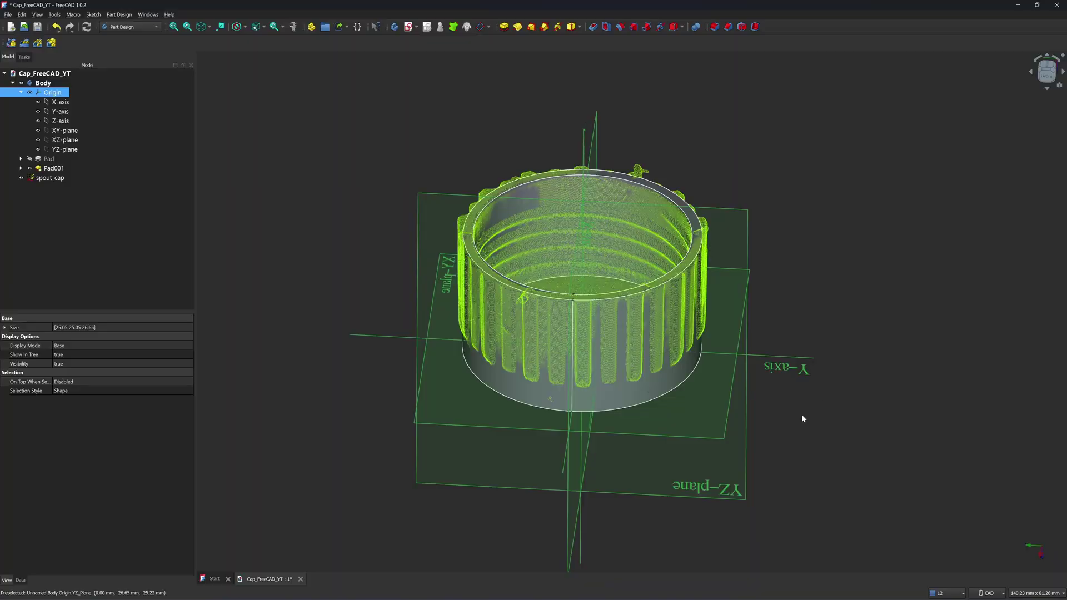
# - Create a sketch on the YZ-plane and section the model view at the sketch plane
pyautogui.click(747, 437)
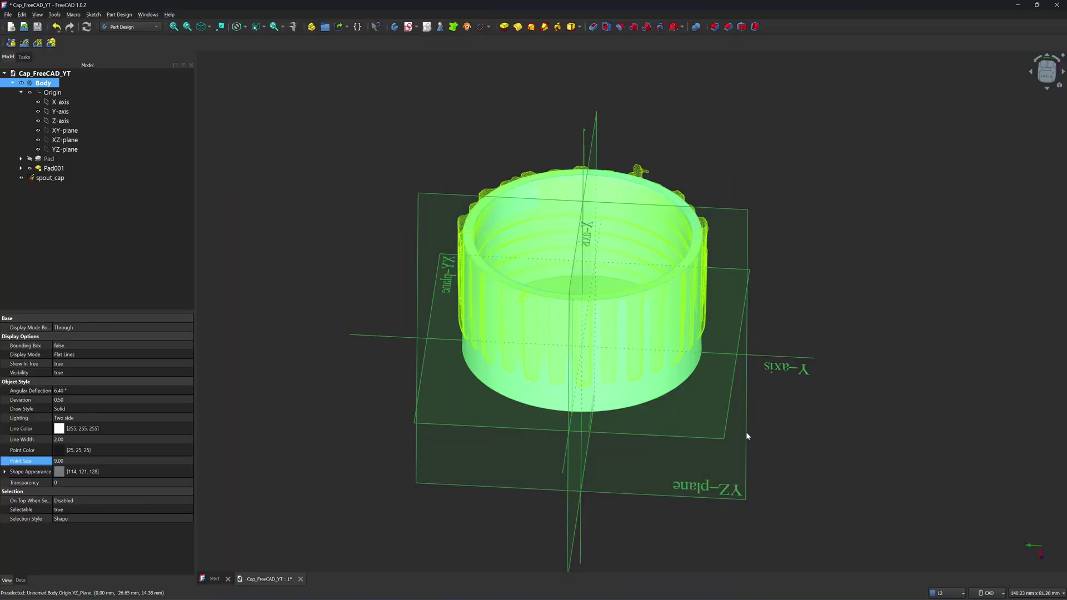
pyautogui.click(747, 437)
pyautogui.click(408, 27)
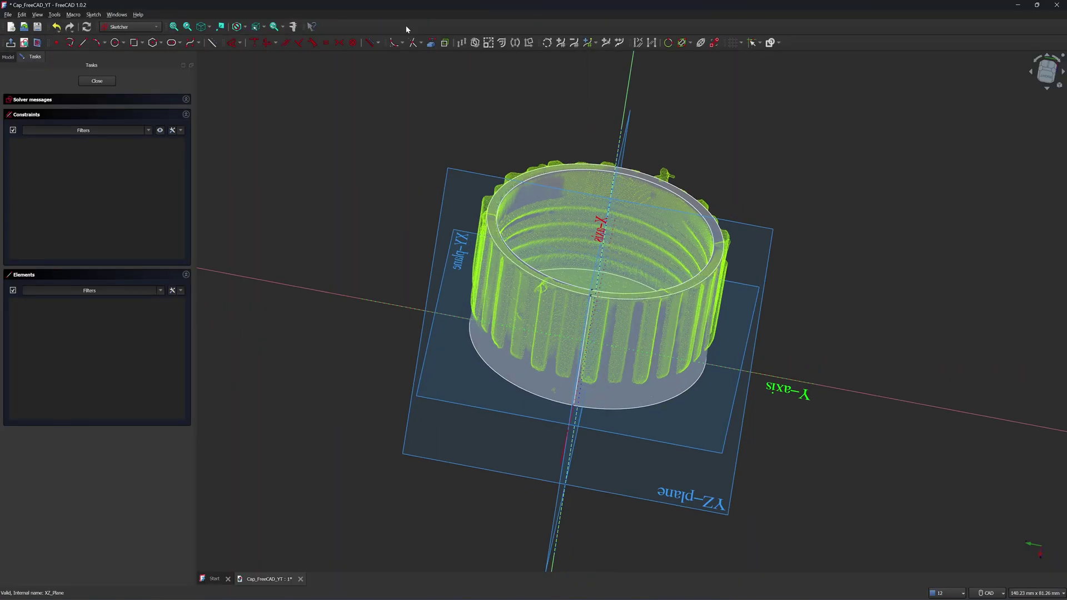
pyautogui.click(38, 45)
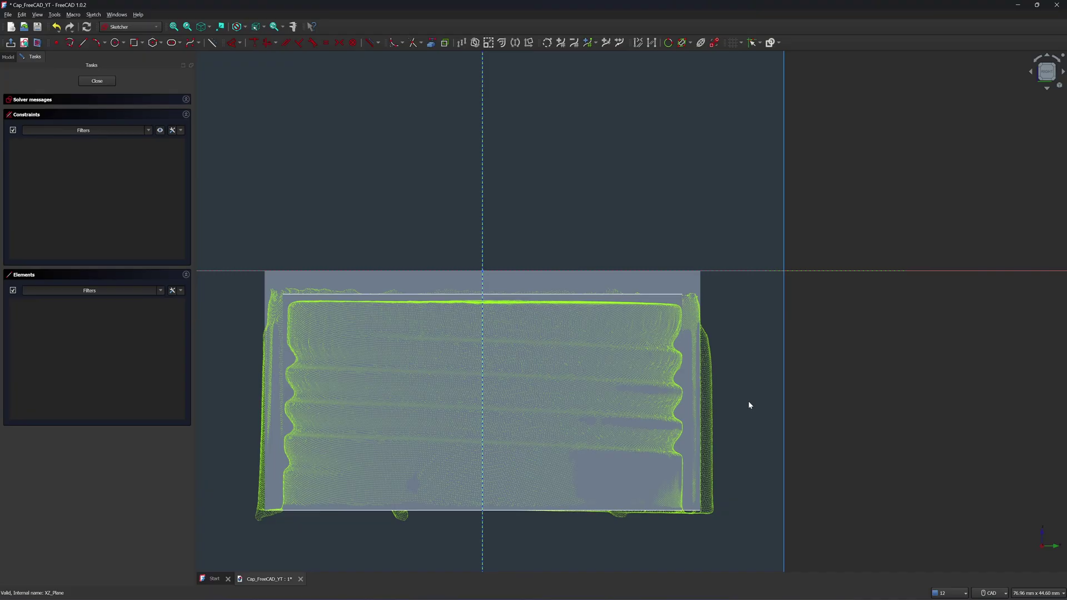
# - Draw two crossing lines along the upper and lower flanks of the second scanned internal thread ridge from the closed end
pyautogui.scroll(3, 740, 383)
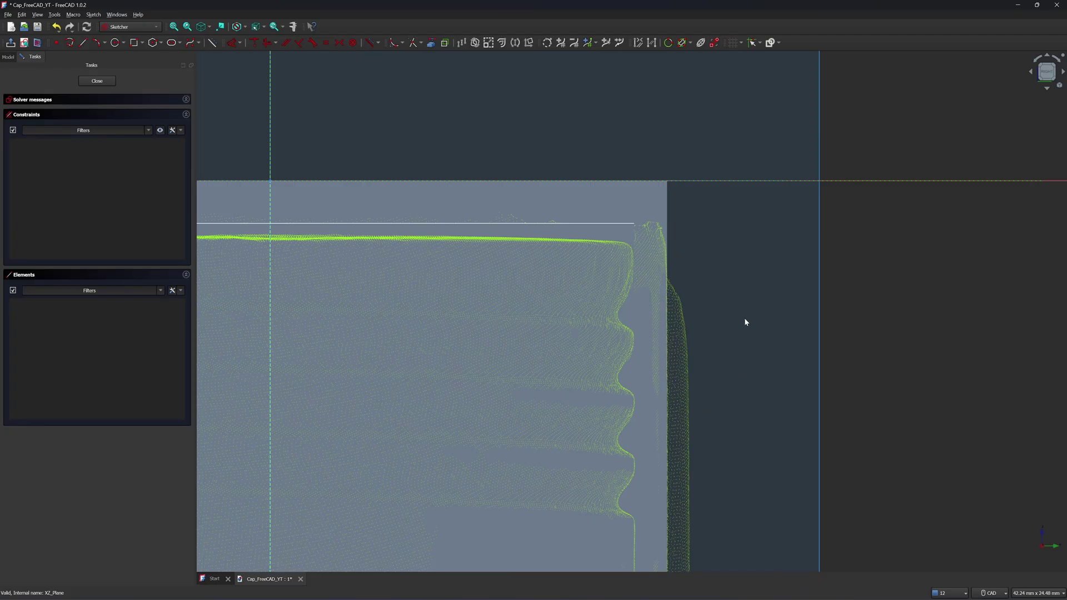
pyautogui.scroll(2, 745, 319)
pyautogui.moveTo(731, 321); pyautogui.dragTo(767, 261, button='middle')
pyautogui.scroll(-1, 753, 269)
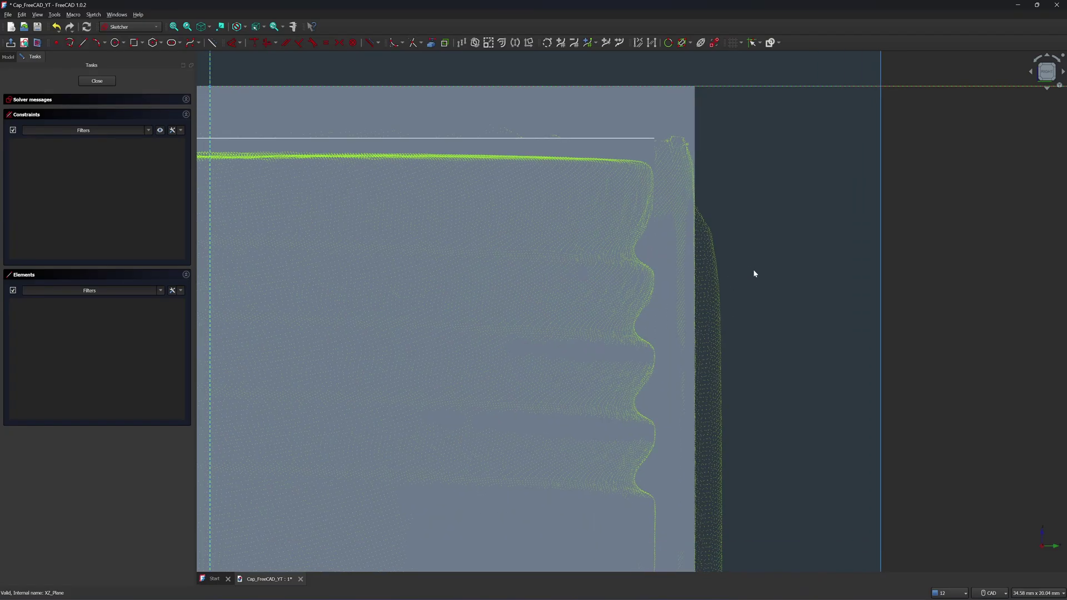
pyautogui.scroll(1, 742, 270)
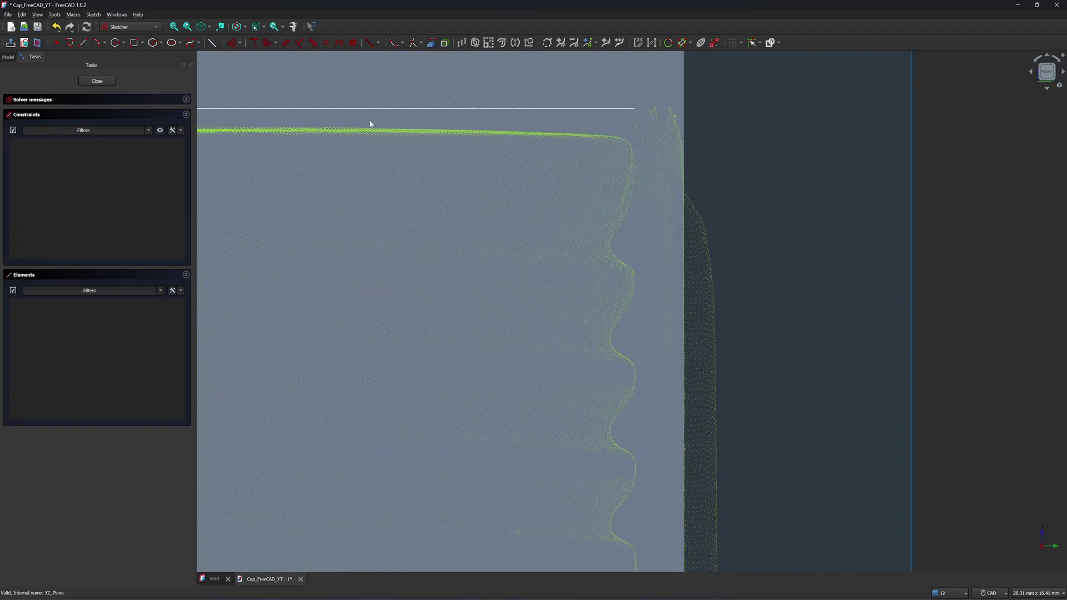
pyautogui.click(73, 43)
pyautogui.click(96, 38)
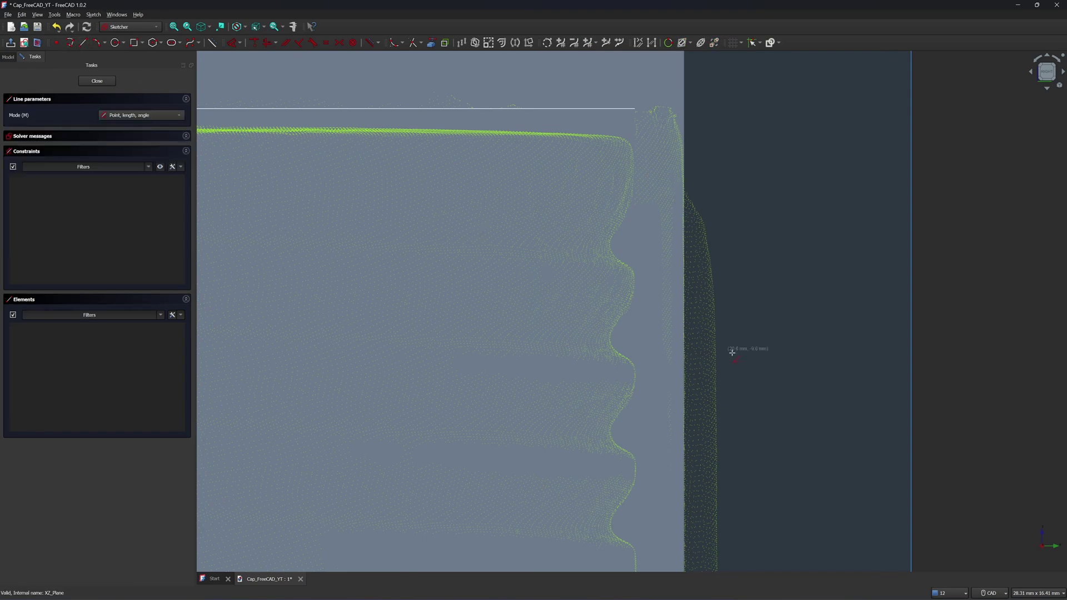
pyautogui.click(640, 291)
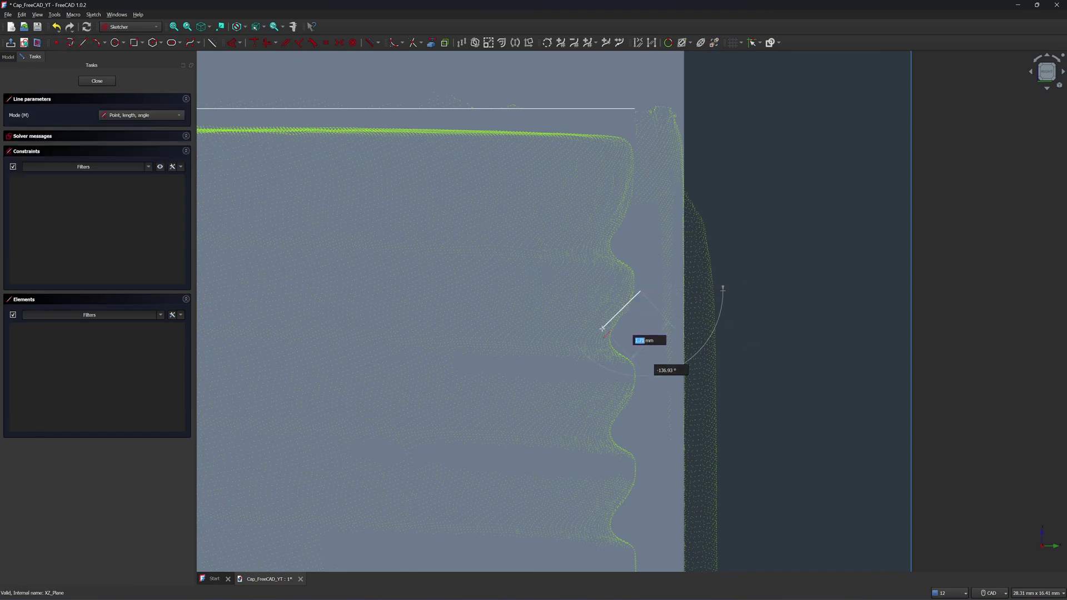
pyautogui.click(589, 356)
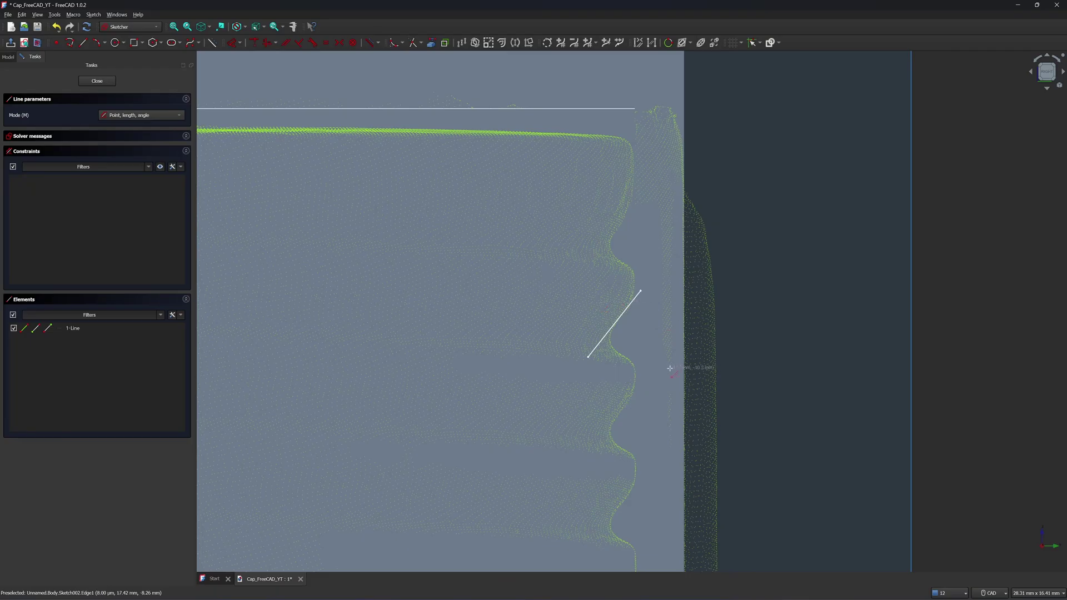
pyautogui.click(642, 374)
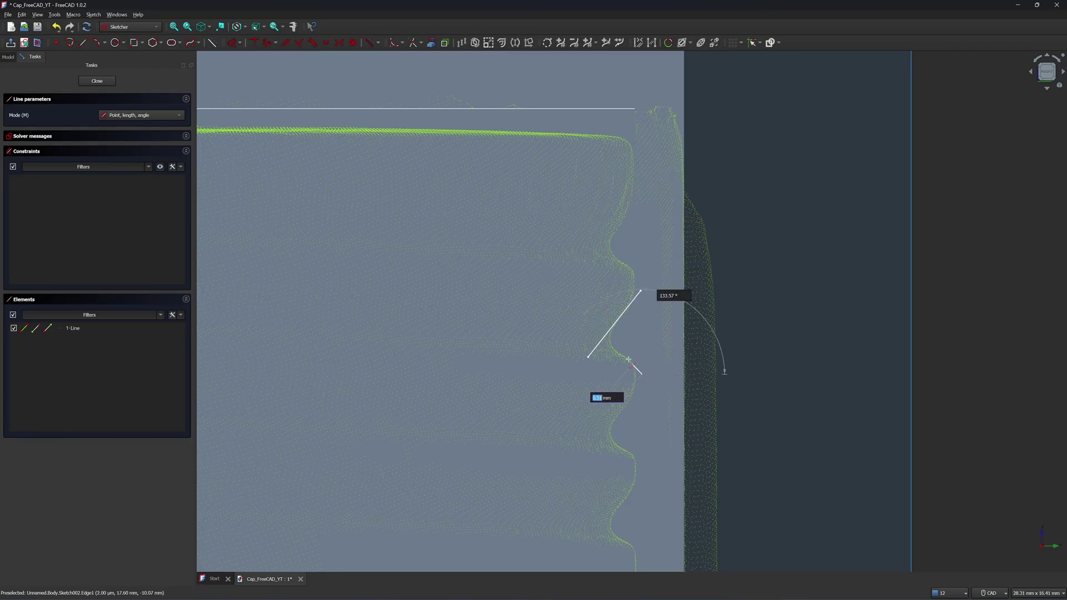
pyautogui.click(587, 329)
pyautogui.press('Escape')
# - Draw a vertical line along the scanned thread's crest, crossing both flank lines
pyautogui.scroll(2, 651, 349)
pyautogui.moveTo(635, 391); pyautogui.dragTo(639, 387)
pyautogui.scroll(3, 615, 356)
pyautogui.moveTo(502, 287); pyautogui.dragTo(498, 288)
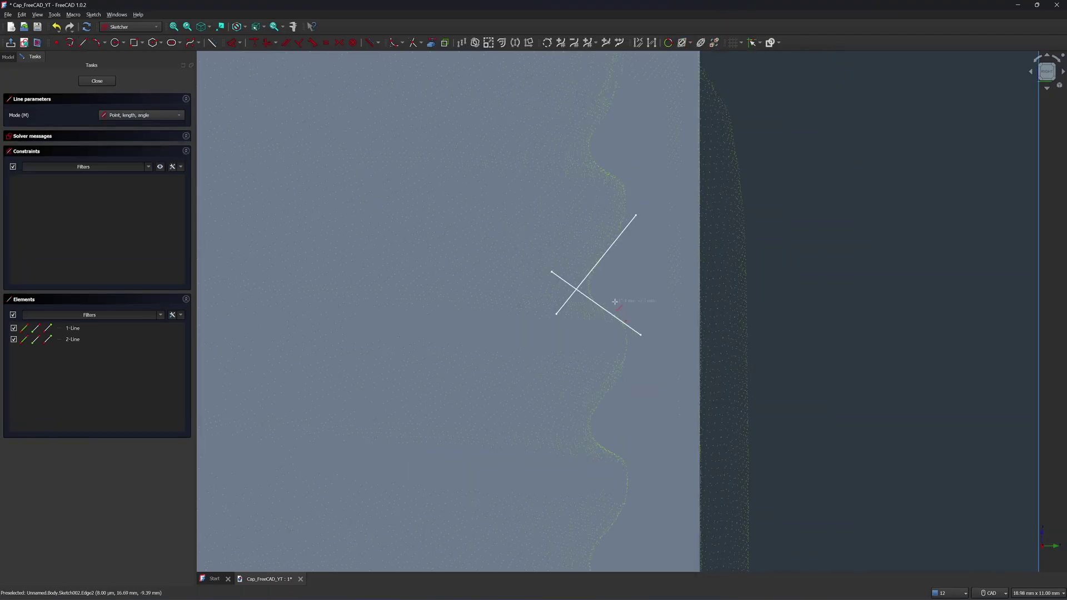
pyautogui.scroll(2, 614, 302)
pyautogui.click(577, 237)
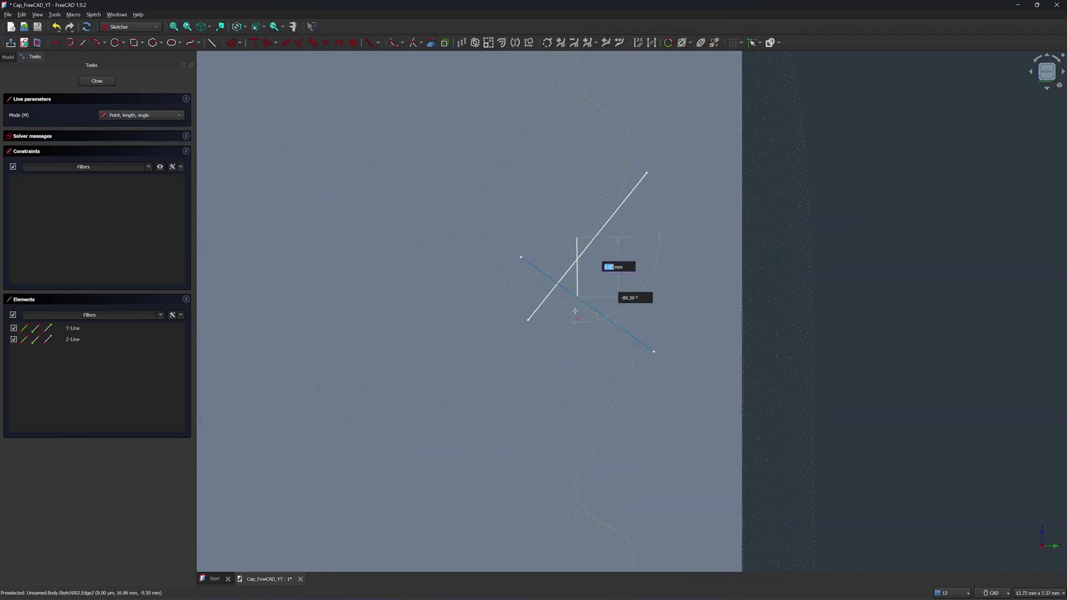
pyautogui.click(577, 319)
pyautogui.press('Escape')
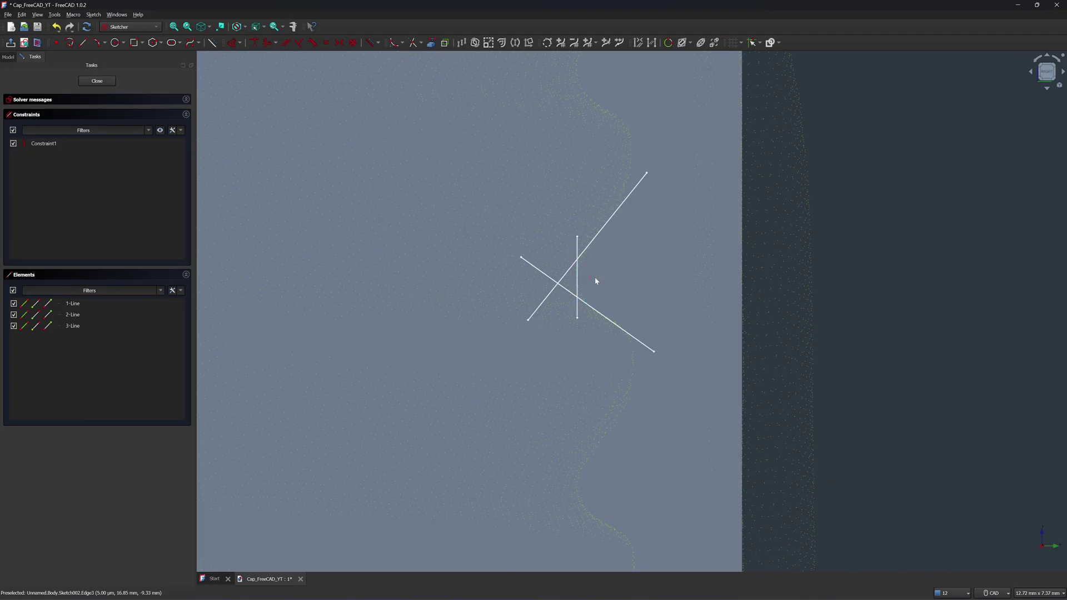
# - Trim the three lines at their intersections and delete the leftover pieces, keeping only the two flanks and the short crest
pyautogui.scroll(2, 655, 273)
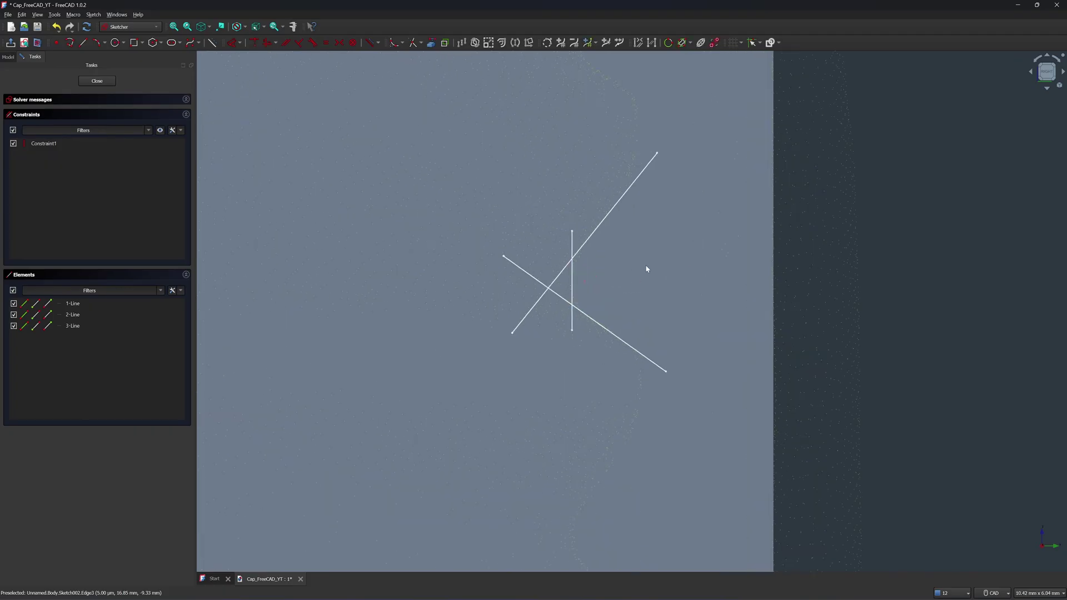
pyautogui.scroll(1, 632, 270)
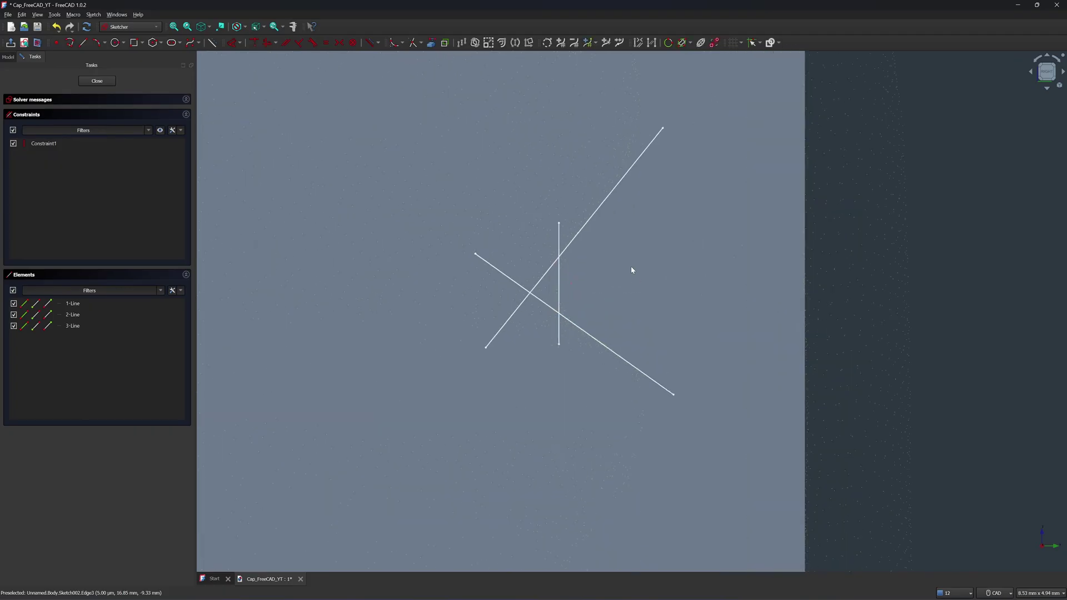
pyautogui.click(413, 43)
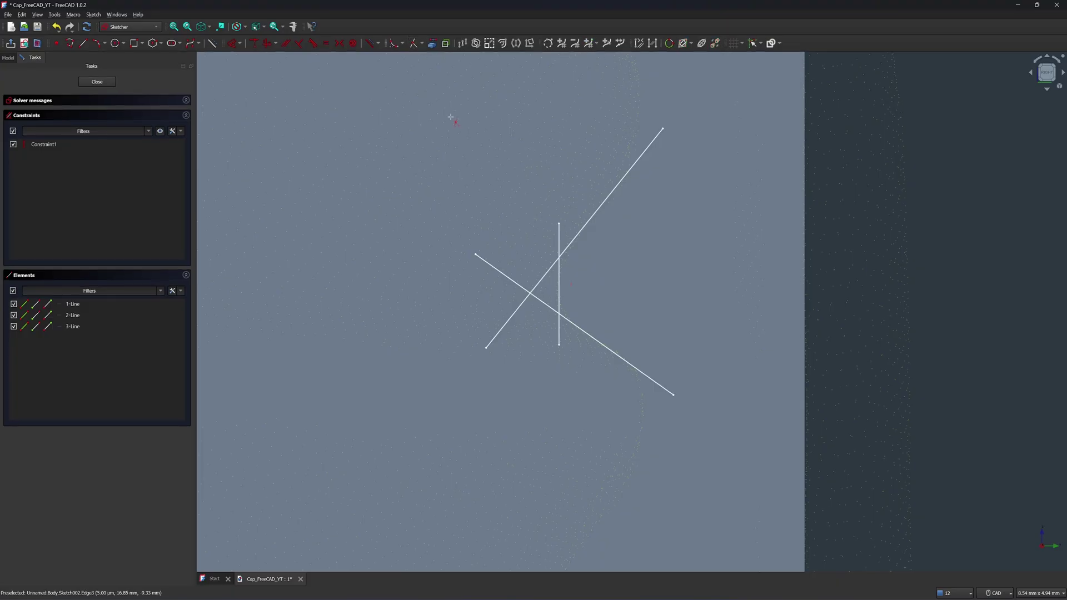
pyautogui.click(544, 274)
pyautogui.click(546, 305)
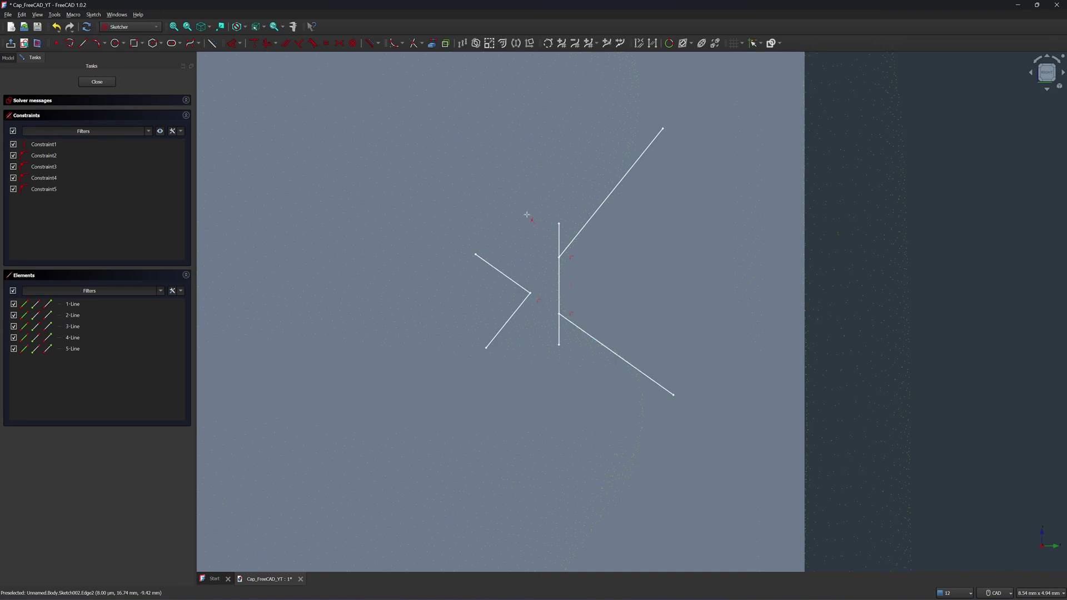
pyautogui.click(559, 237)
pyautogui.click(561, 337)
pyautogui.rightClick(522, 226)
pyautogui.press('ctrl')
pyautogui.moveTo(544, 316); pyautogui.dragTo(493, 263)
pyautogui.press('Delete')
# - Close the thread profile with a line joining the outer endpoints of the two flanks
pyautogui.press('g')
pyautogui.press('l')
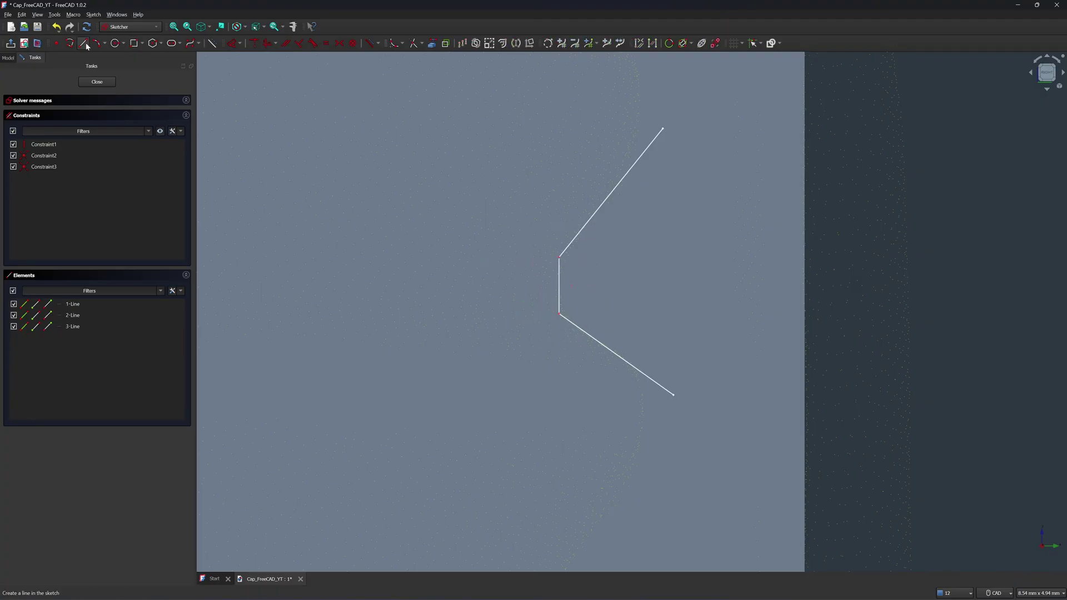
pyautogui.click(663, 129)
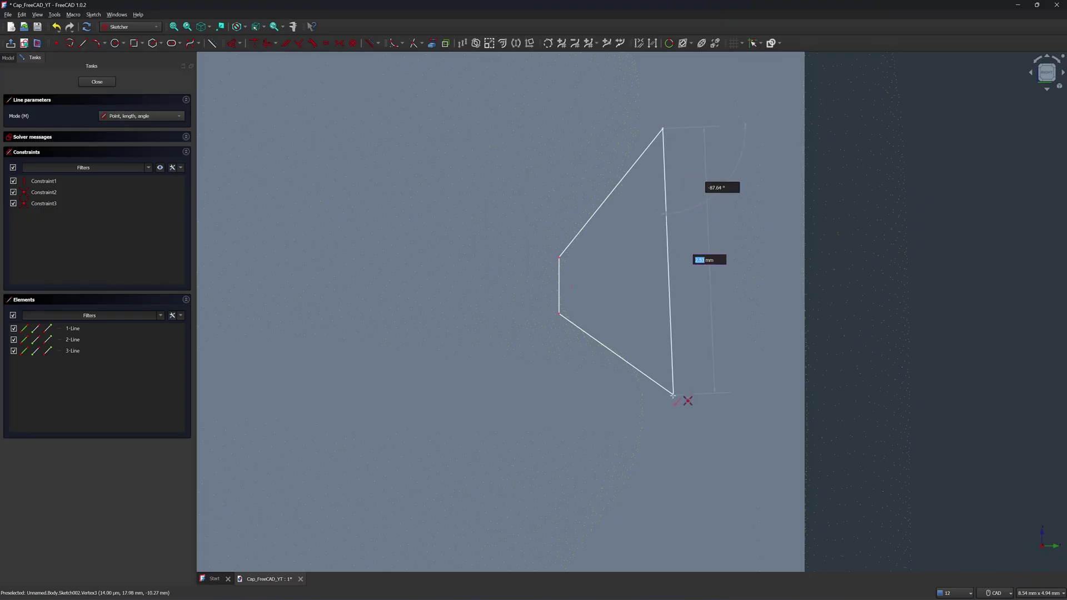
pyautogui.click(674, 393)
# - Select the four lines of the thread profile and preview their translation onto the neighbouring scanned ridge to gauge the thread pitch
pyautogui.scroll(-3, 701, 364)
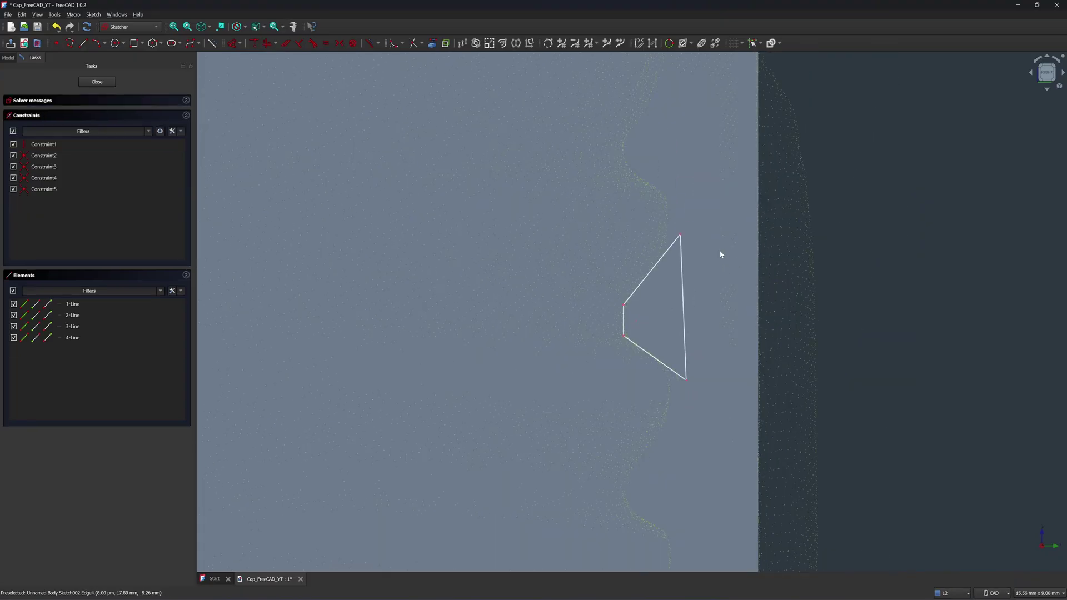
pyautogui.scroll(-2, 697, 307)
pyautogui.scroll(2, 719, 310)
pyautogui.moveTo(741, 304); pyautogui.dragTo(678, 246, button='middle')
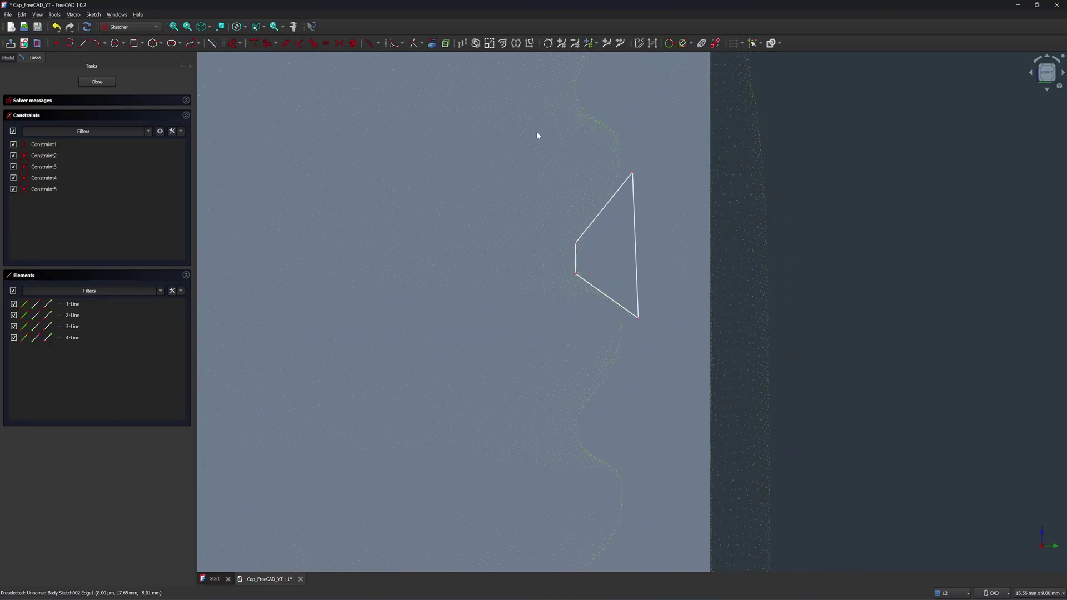
pyautogui.moveTo(538, 136); pyautogui.dragTo(682, 360)
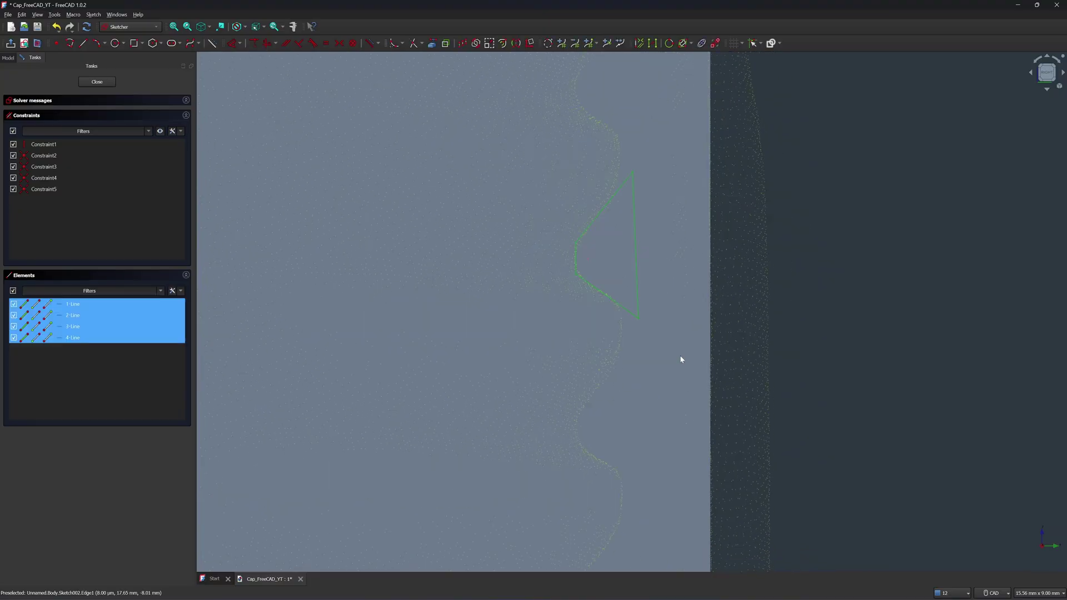
pyautogui.click(463, 44)
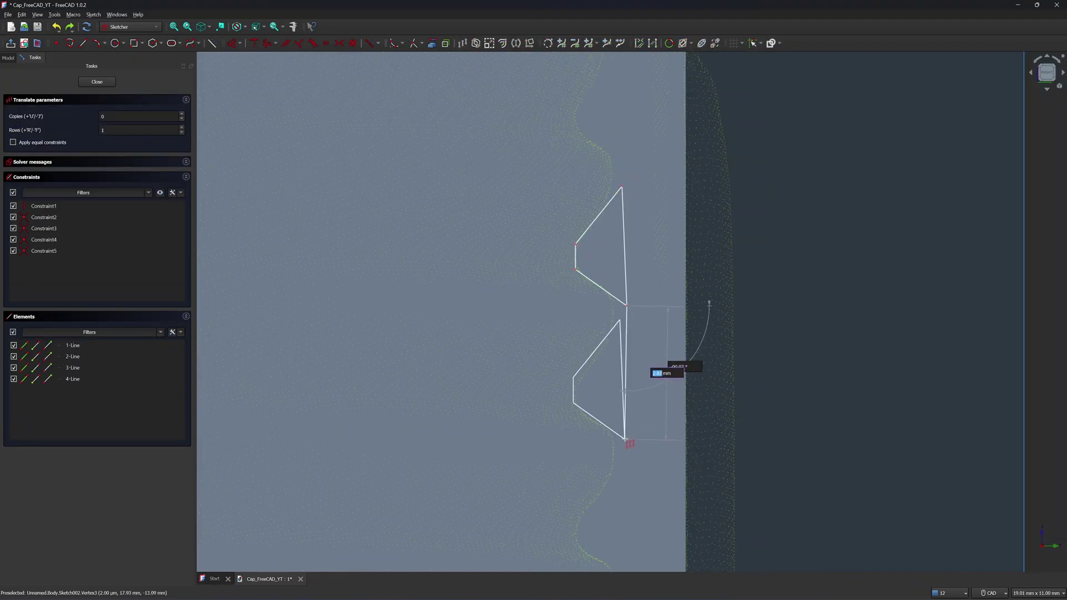
pyautogui.scroll(3, 630, 446)
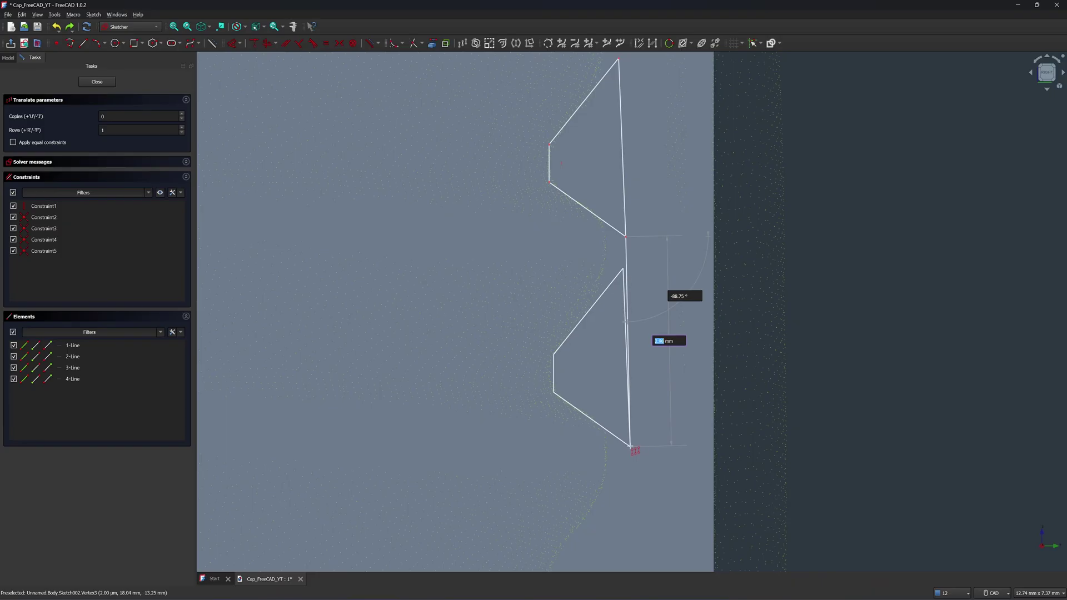
pyautogui.scroll(-2, 630, 447)
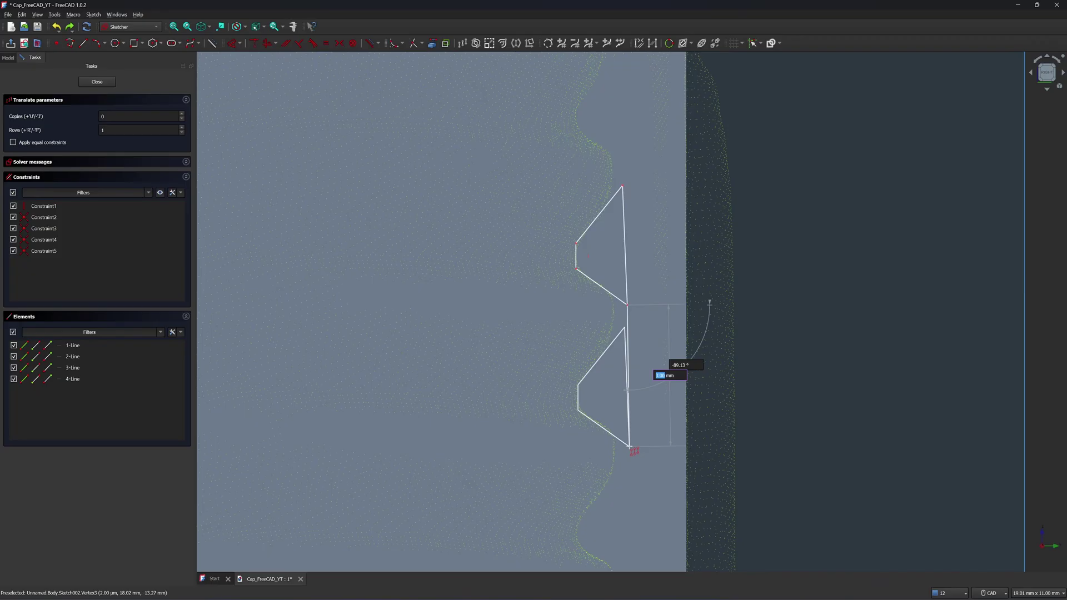
pyautogui.scroll(-1, 641, 151)
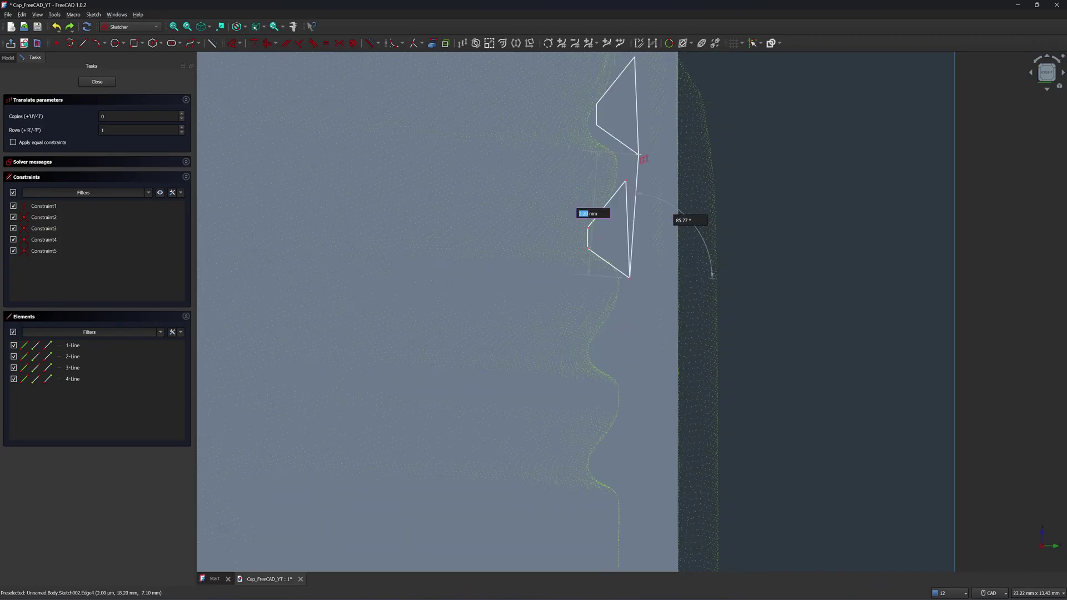
# - Translate the whole thread profile 3 mm at 90° without copies, onto the scanned ridge nearest the cap's closed end
pyautogui.moveTo(639, 155); pyautogui.dragTo(634, 240, button='middle')
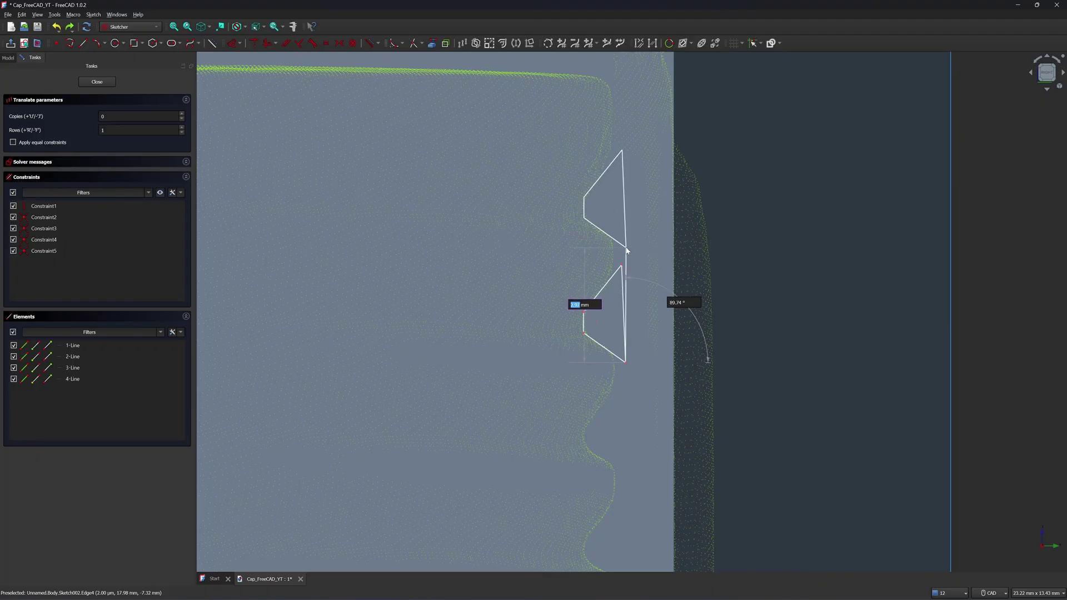
pyautogui.click(627, 250)
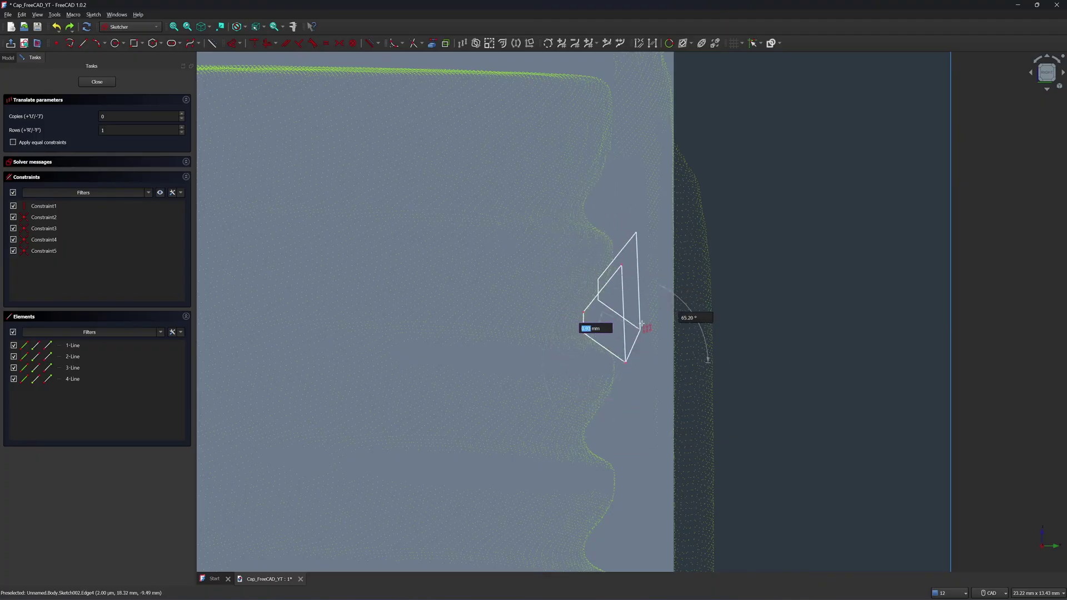
pyautogui.scroll(1, 640, 227)
pyautogui.scroll(-2, 641, 232)
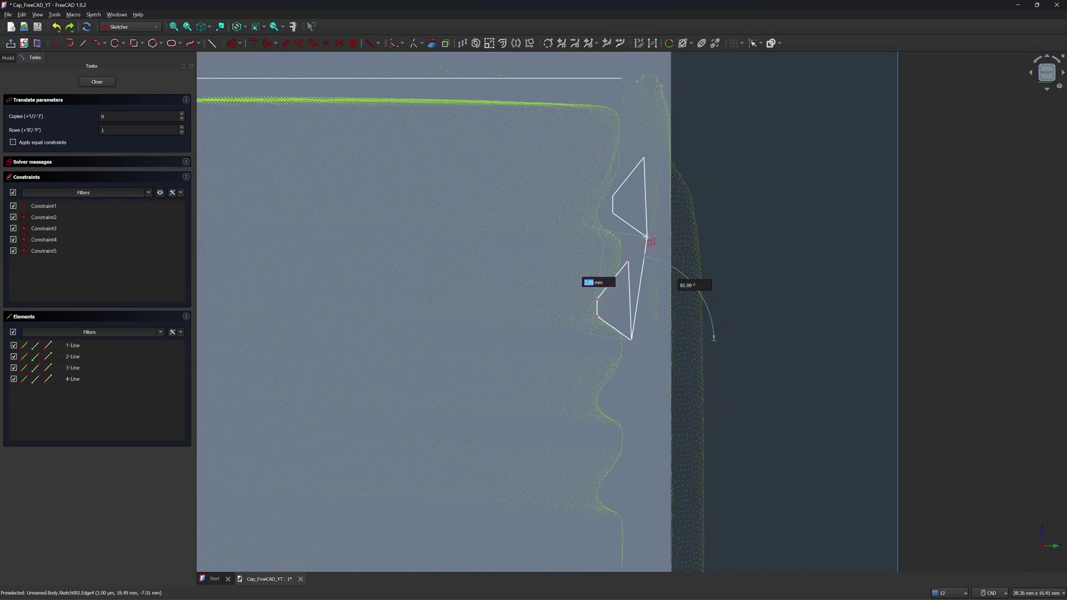
pyautogui.scroll(2, 613, 216)
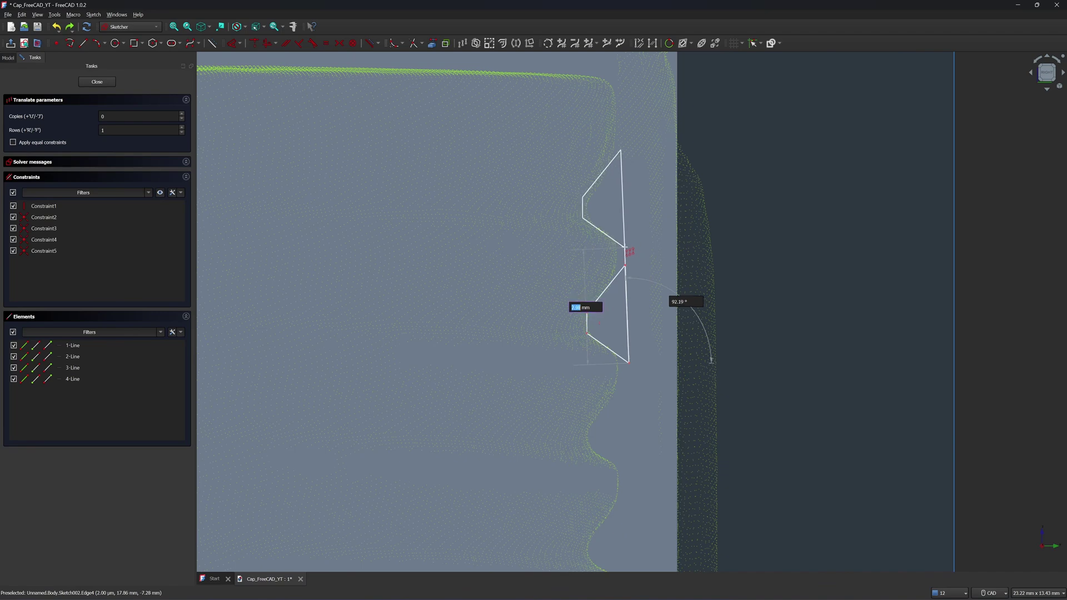
pyautogui.scroll(-2, 628, 248)
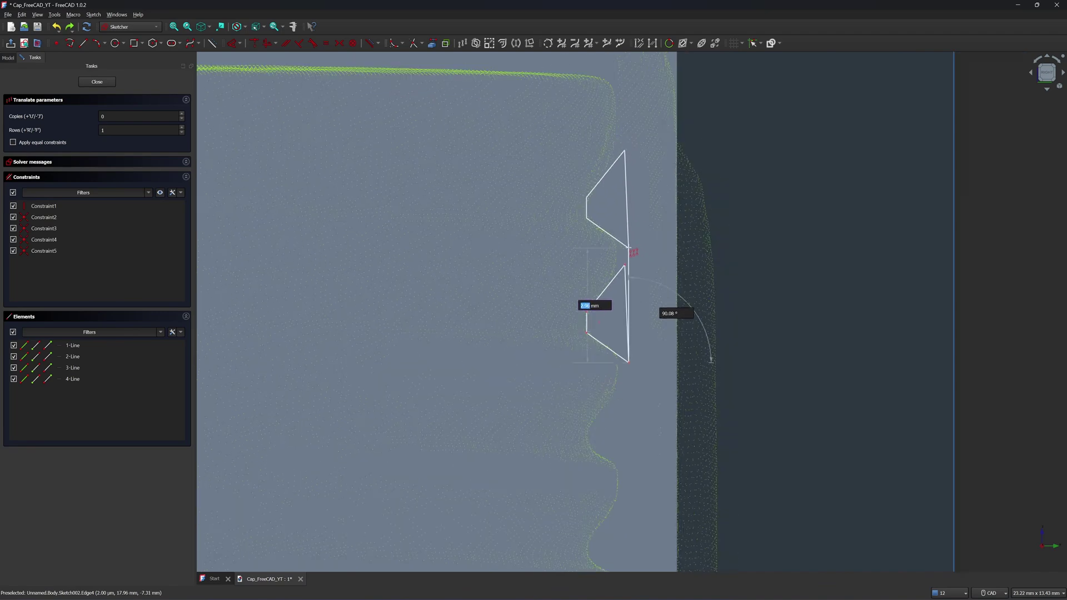
pyautogui.scroll(3, 626, 262)
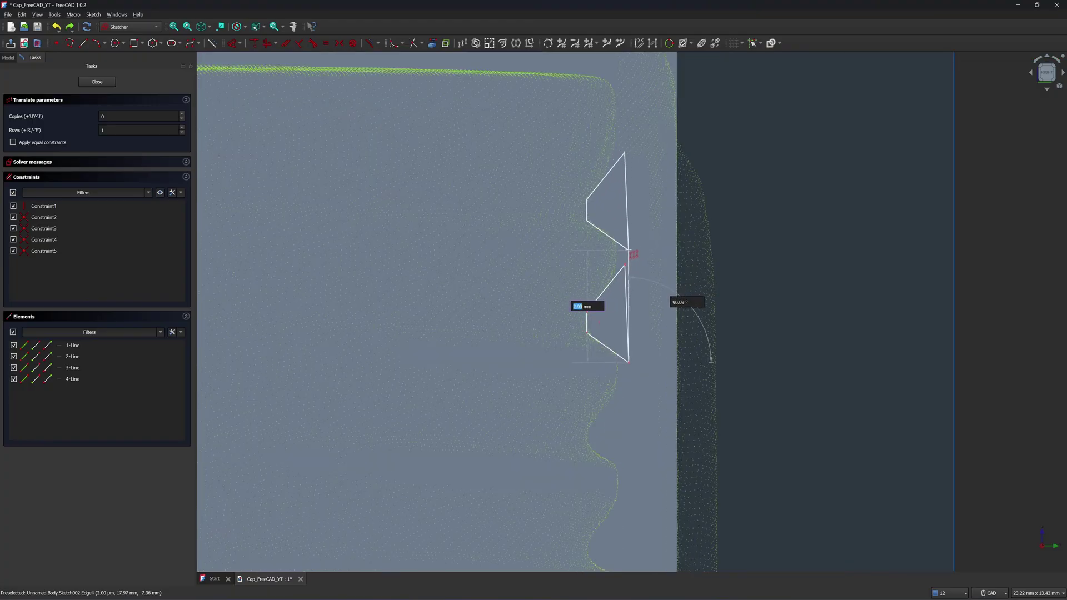
pyautogui.write('3')
pyautogui.press('Tab')
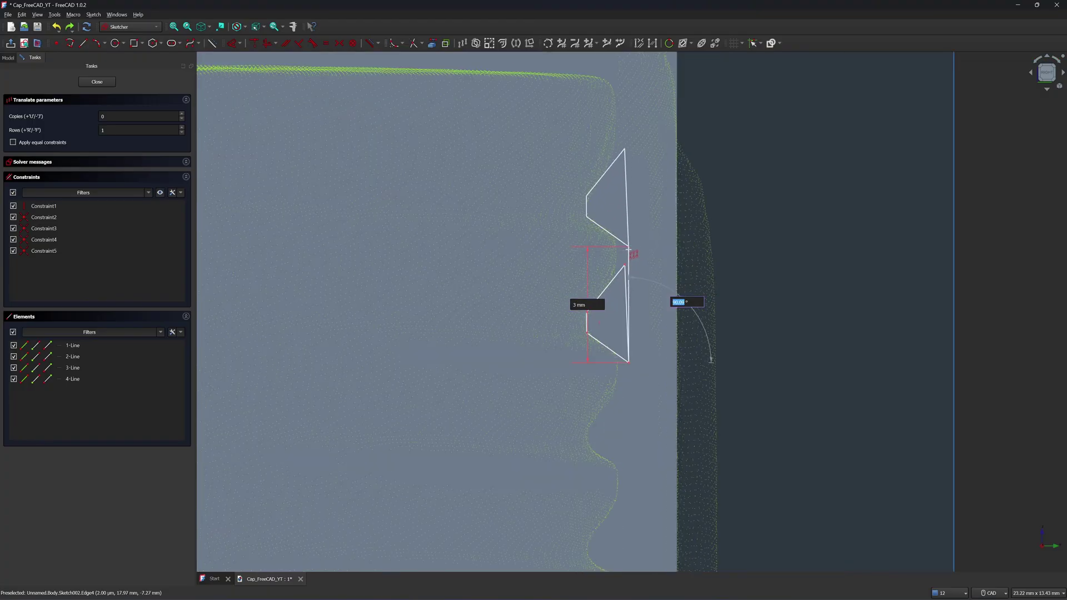
pyautogui.write('90')
pyautogui.press('Return')
pyautogui.scroll(-3, 775, 257)
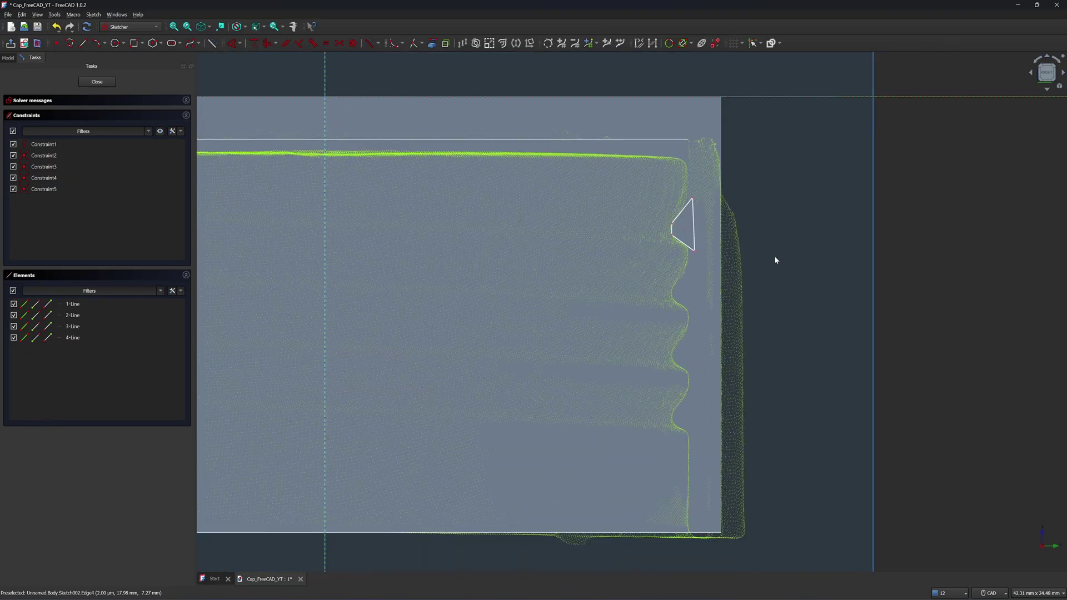
pyautogui.scroll(1, 746, 244)
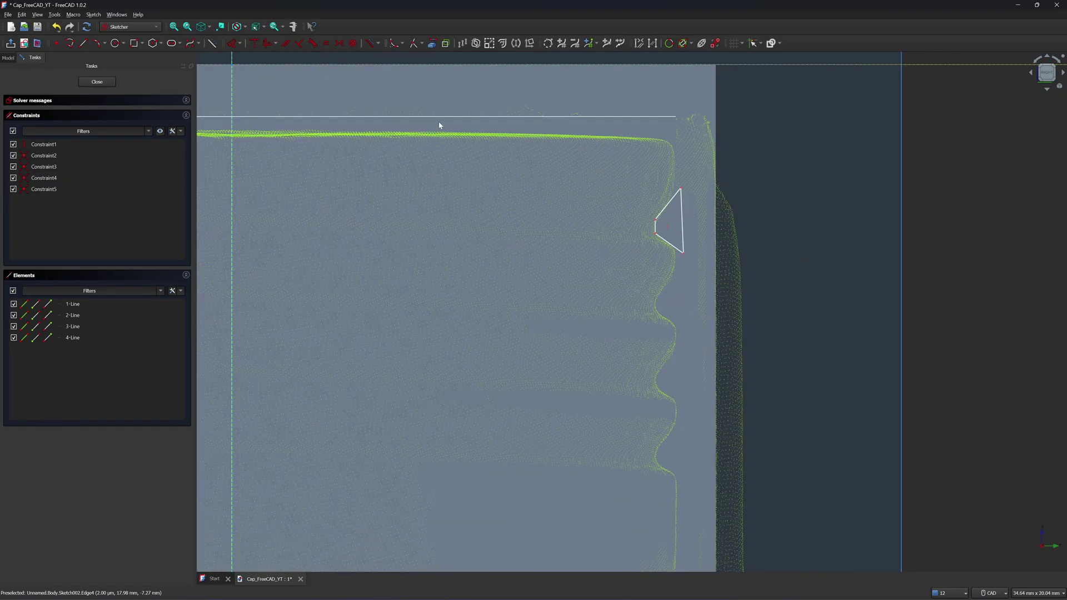
# - Finish the thread profile sketch and hide the body's origin so the cap's interior is unobstructed
pyautogui.click(97, 82)
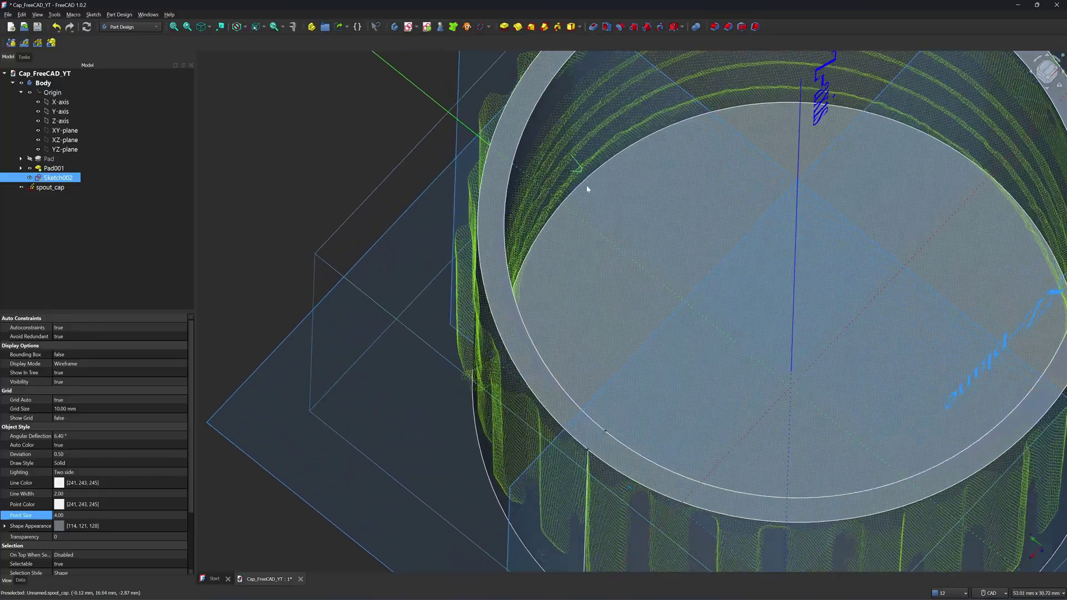
pyautogui.click(40, 93)
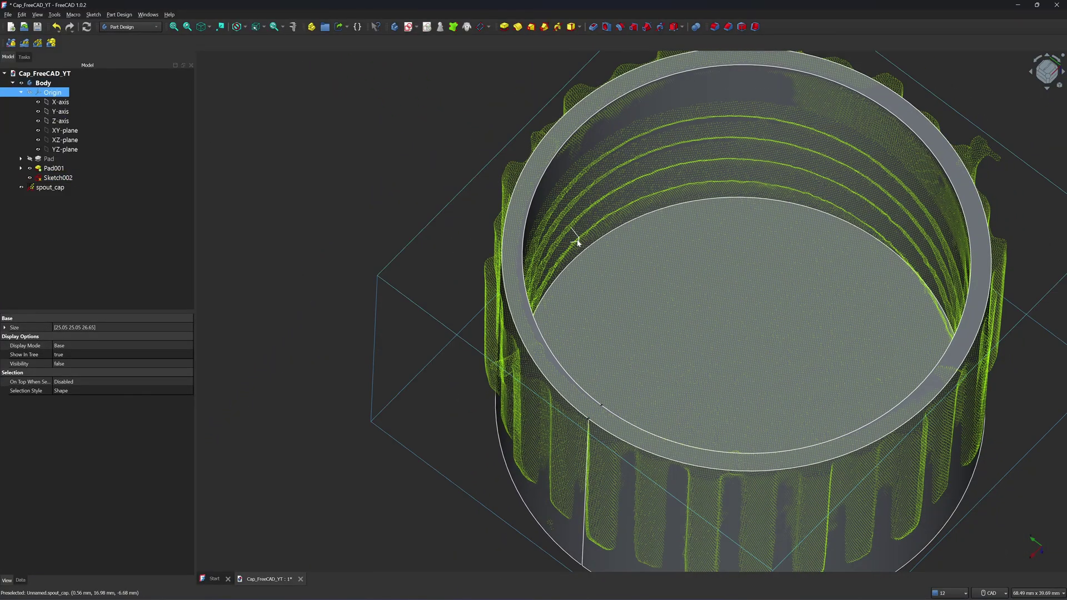
pyautogui.press('ctrl')
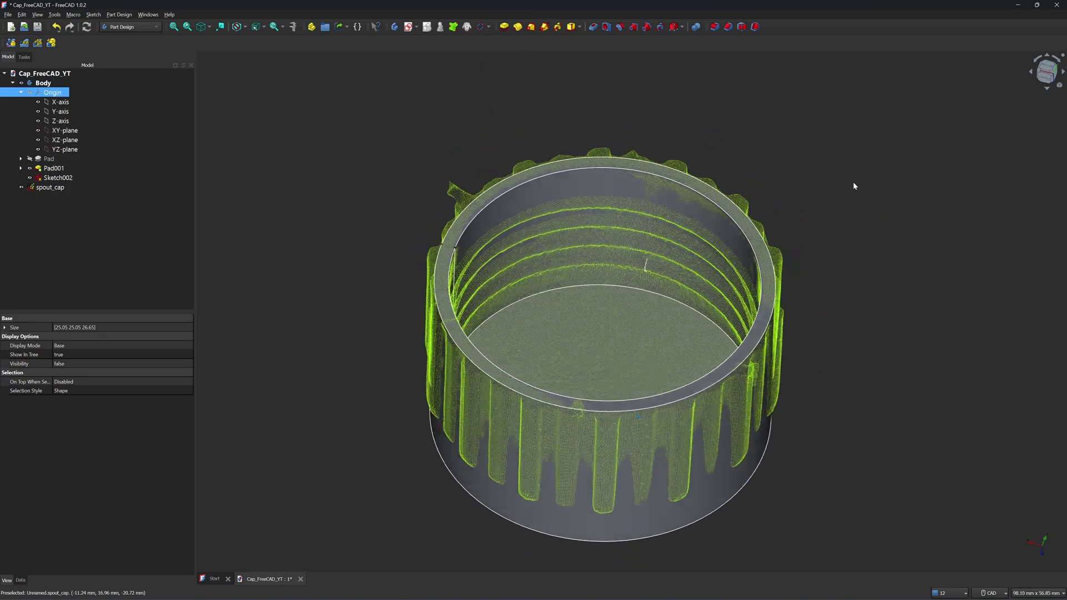
pyautogui.moveTo(610, 138); pyautogui.dragTo(549, 133, button='middle')
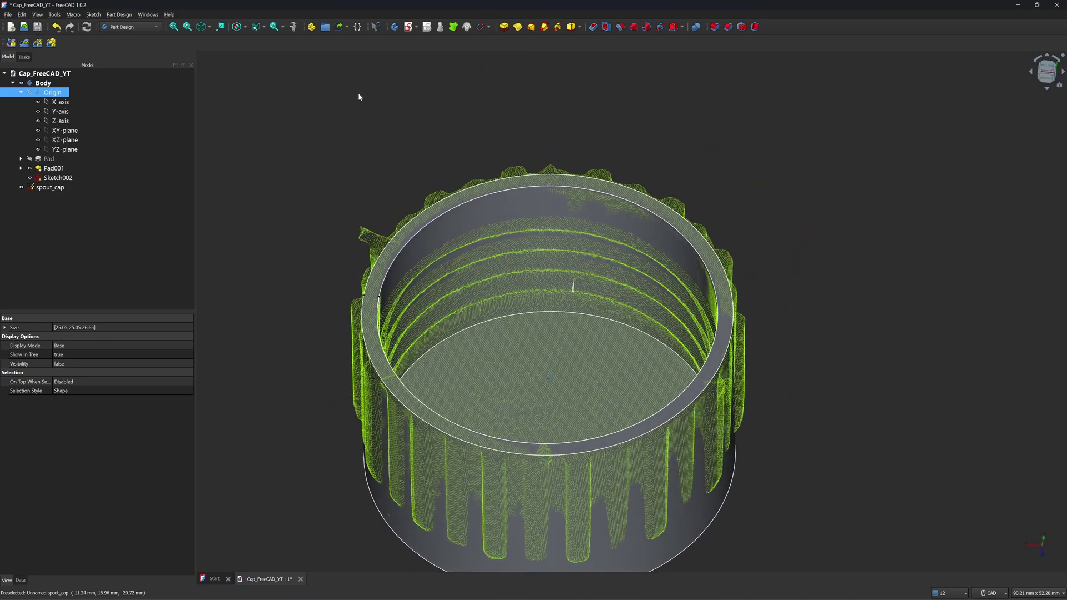
pyautogui.scroll(2, 358, 98)
pyautogui.scroll(1, 328, 96)
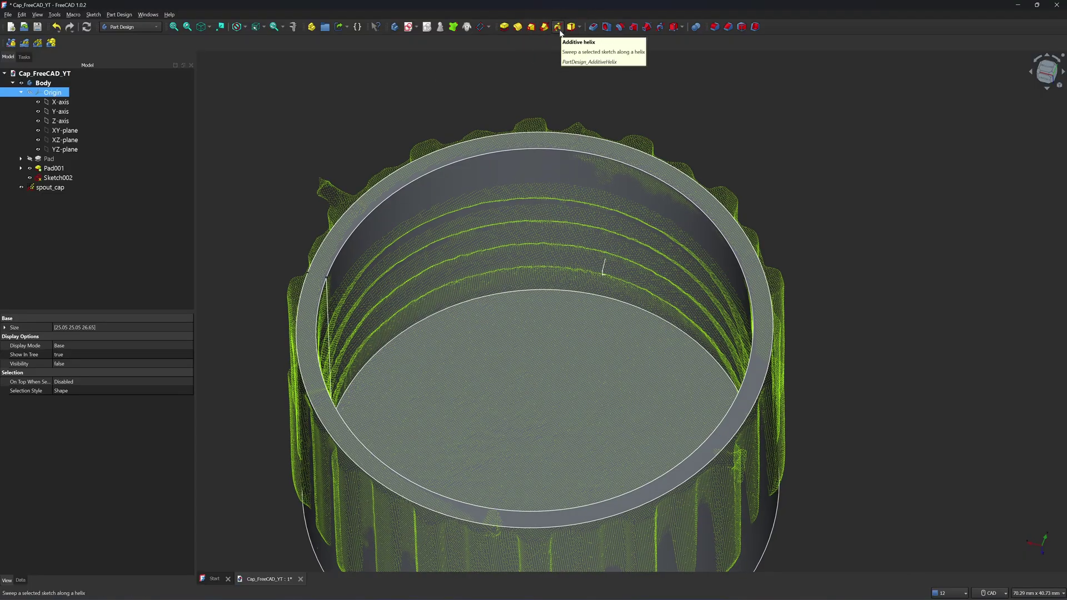
# - Show the origin again with only the Z-axis visible, hiding the X- and Y-axes and all three origin planes
pyautogui.click(58, 178)
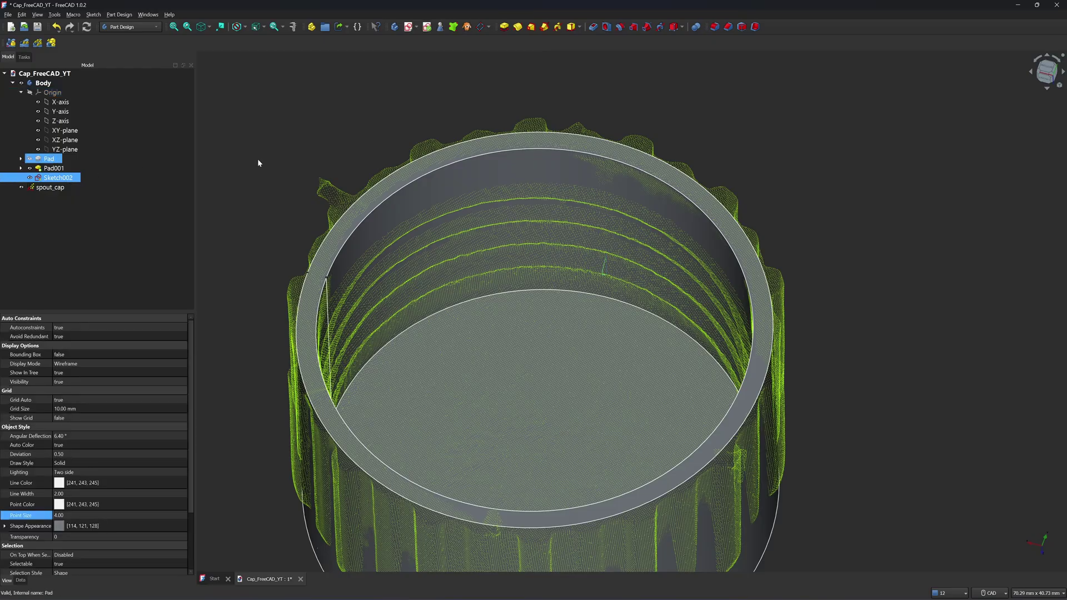
pyautogui.scroll(-3, 258, 163)
pyautogui.click(38, 112)
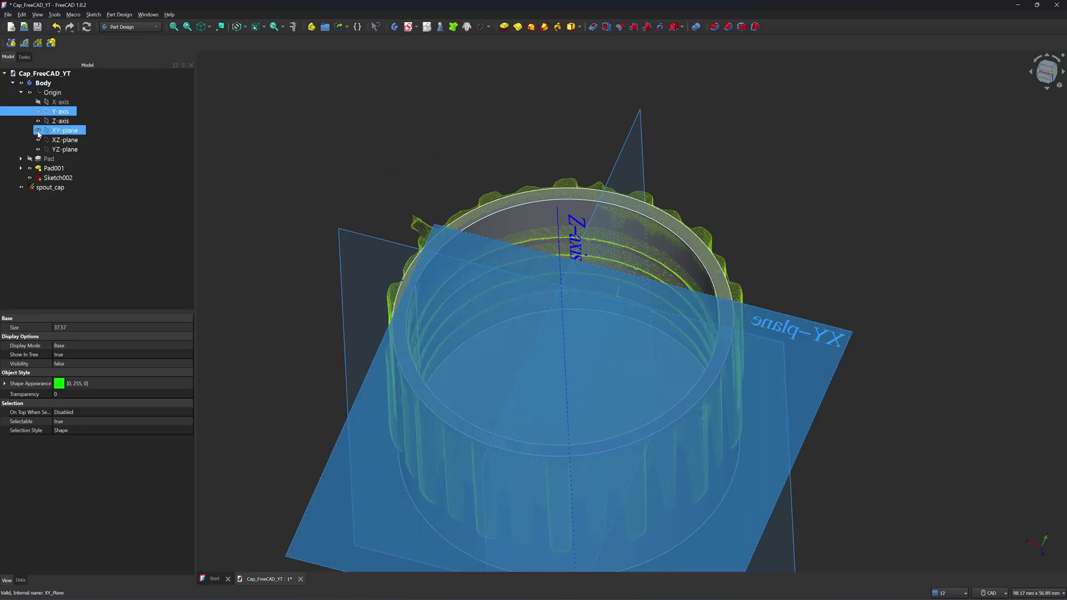
pyautogui.click(38, 130)
pyautogui.click(38, 140)
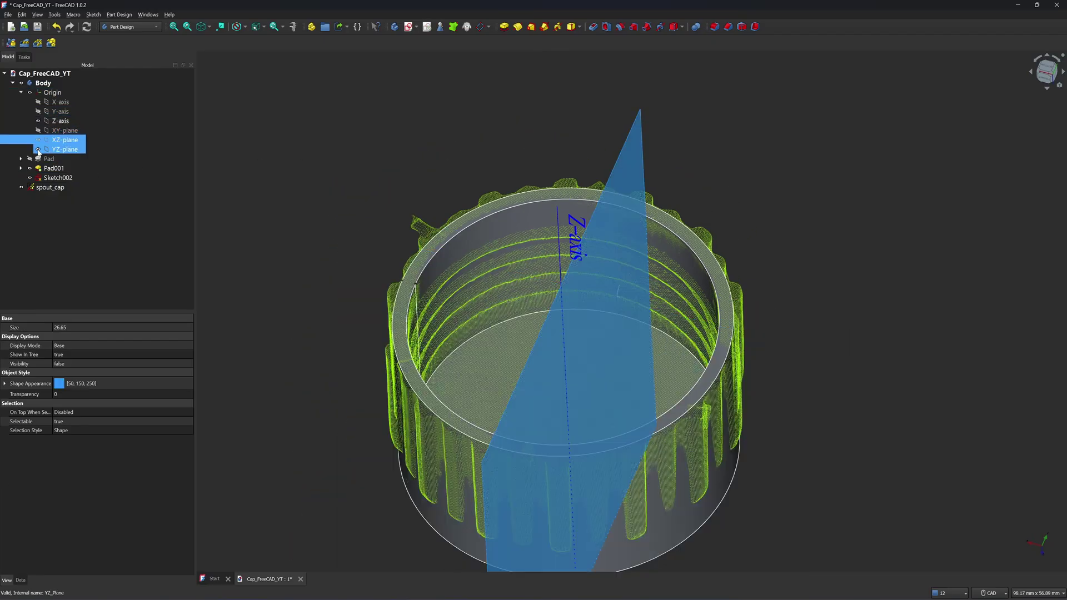
pyautogui.click(38, 150)
pyautogui.click(346, 170)
pyautogui.moveTo(346, 170); pyautogui.dragTo(335, 176, button='middle')
pyautogui.scroll(1, 334, 175)
# - Start an additive helix from the thread profile sketch around the vertical sketch axis and set its pitch to 3 mm
pyautogui.click(67, 177)
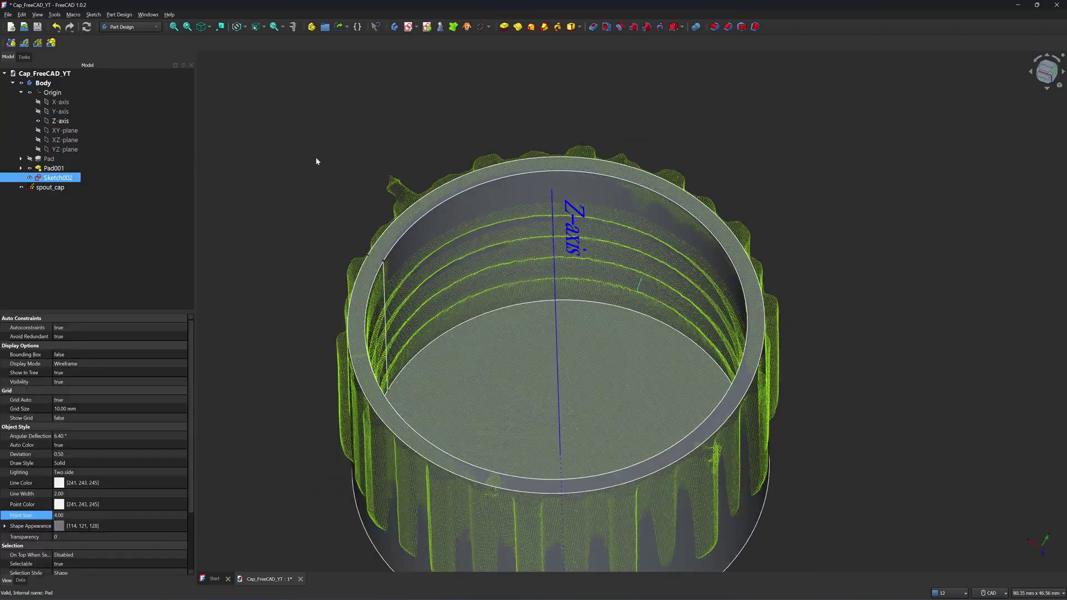
pyautogui.click(557, 28)
pyautogui.moveTo(528, 276); pyautogui.dragTo(863, 175, button='middle')
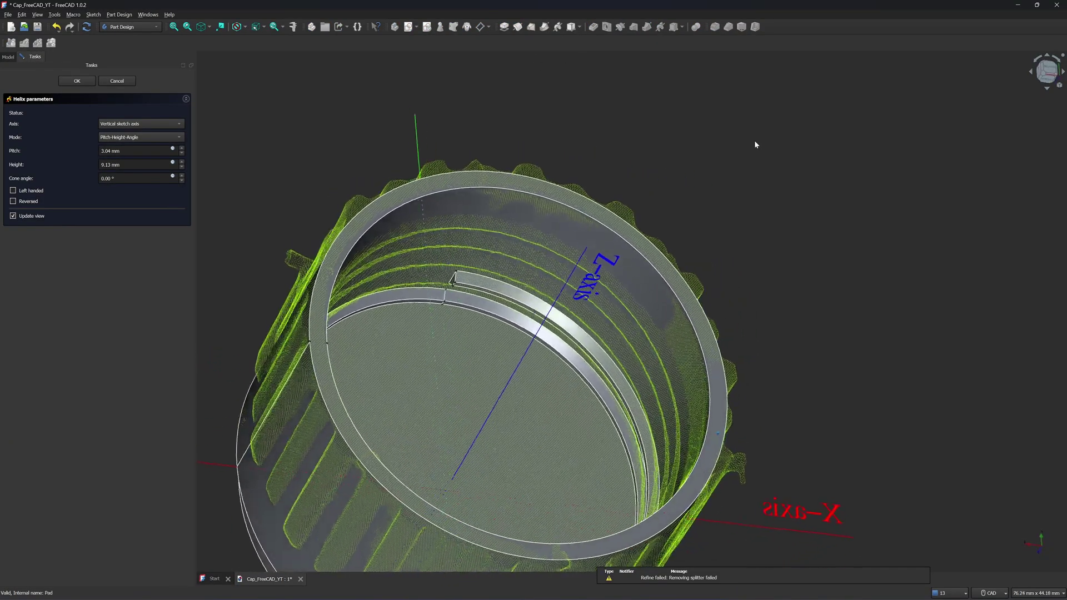
pyautogui.moveTo(755, 140); pyautogui.dragTo(305, 134, button='middle')
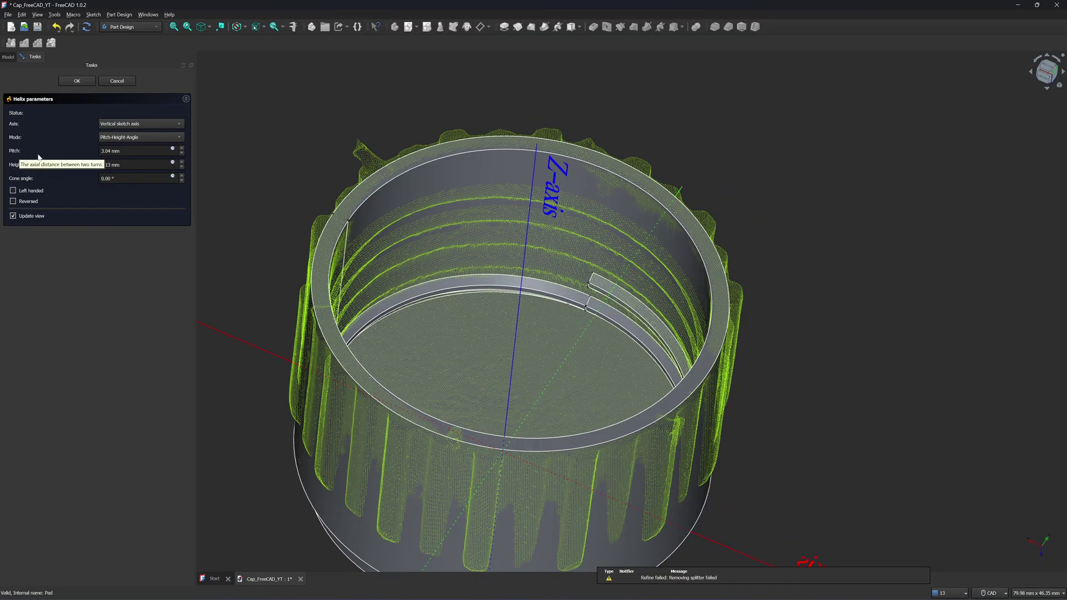
pyautogui.moveTo(125, 151); pyautogui.dragTo(98, 152)
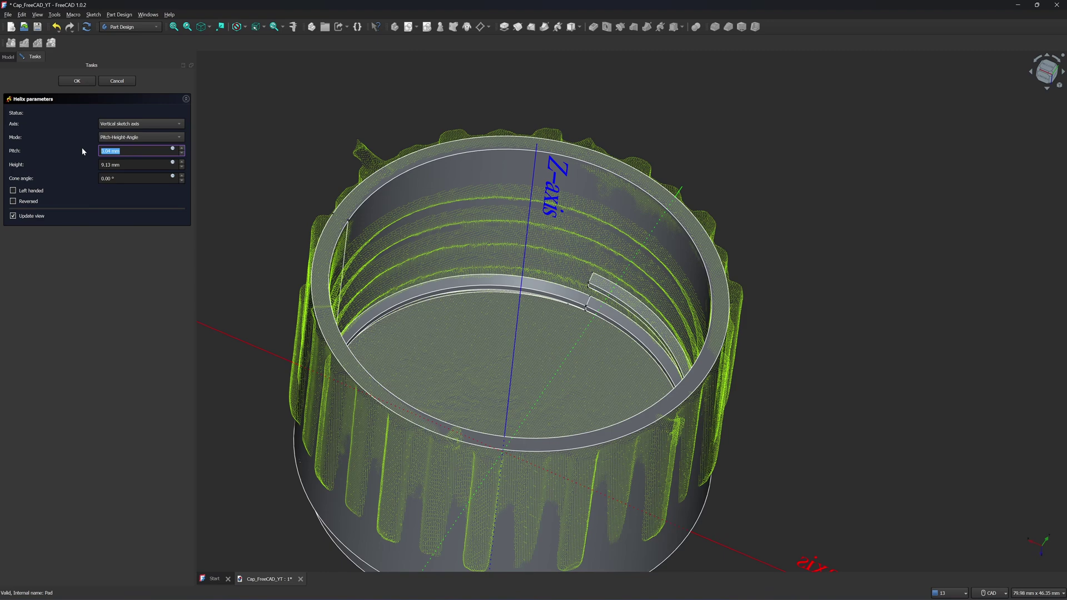
pyautogui.write('3')
pyautogui.press('Tab')
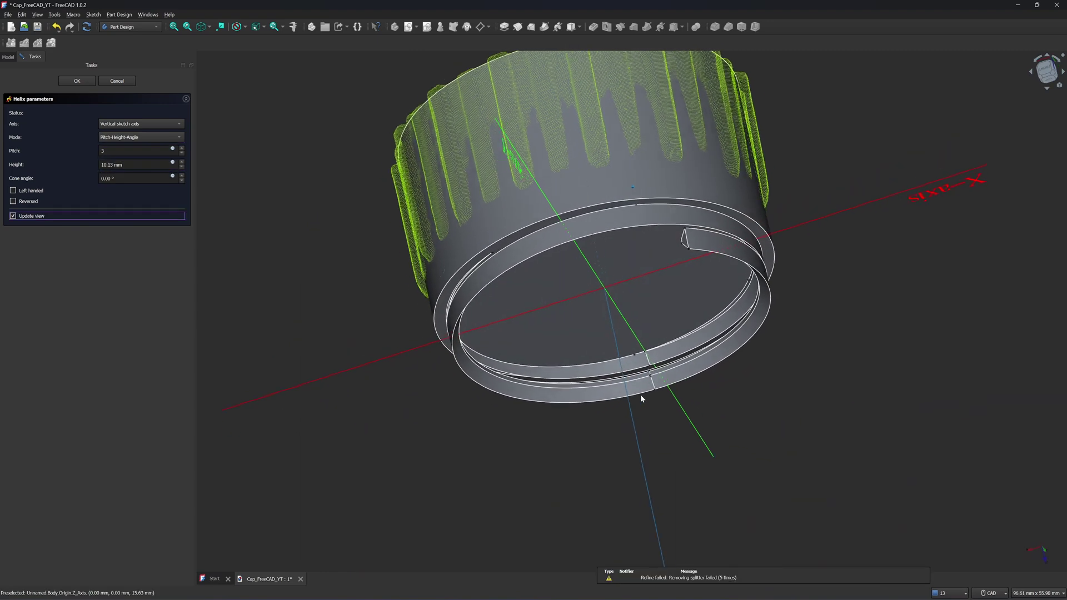
# - Reverse the helix direction, set its height to 10.8 mm, and accept the internal thread
pyautogui.moveTo(642, 399); pyautogui.dragTo(641, 398, button='middle')
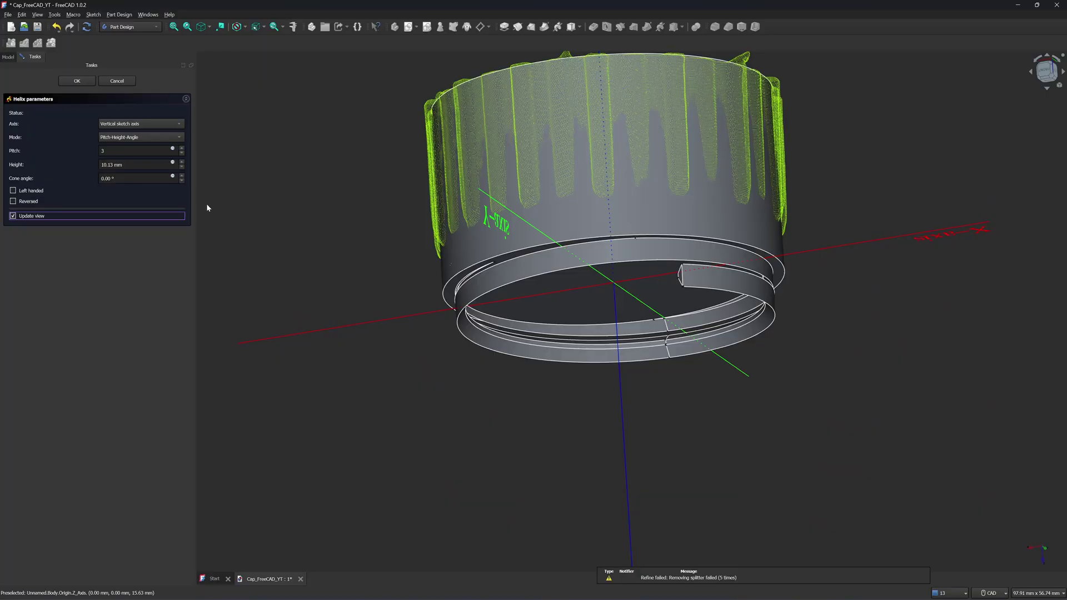
pyautogui.click(13, 201)
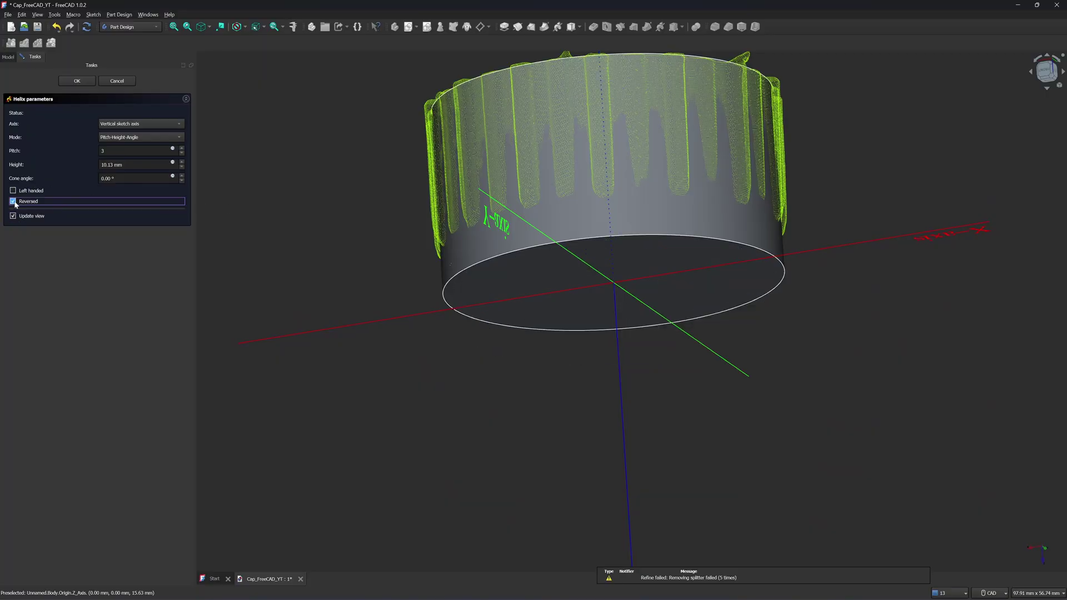
pyautogui.moveTo(371, 218); pyautogui.dragTo(200, 167, button='middle')
pyautogui.doubleClick(150, 164)
pyautogui.write('10.7')
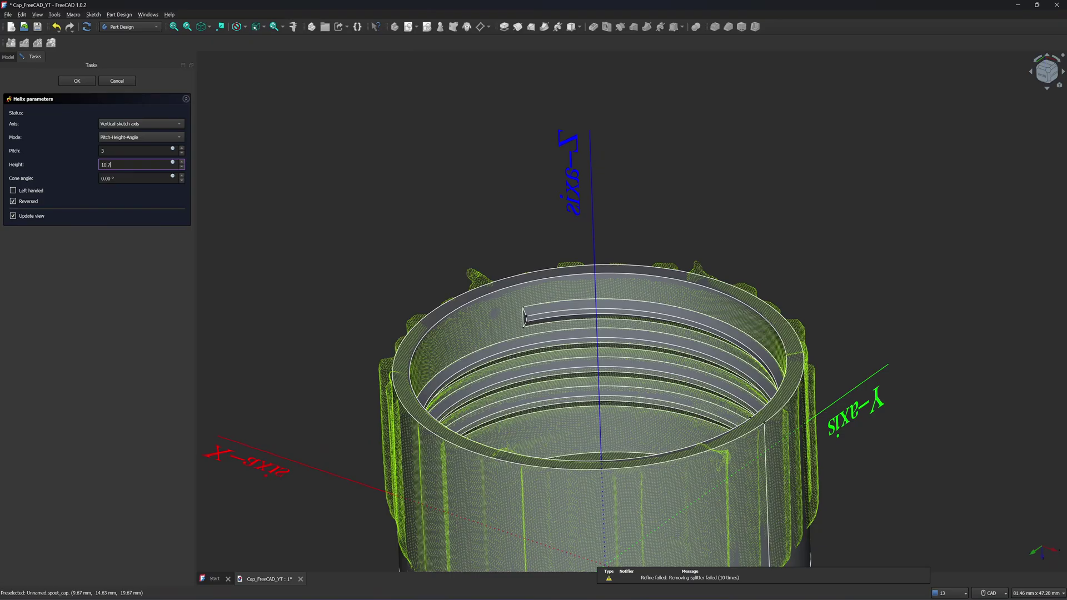
pyautogui.moveTo(562, 233); pyautogui.dragTo(250, 159, button='middle')
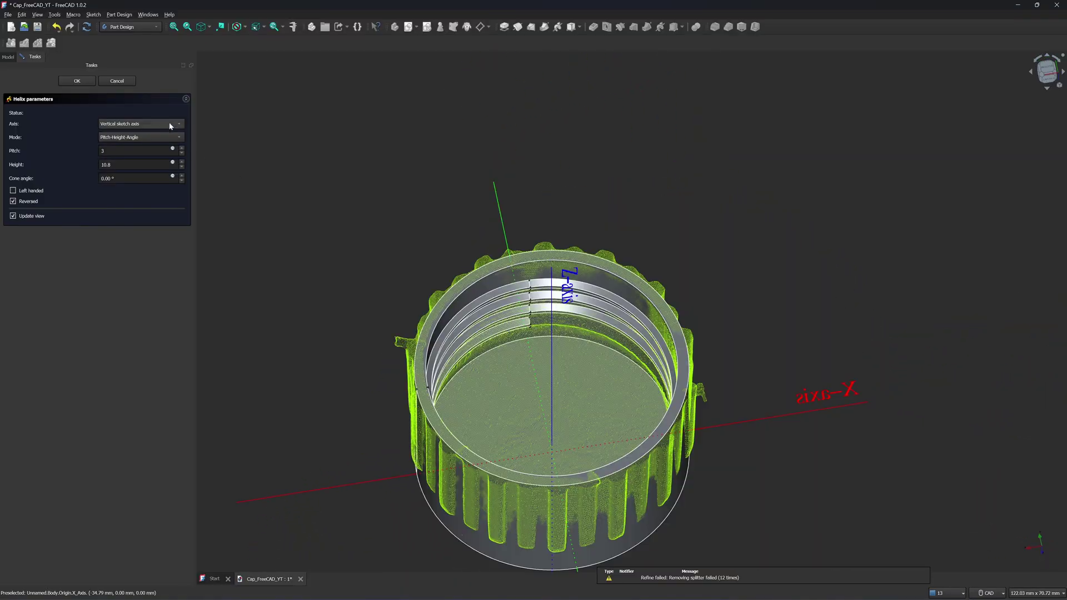
pyautogui.click(77, 81)
# - Examine the internal thread against the scan, and view the cap straight along its axis
pyautogui.moveTo(438, 180); pyautogui.dragTo(731, 224, button='middle')
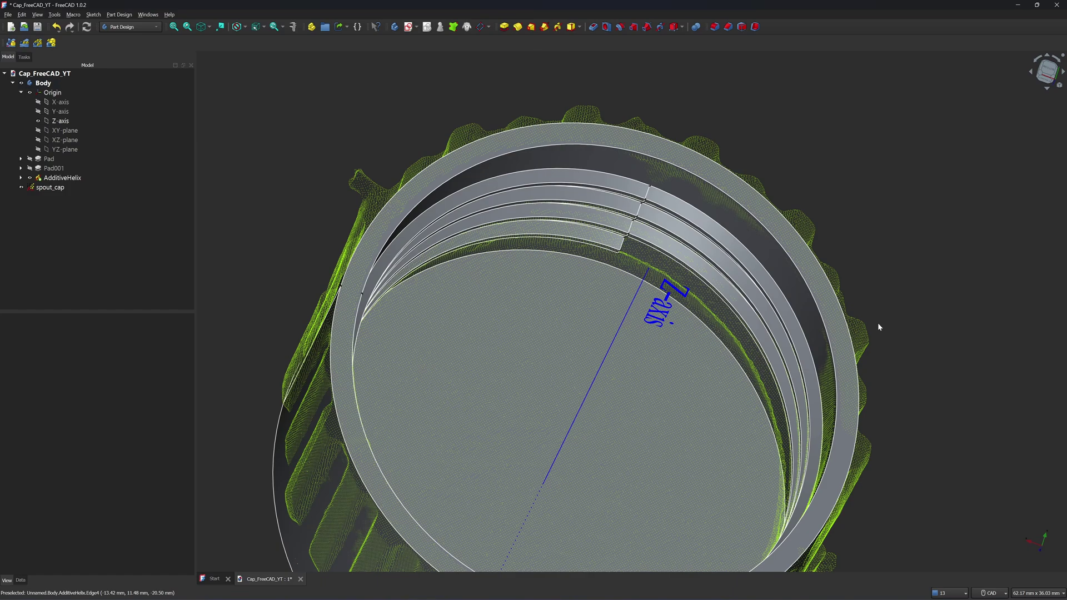
pyautogui.scroll(-4, 938, 392)
pyautogui.moveTo(937, 393); pyautogui.dragTo(840, 101, button='middle')
pyautogui.click(1048, 72)
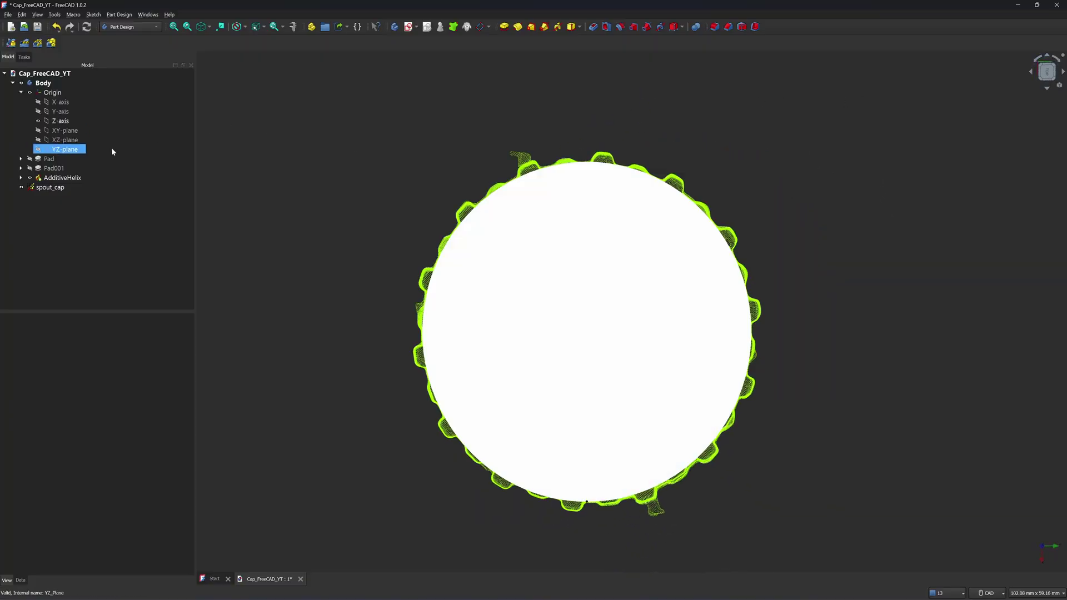
# - Set the body's transparency to 50 so the scan shows through the cap
pyautogui.click(43, 83)
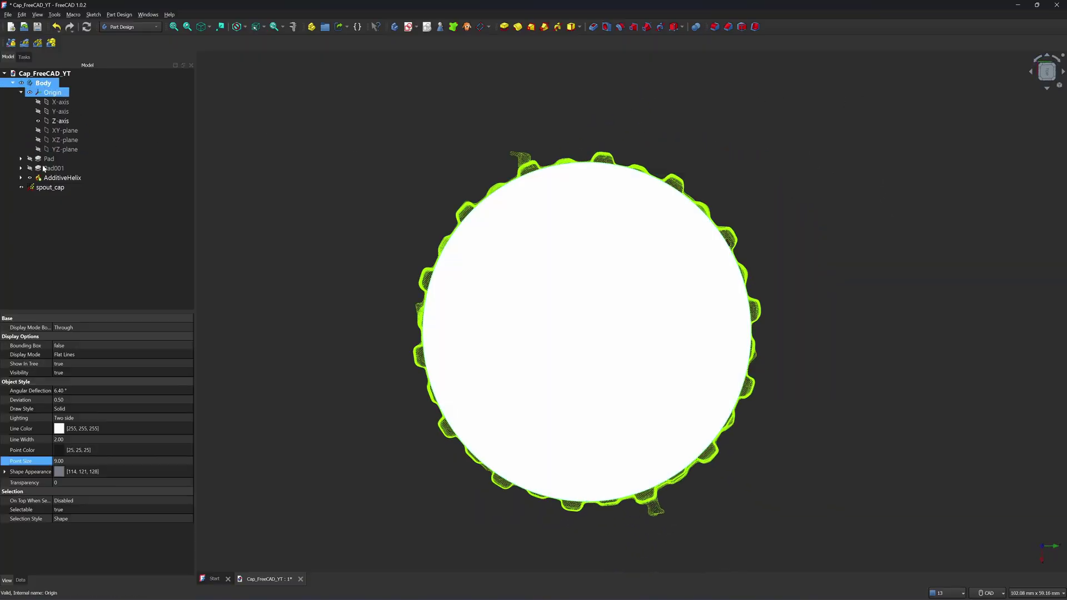
pyautogui.click(66, 483)
pyautogui.write('50')
pyautogui.press('Return')
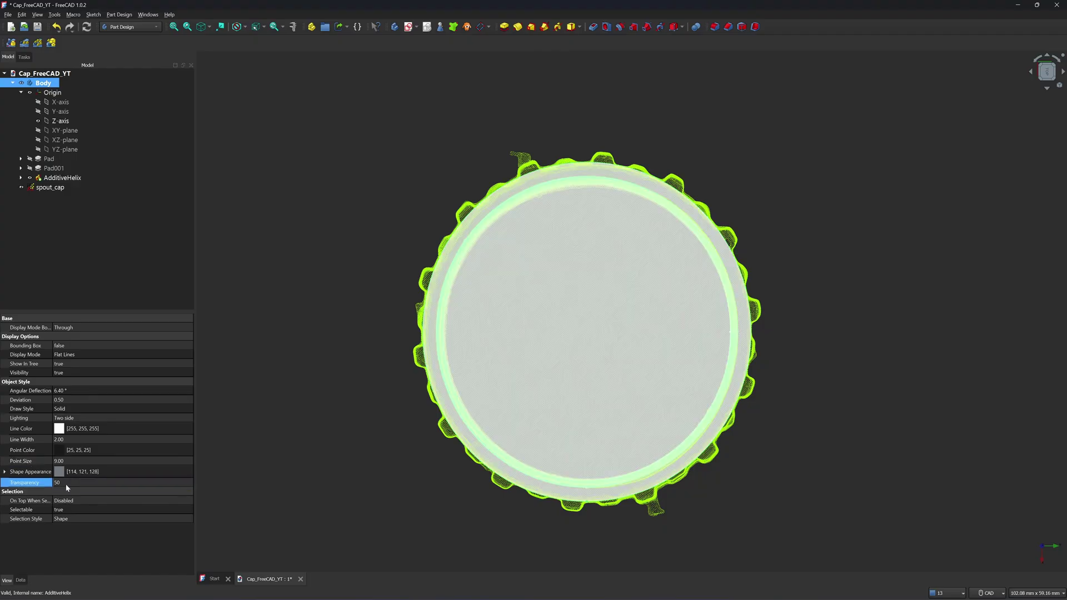
pyautogui.click(272, 316)
# - Start a new sketch on the flat outer face at the closed end of the cap
pyautogui.moveTo(283, 148); pyautogui.dragTo(356, 162, button='middle')
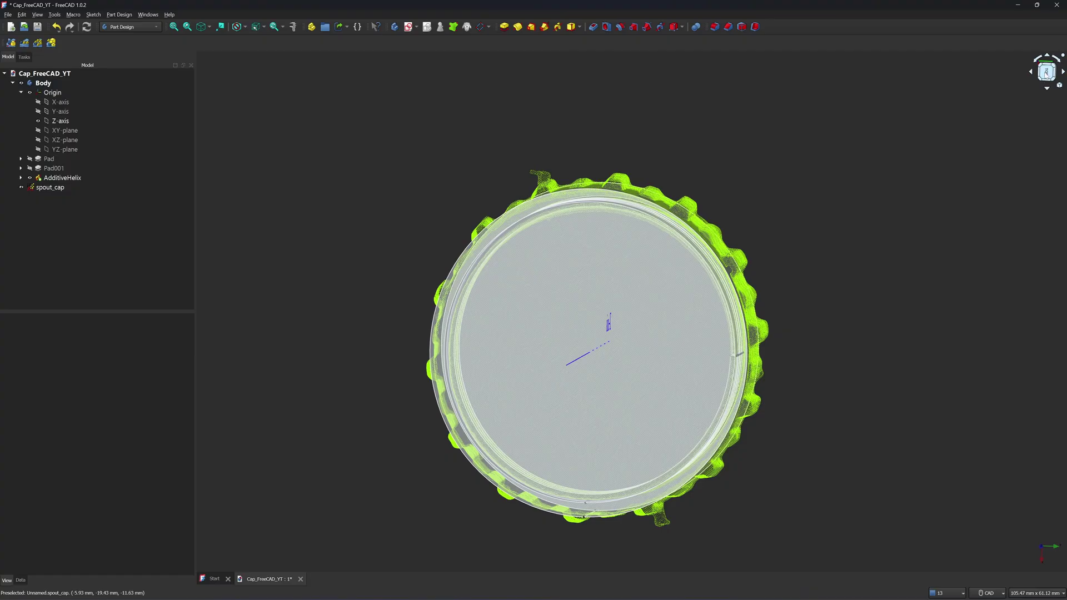
pyautogui.moveTo(605, 167); pyautogui.dragTo(768, 71, button='middle')
pyautogui.moveTo(853, 76); pyautogui.dragTo(505, 155, button='middle')
pyautogui.scroll(6, 506, 155)
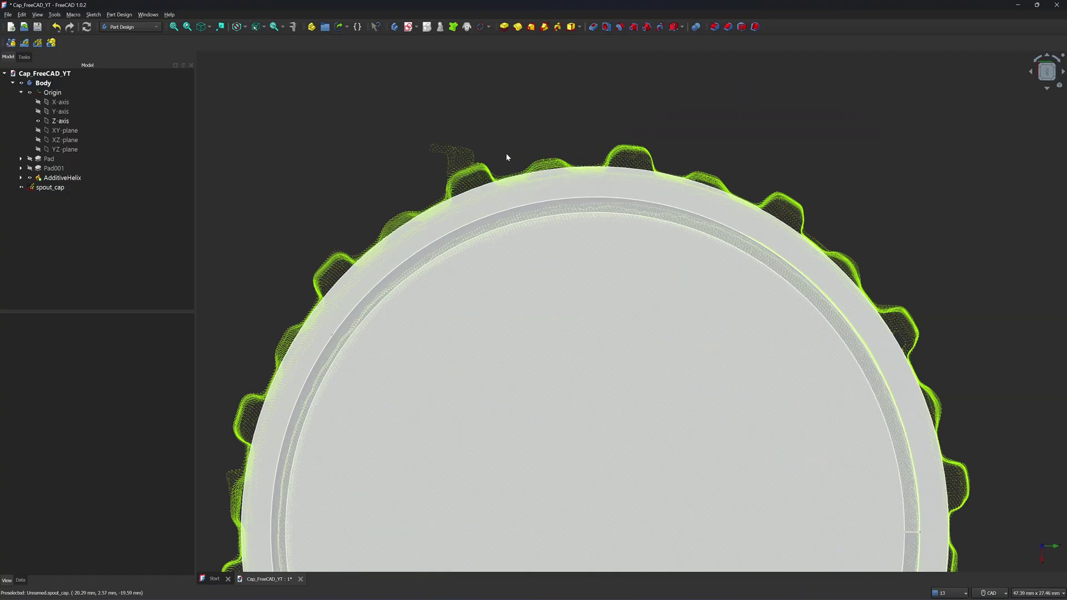
pyautogui.scroll(-5, 762, 136)
pyautogui.scroll(5, 675, 211)
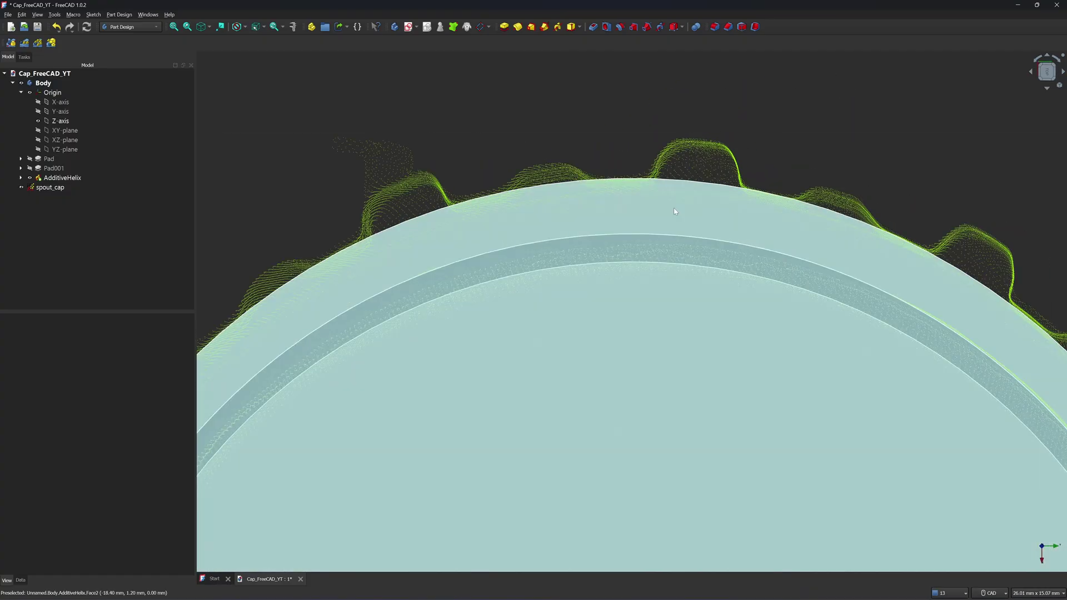
pyautogui.click(676, 211)
pyautogui.scroll(-5, 742, 123)
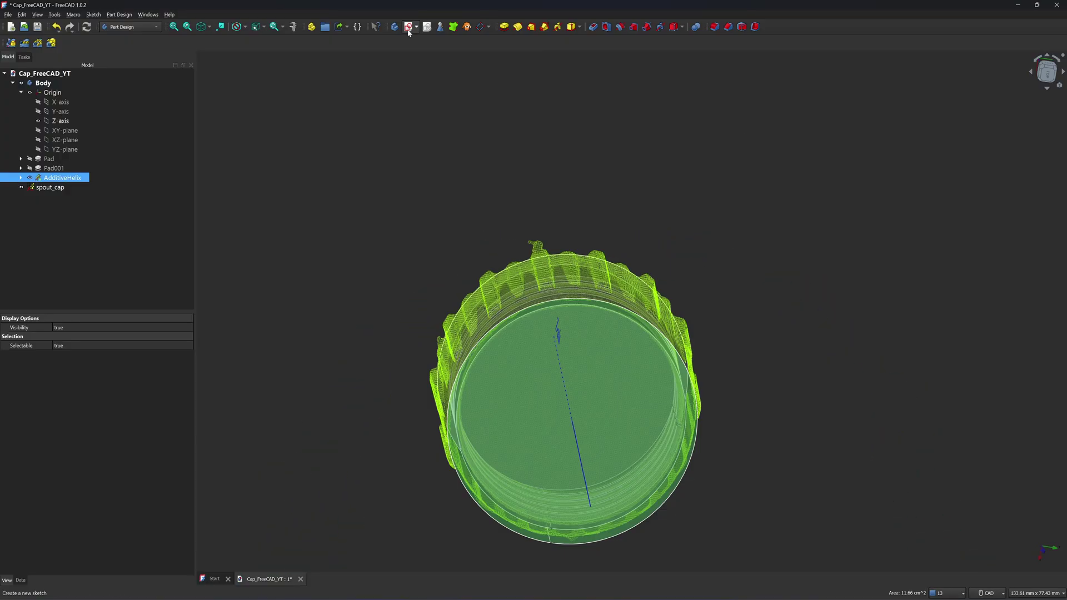
pyautogui.click(409, 31)
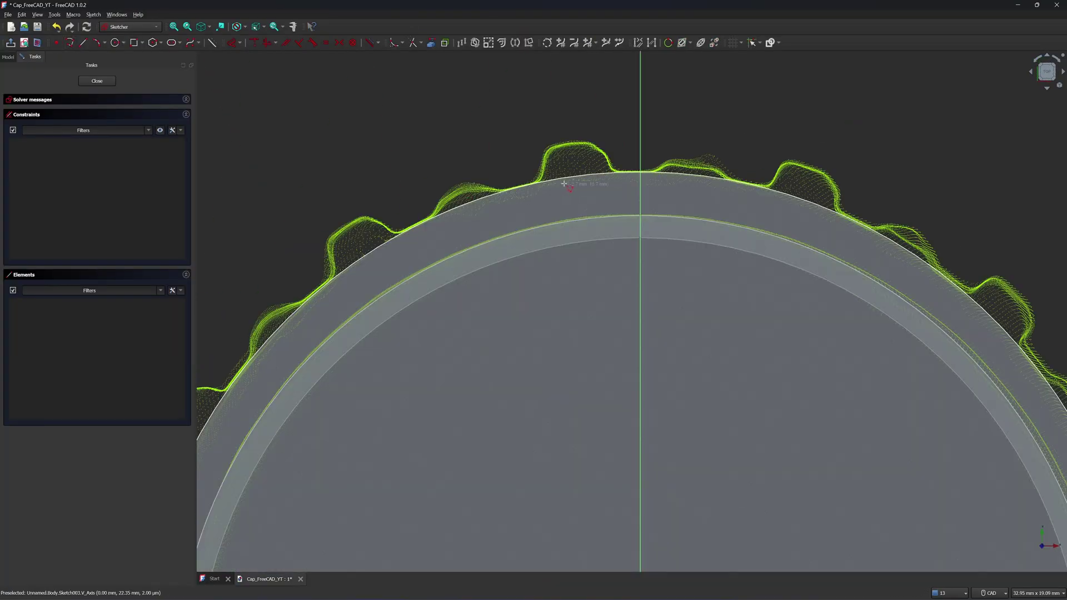
# - Trace two closed four-sided line profiles over a neighbouring large and small grip rib of the scan, overlapping the cap's outer edge
pyautogui.click(549, 138)
pyautogui.click(602, 132)
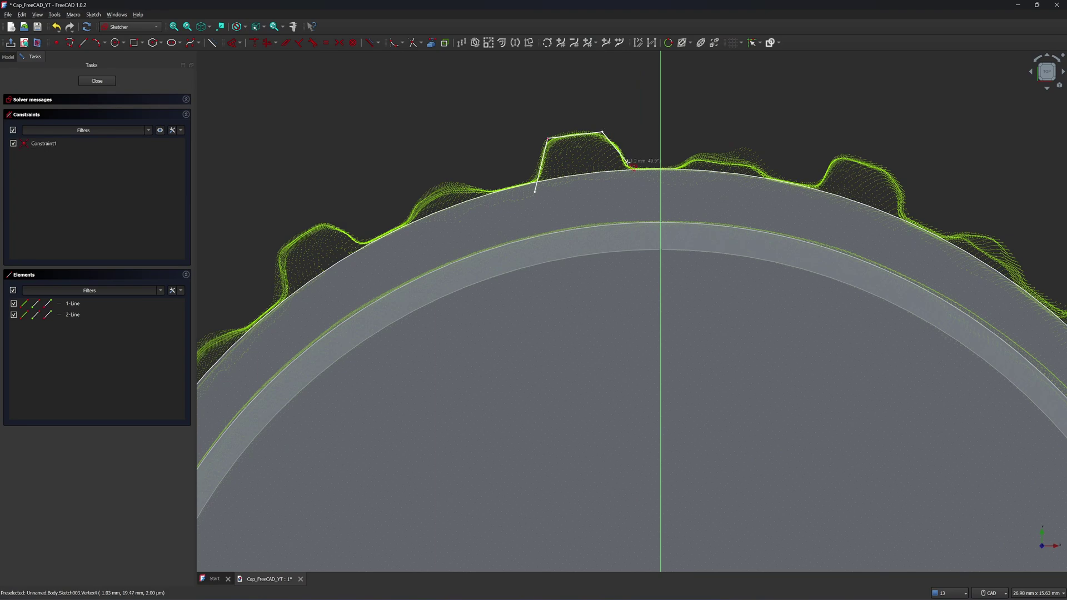
pyautogui.click(635, 176)
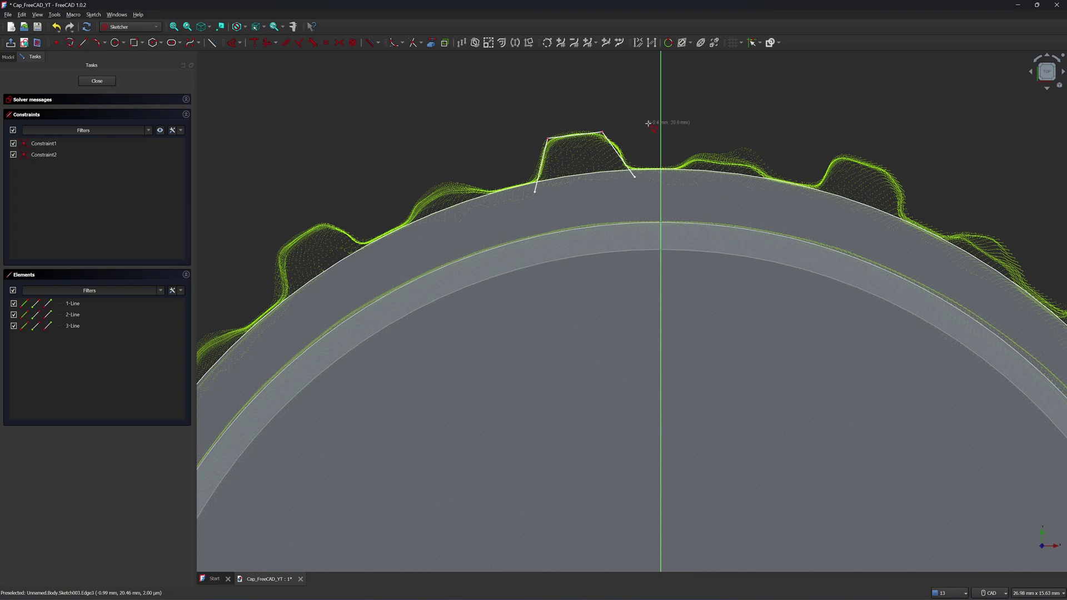
pyautogui.scroll(2, 648, 123)
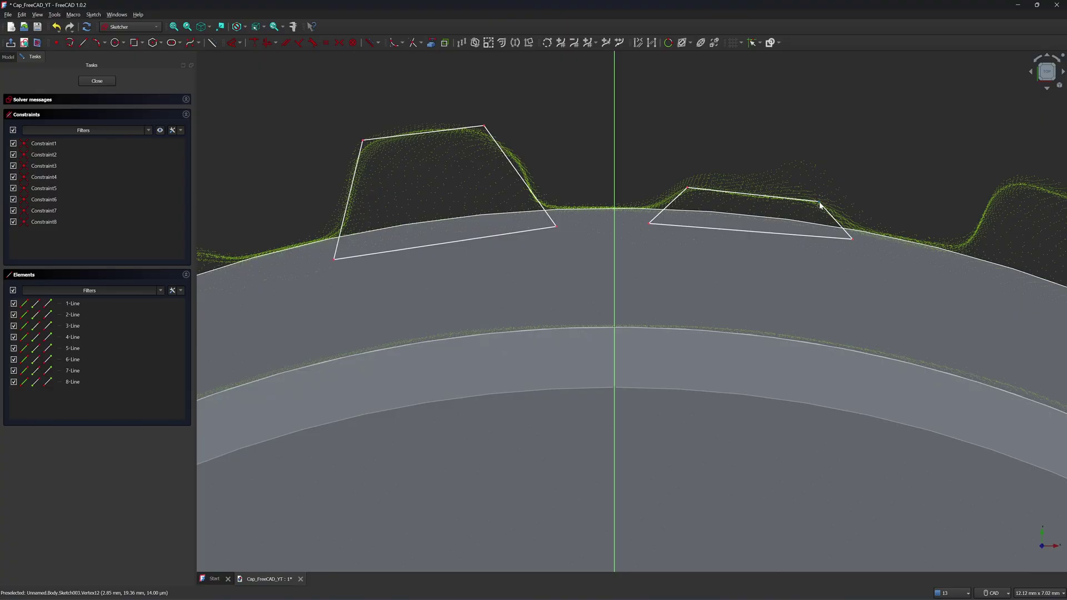
# - Fine-tune the corners of both rib profiles to fit the scan and the cap's outer edge, and leave the sketch
pyautogui.moveTo(687, 190); pyautogui.dragTo(687, 193)
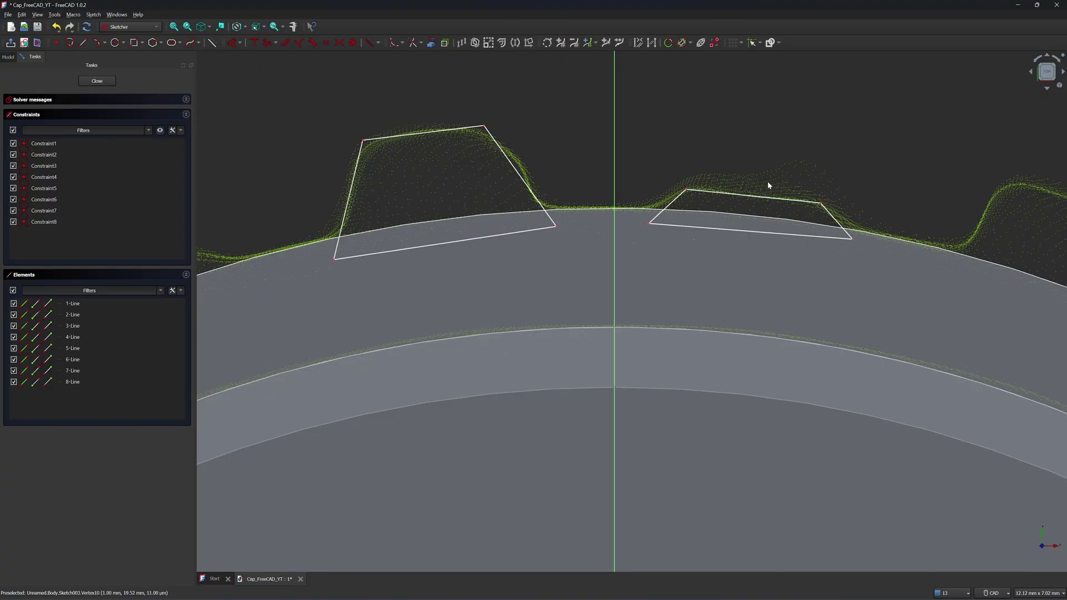
pyautogui.moveTo(850, 242); pyautogui.dragTo(856, 240)
pyautogui.moveTo(648, 225); pyautogui.dragTo(643, 218)
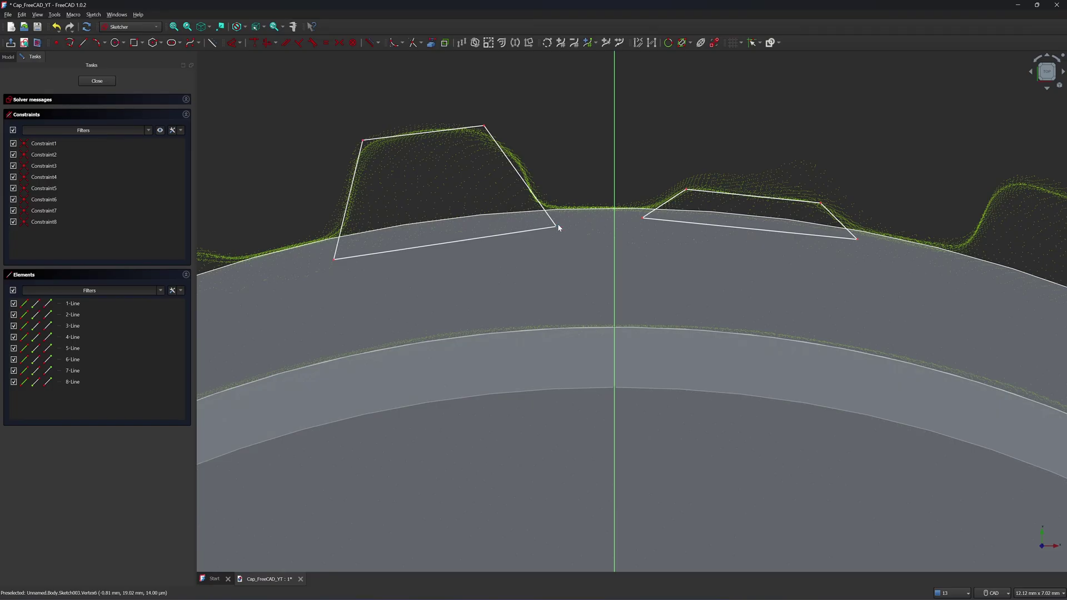
pyautogui.moveTo(335, 259); pyautogui.dragTo(334, 257)
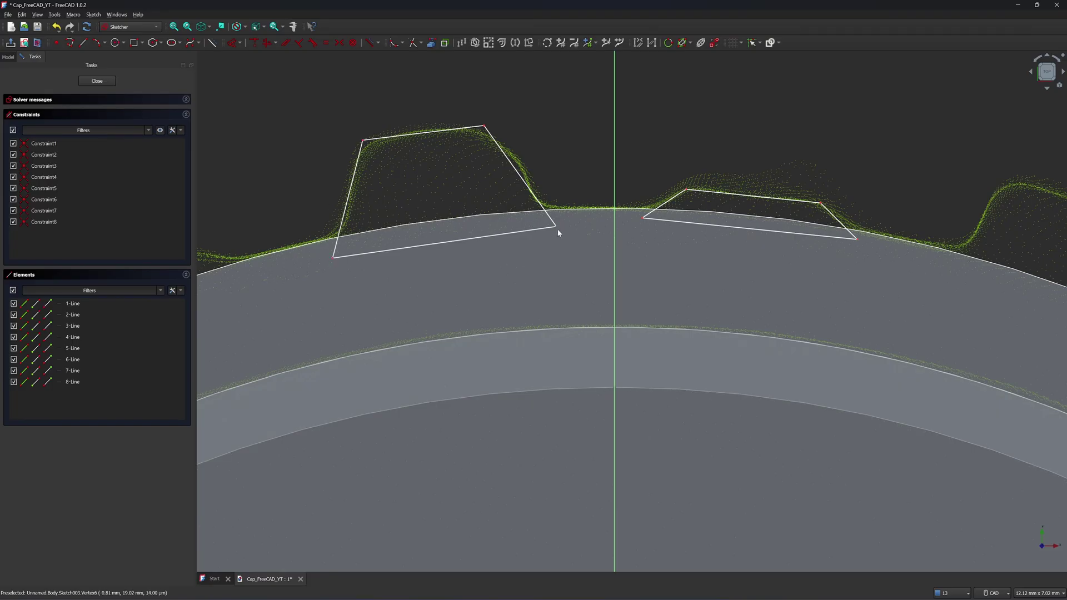
pyautogui.moveTo(558, 230); pyautogui.dragTo(556, 232)
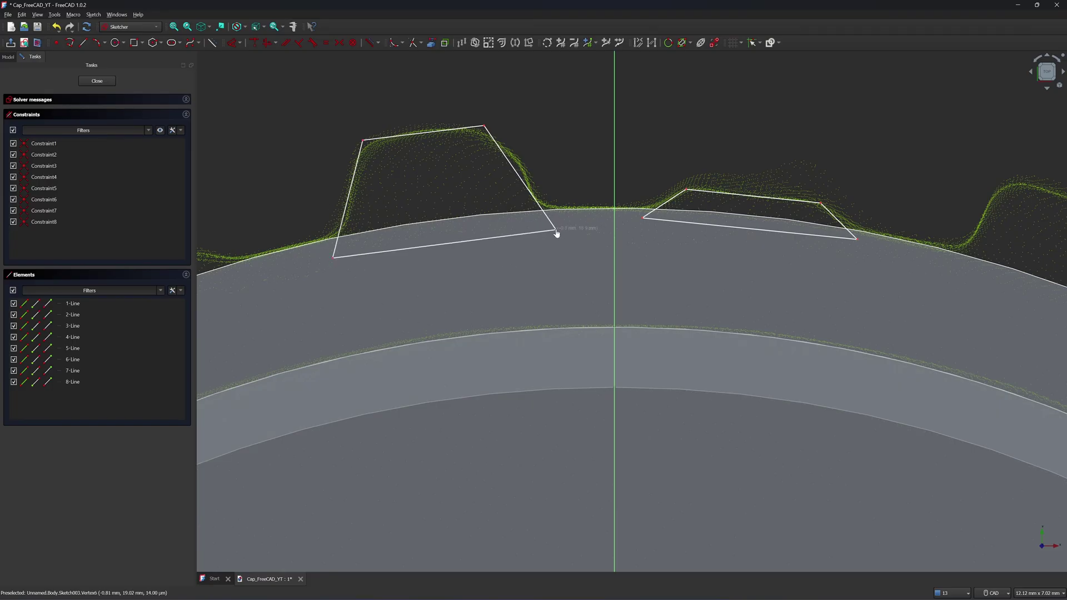
pyautogui.moveTo(485, 126); pyautogui.dragTo(481, 124)
pyautogui.scroll(-8, 500, 124)
pyautogui.moveTo(503, 124)
pyautogui.mouseDown(button='middle')
pyautogui.moveTo(569, 205)
pyautogui.moveTo(500, 176)
pyautogui.moveTo(515, 259)
pyautogui.moveTo(460, 221)
pyautogui.mouseUp(button='middle')
pyautogui.scroll(-1, 500, 177)
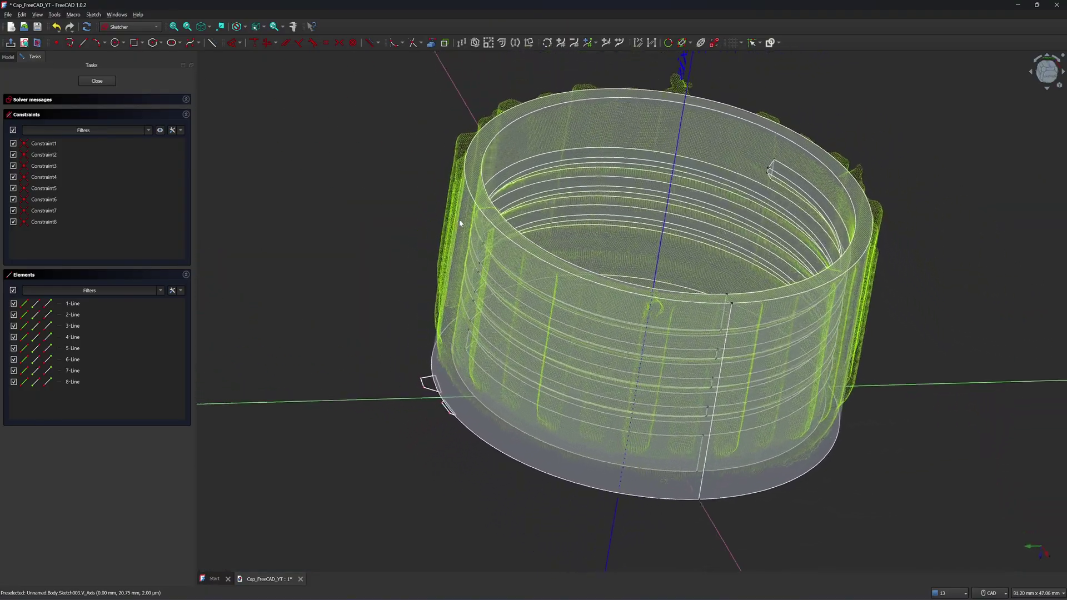
pyautogui.press('Escape')
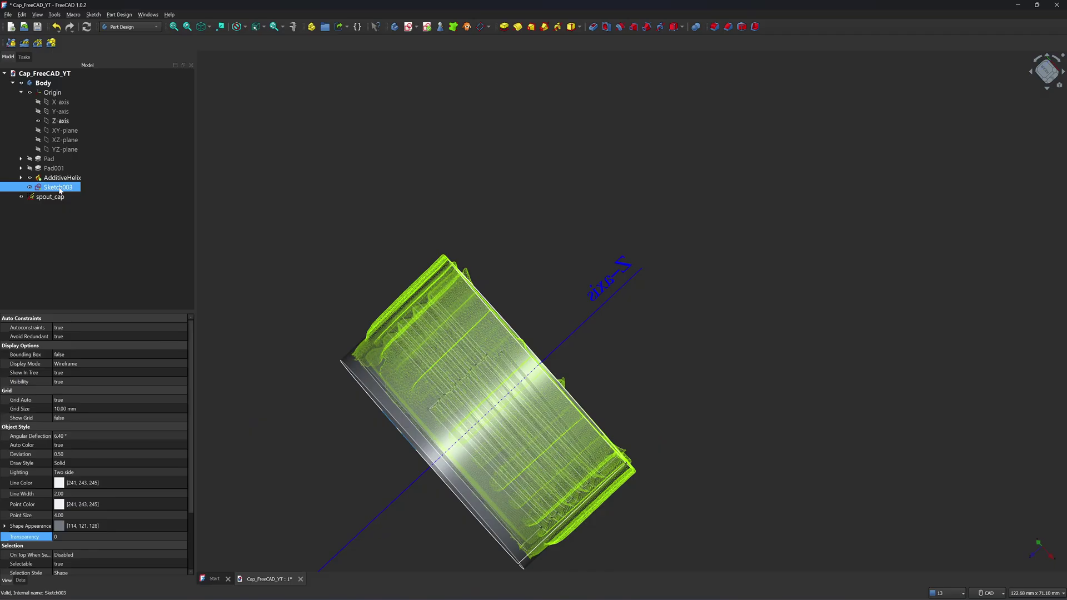
# - Try to pad the rib sketch, and move the additive helix out of the body
pyautogui.click(504, 27)
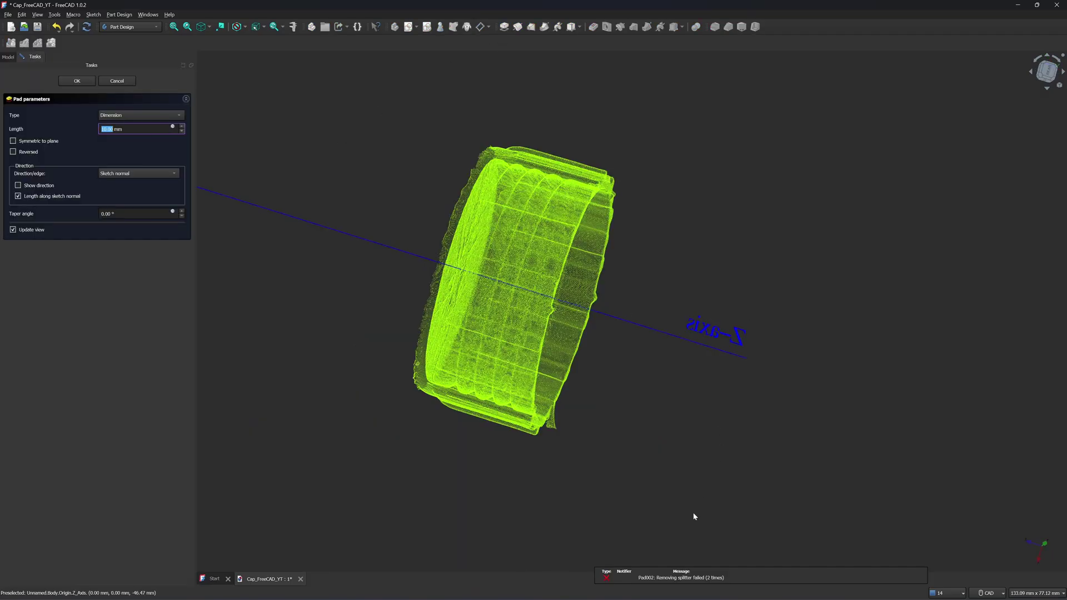
pyautogui.click(117, 81)
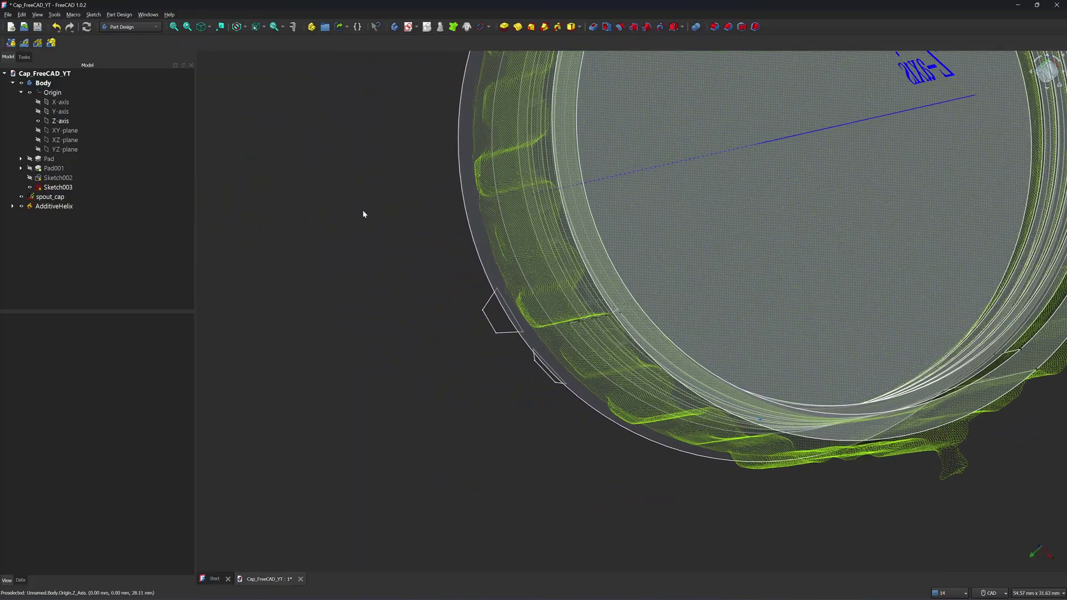
pyautogui.click(132, 187)
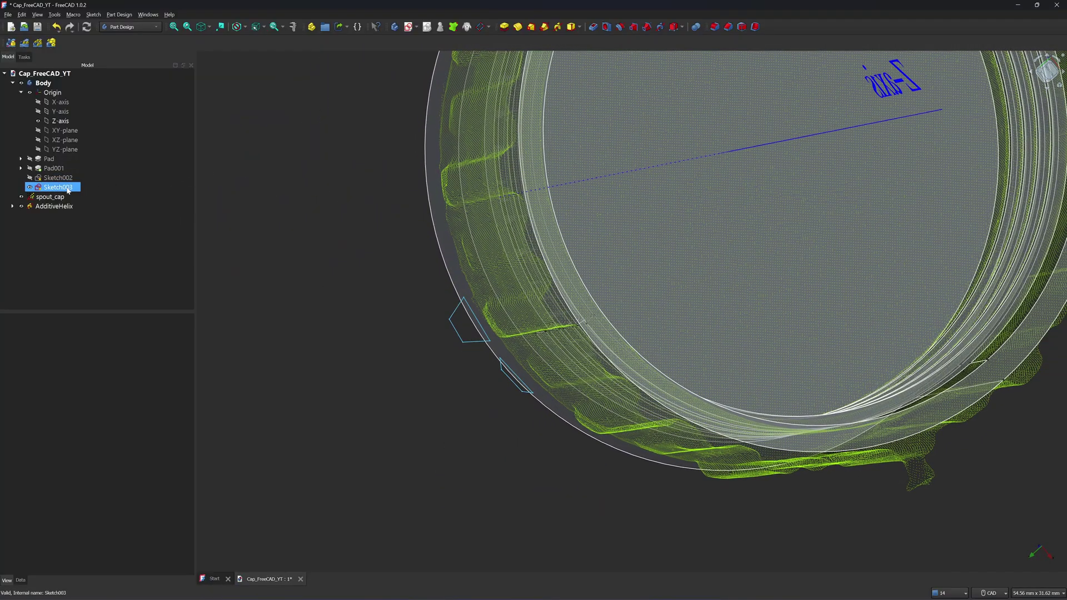
pyautogui.click(67, 206)
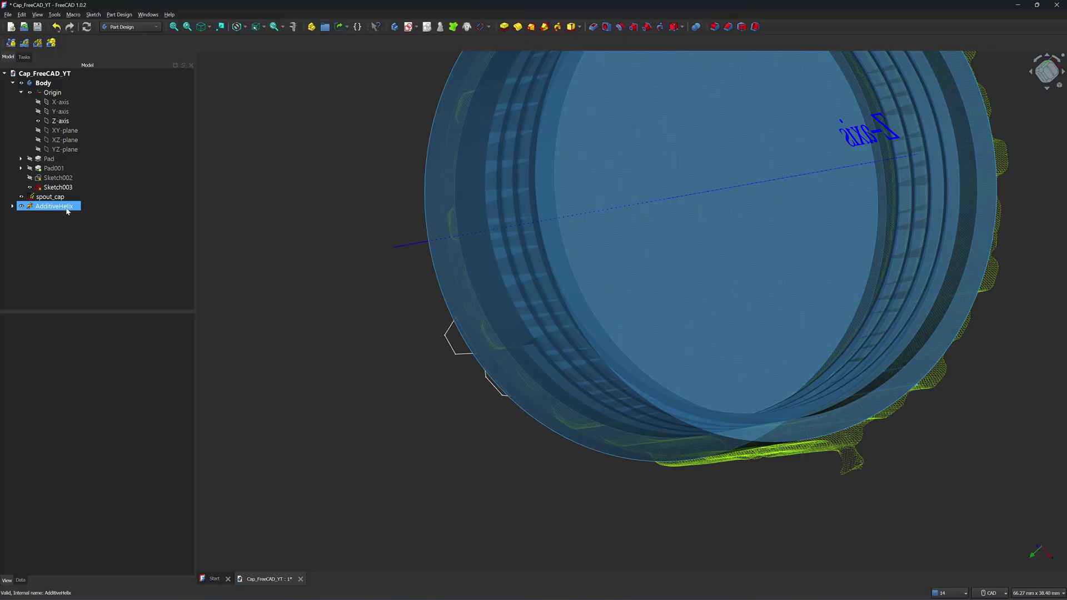
pyautogui.click(63, 214)
pyautogui.click(61, 208)
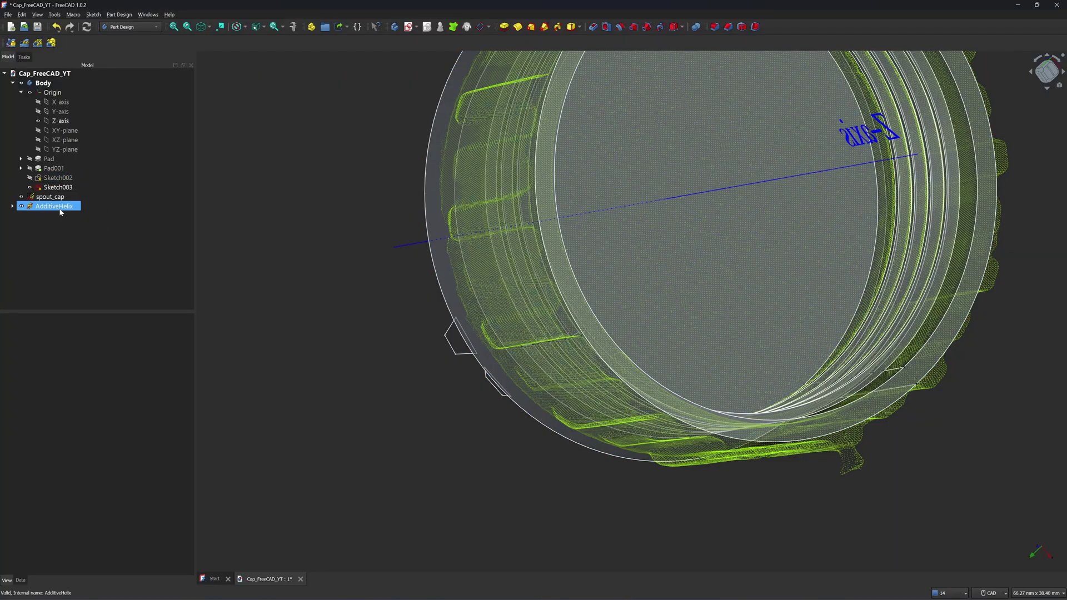
# - Pad the rib sketch by dimension in the reversed direction along the full height of the cap's outer wall
pyautogui.click(56, 187)
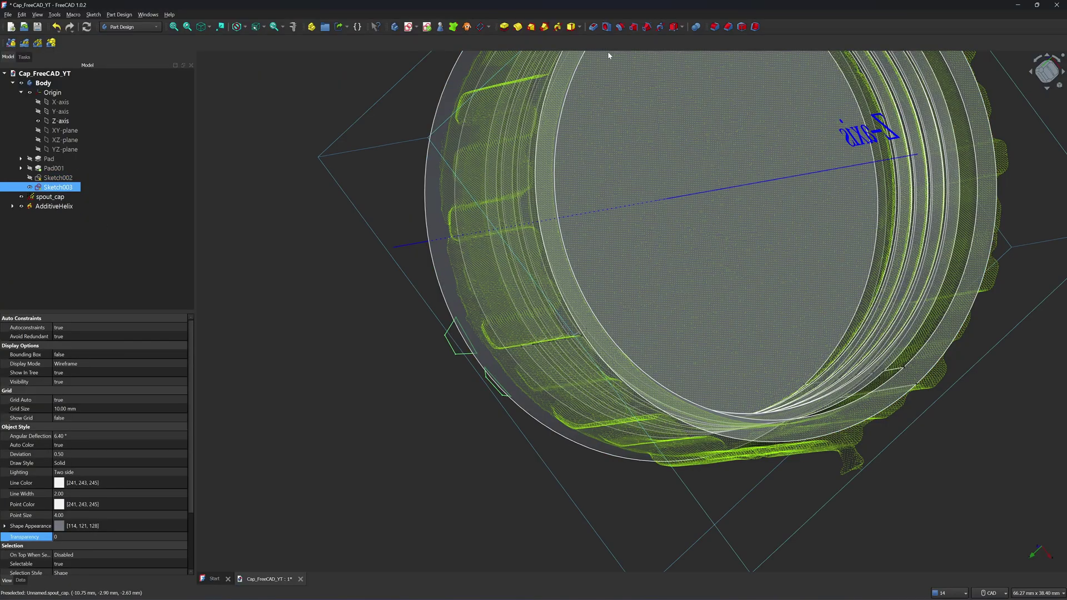
pyautogui.click(505, 27)
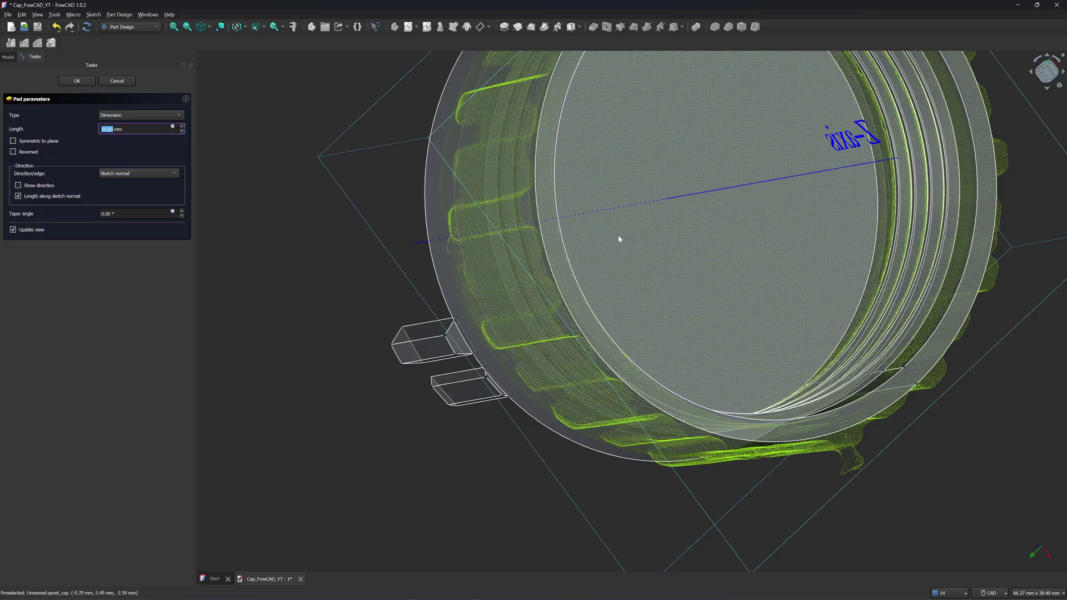
pyautogui.moveTo(619, 239); pyautogui.dragTo(398, 202, button='middle')
pyautogui.click(13, 151)
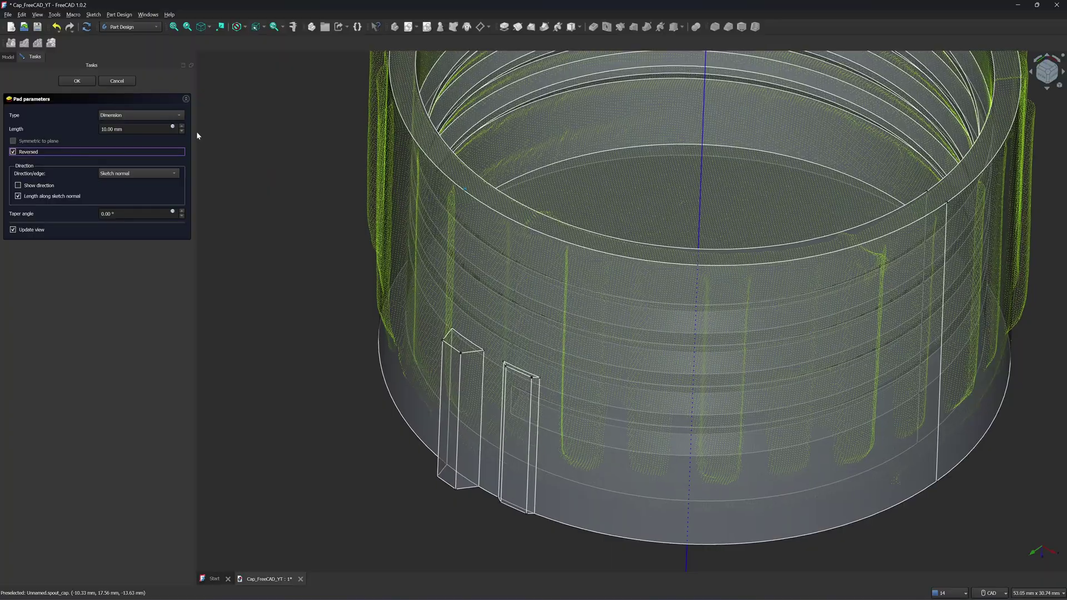
pyautogui.click(174, 116)
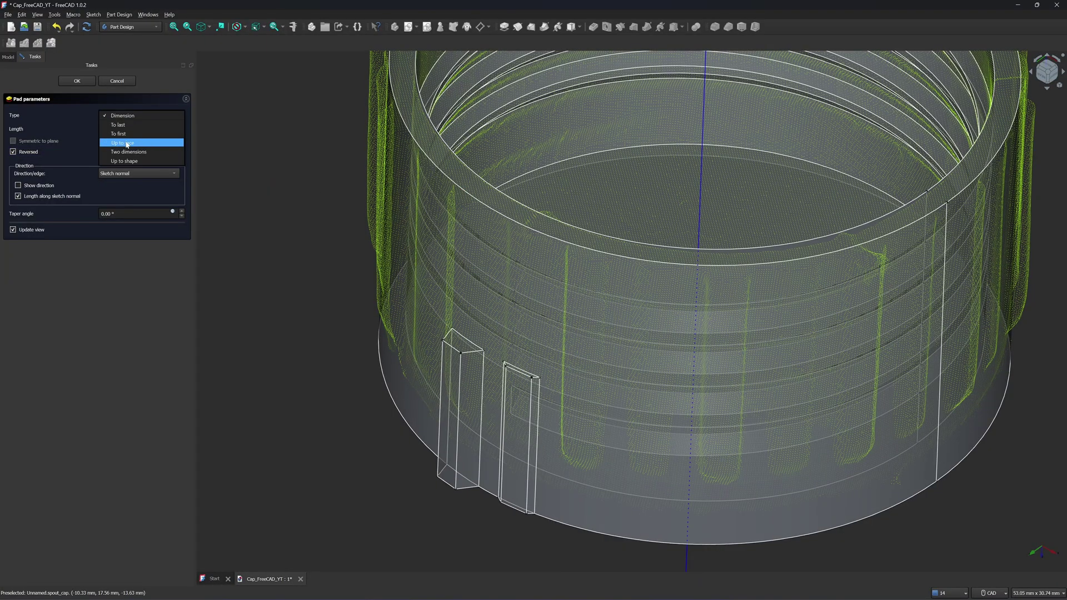
pyautogui.click(127, 143)
pyautogui.click(150, 116)
pyautogui.click(138, 89)
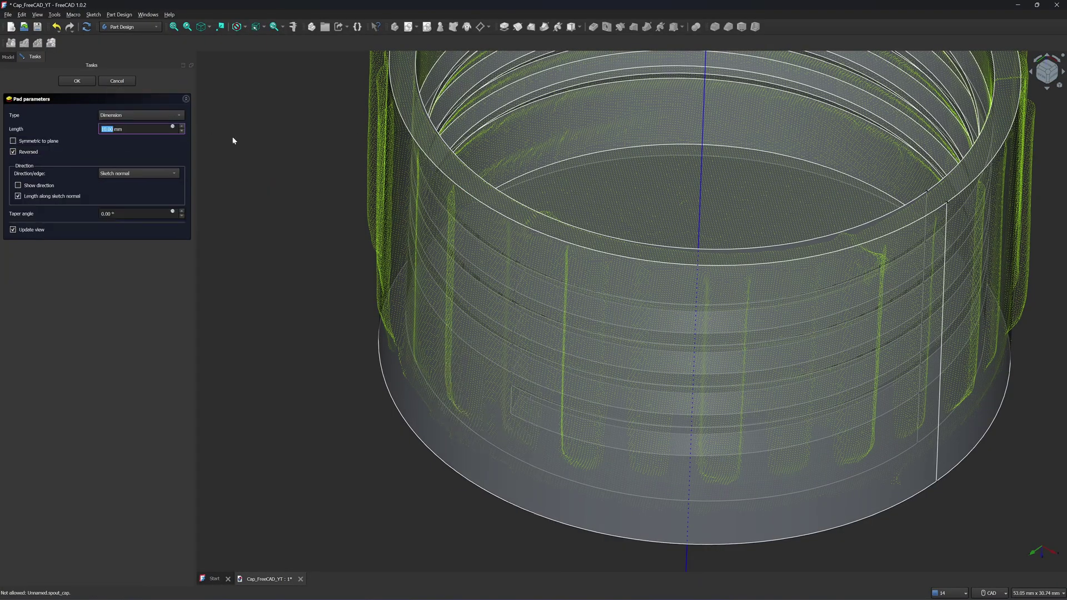
pyautogui.write('212')
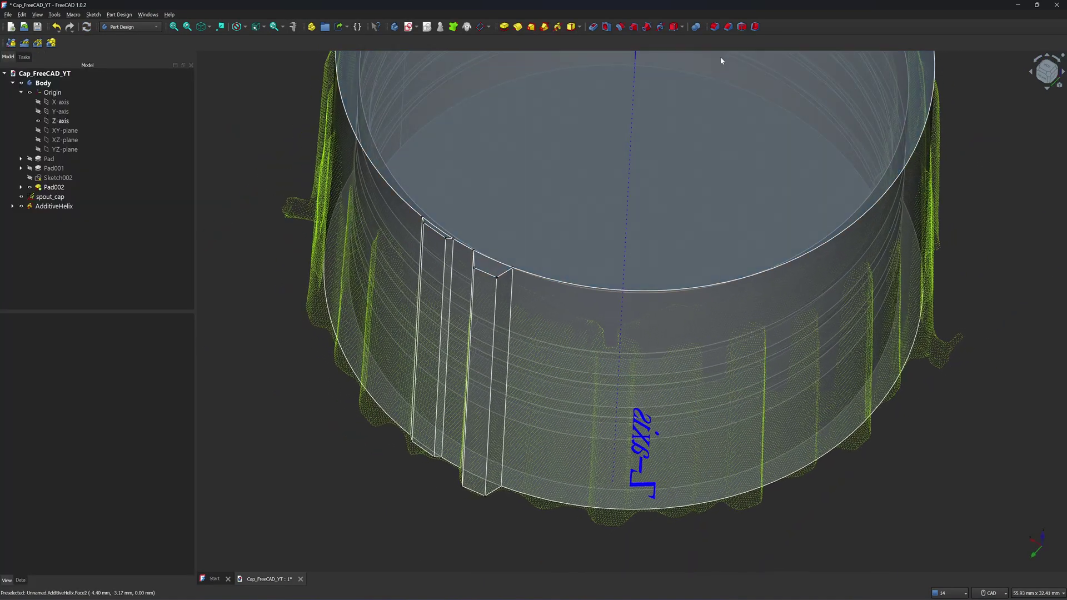
# - Chamfer the padded rib's edge at the closed end of the cap with the equal distance type
pyautogui.click(728, 27)
pyautogui.moveTo(813, 373); pyautogui.dragTo(637, 122, button='middle')
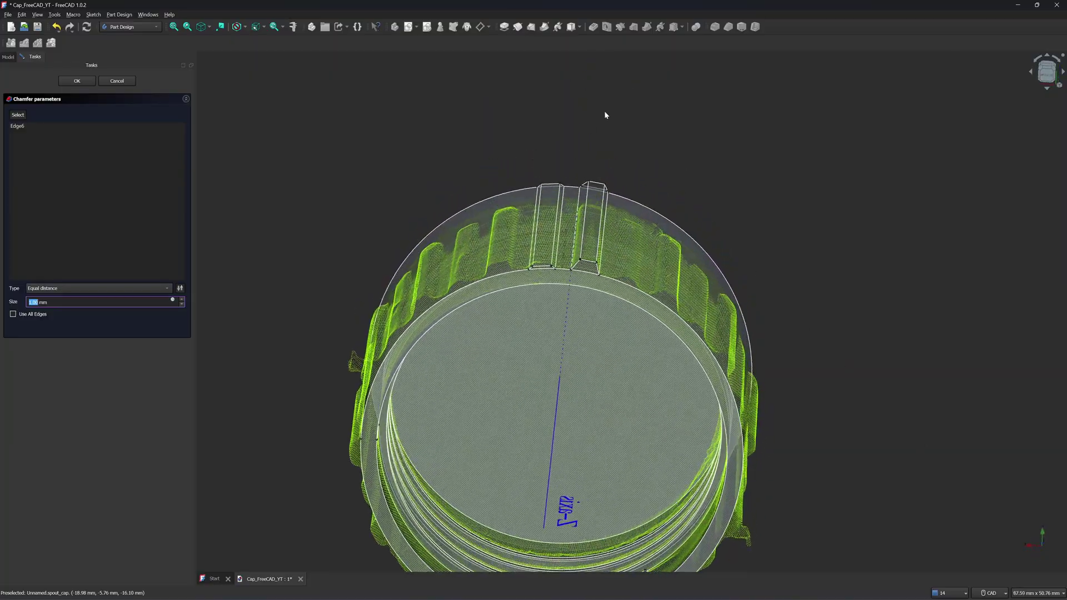
pyautogui.click(77, 81)
# - Create a polar pattern of the rib pad and its chamfer with 14 occurrences over 360° about the normal sketch axis
pyautogui.click(61, 199)
pyautogui.click(59, 188)
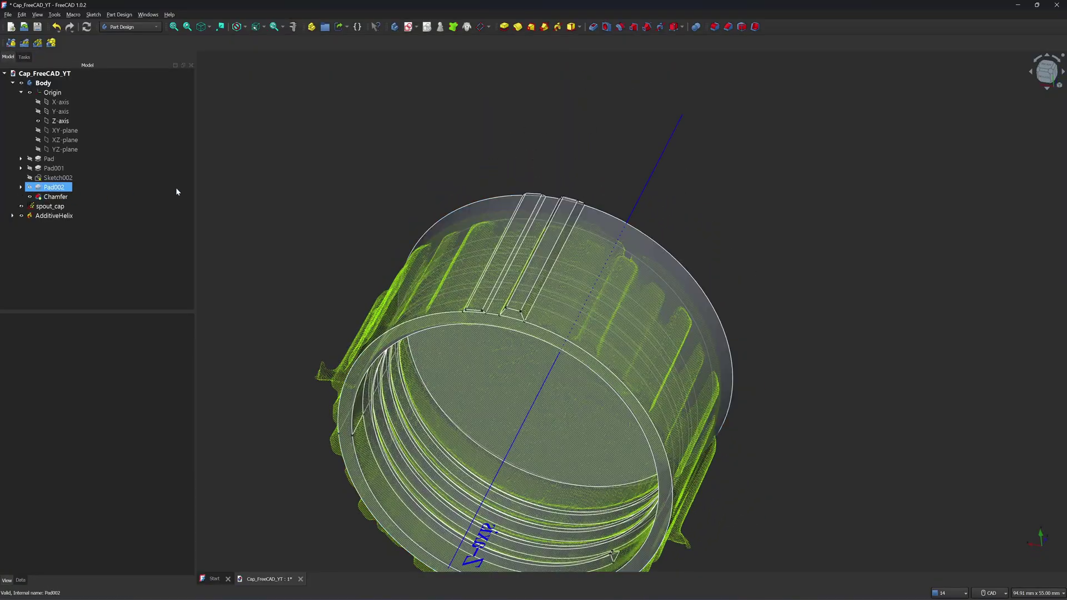
pyautogui.keyDown('ctrl'); pyautogui.click(56, 198); pyautogui.keyUp('ctrl')
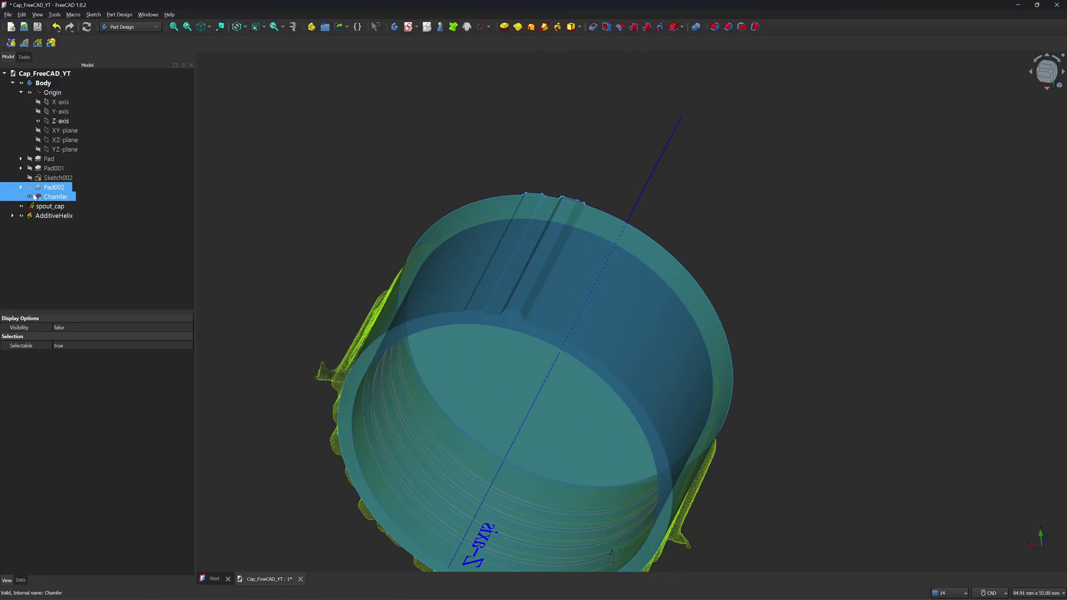
pyautogui.click(38, 44)
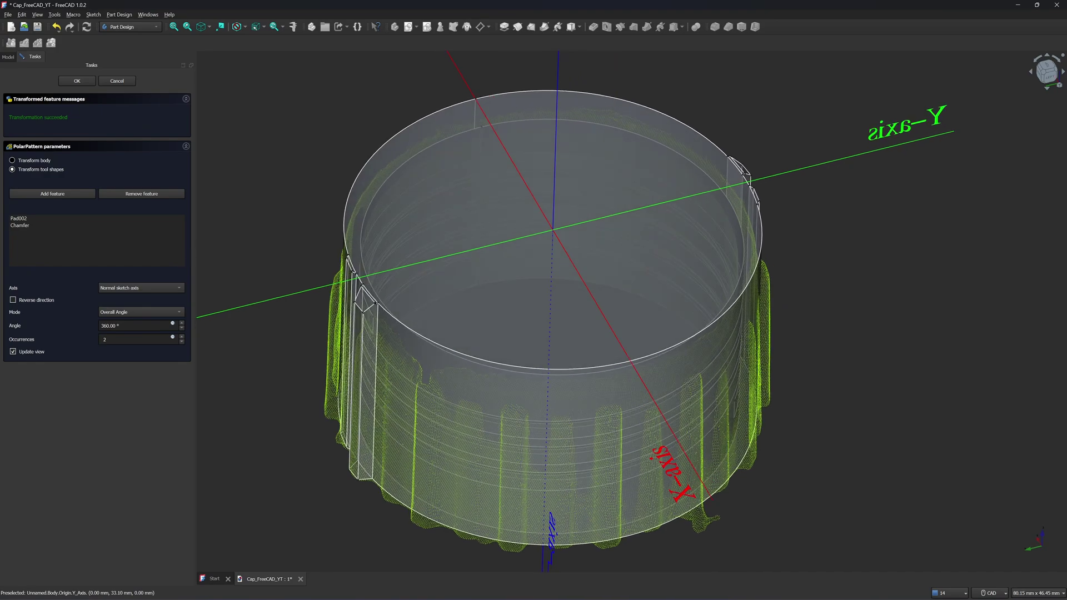
pyautogui.doubleClick(107, 339)
pyautogui.write('14')
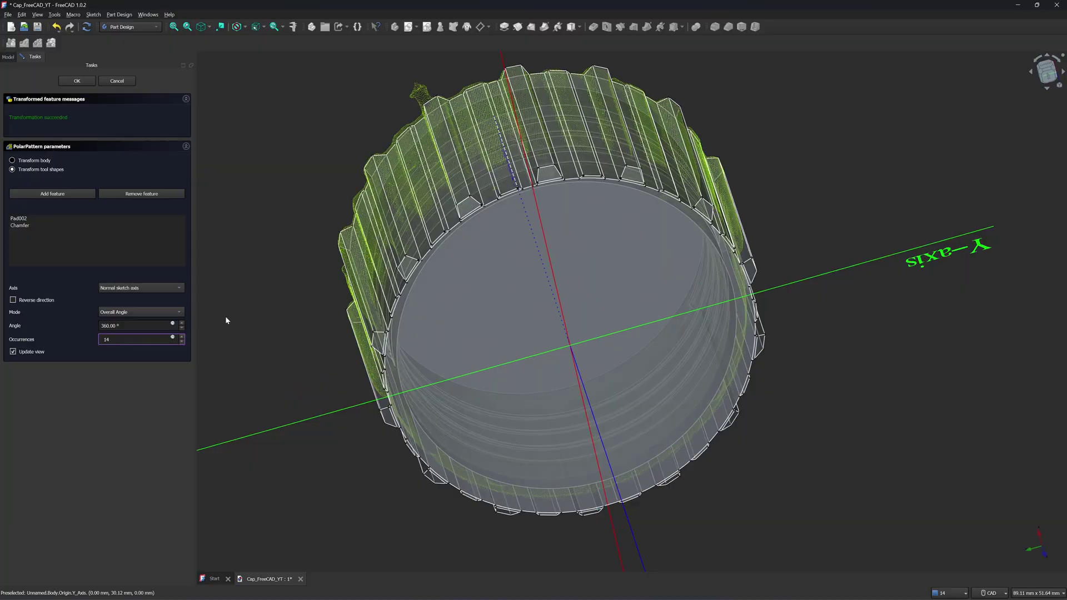
pyautogui.click(77, 81)
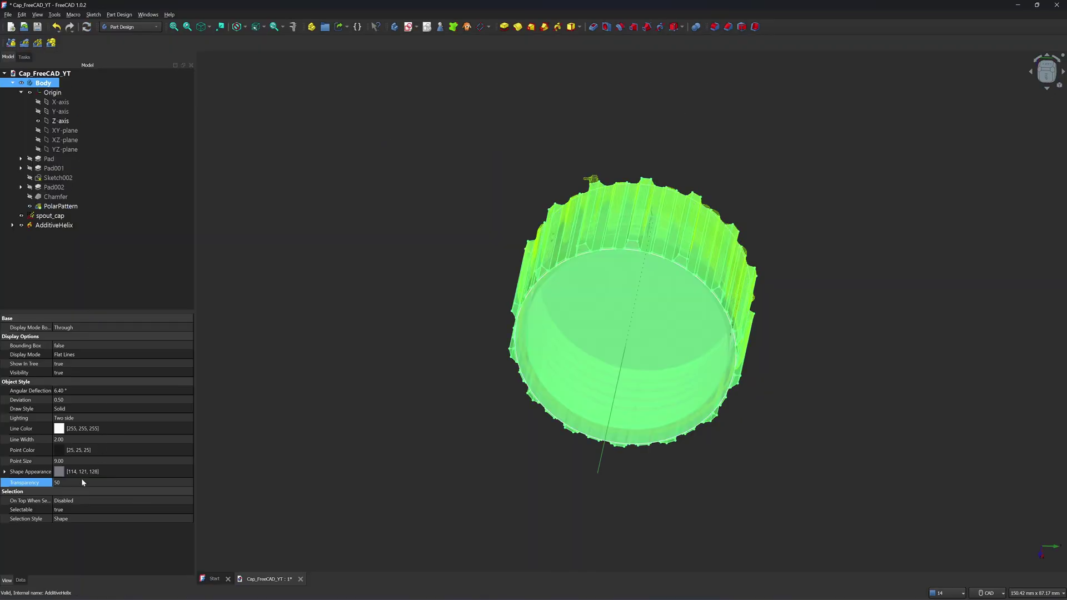
# - Set the body's transparency back to 0 and check the patterned ribs against the scan
pyautogui.click(81, 483)
pyautogui.write('0')
pyautogui.press('Return')
pyautogui.click(399, 416)
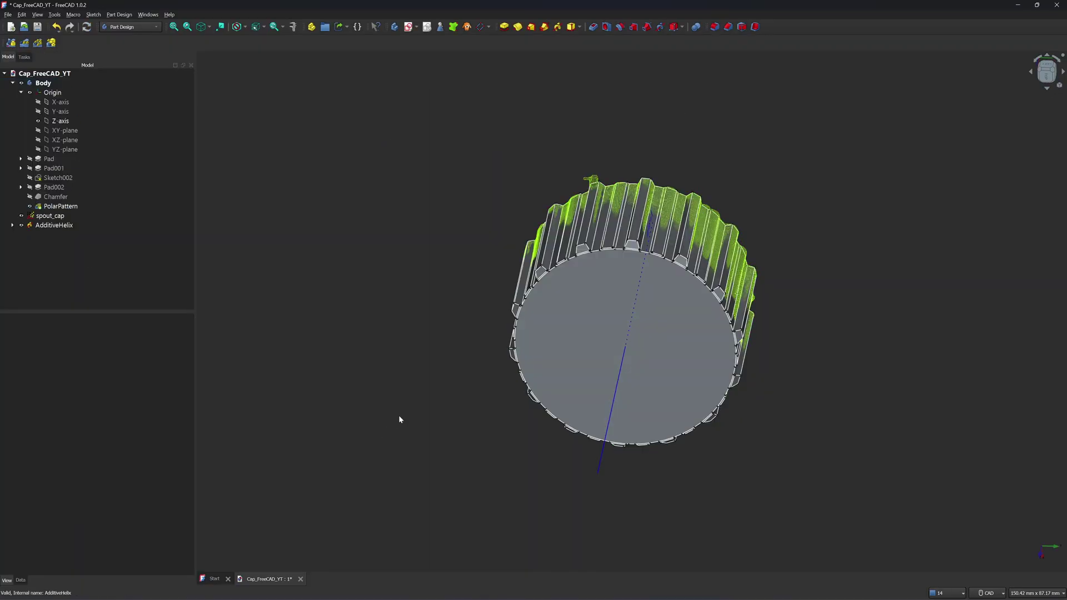
pyautogui.moveTo(399, 417); pyautogui.dragTo(399, 298, button='middle')
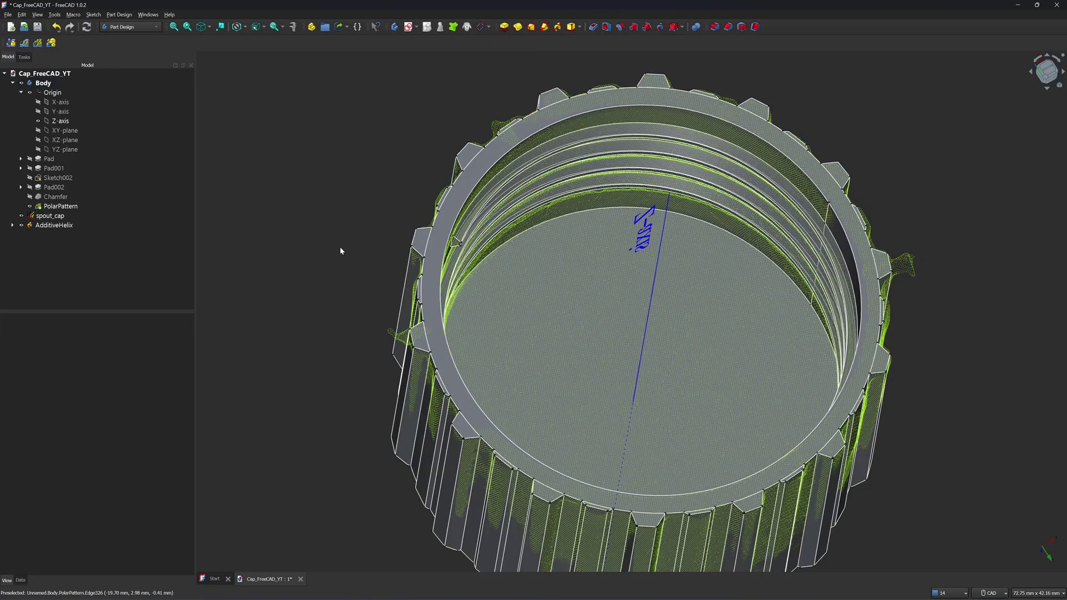
# - Delete the separate AdditiveHelix feature that sits outside the body, accepting the dependency break
pyautogui.moveTo(339, 246); pyautogui.dragTo(266, 229, button='middle')
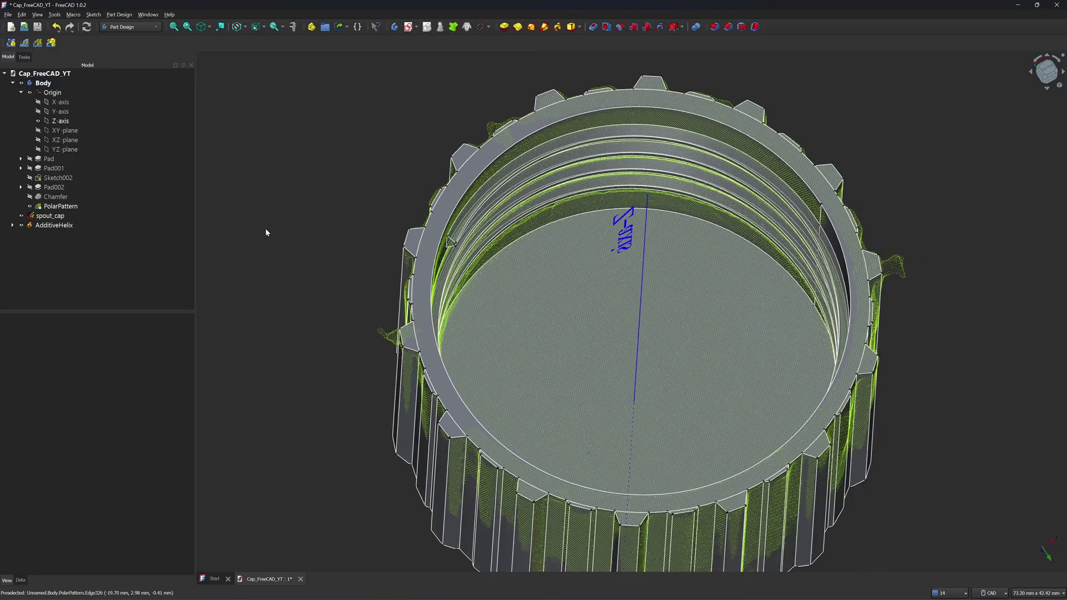
pyautogui.click(65, 226)
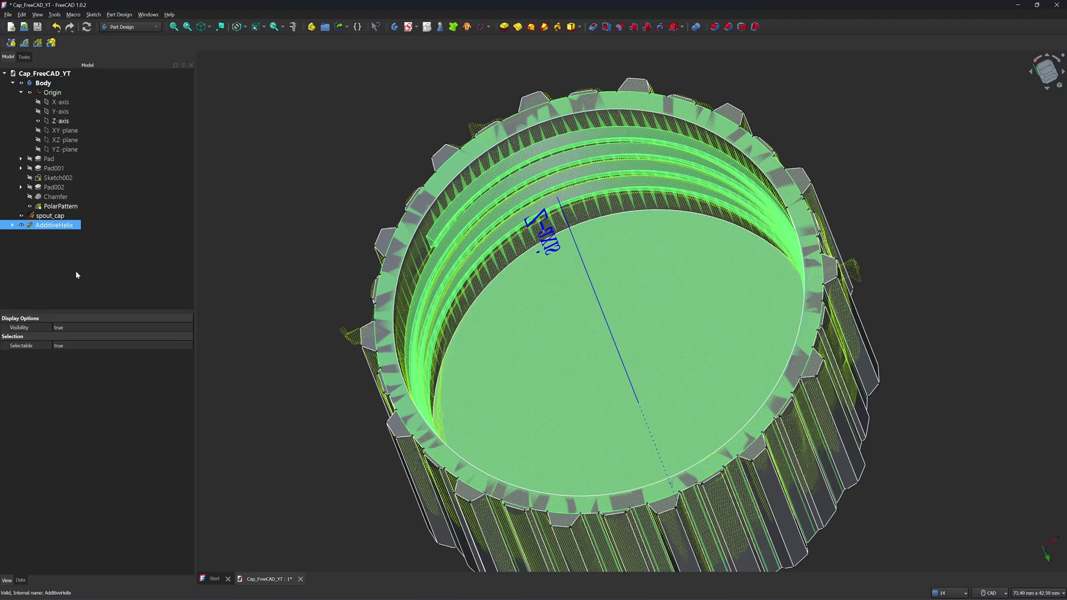
pyautogui.press('Delete')
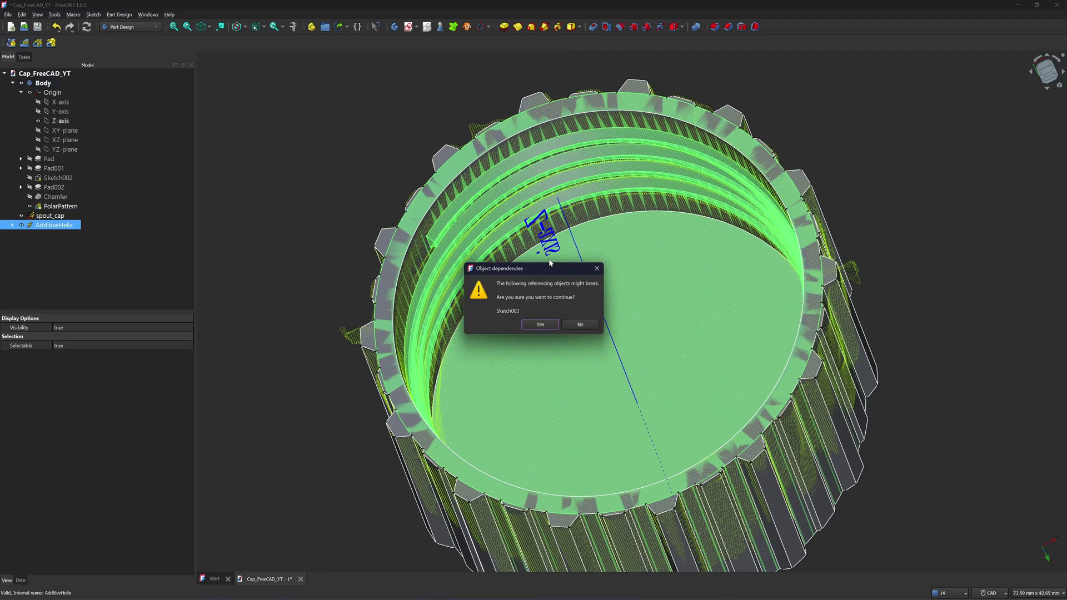
pyautogui.press('Return')
pyautogui.press('0')
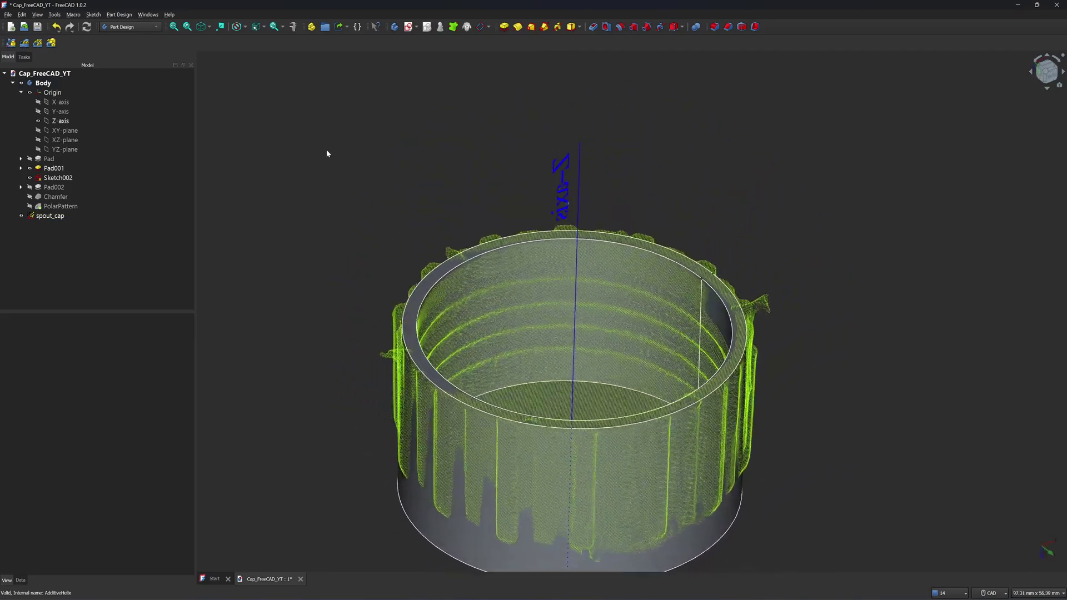
# - Create a reversed additive helix in the body from the thread profile Sketch002 about the vertical sketch axis
pyautogui.scroll(-1, 498, 165)
pyautogui.moveTo(723, 253); pyautogui.dragTo(904, 339, button='middle')
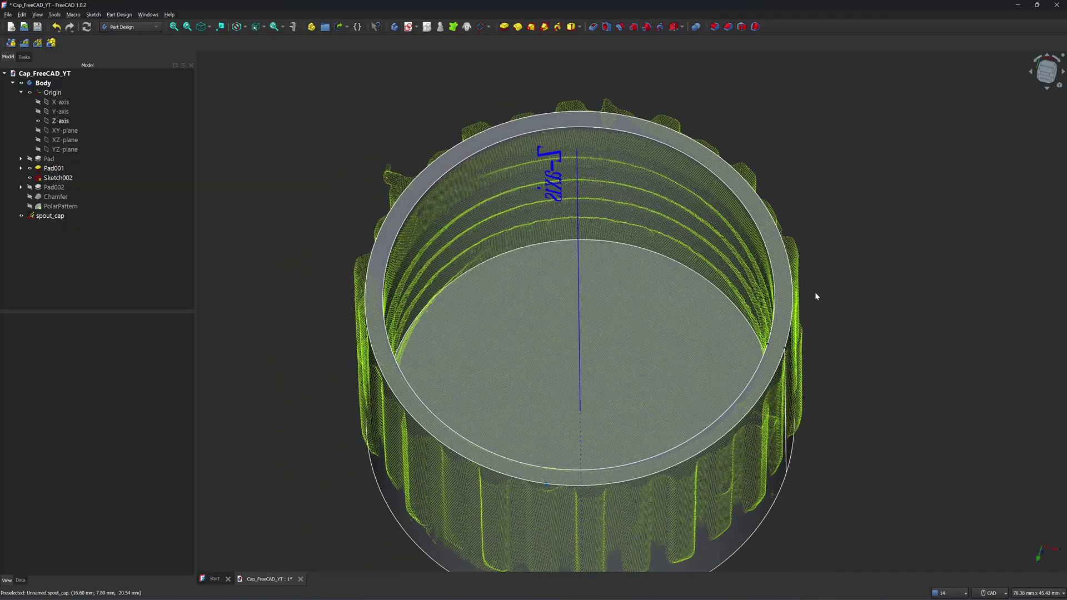
pyautogui.click(101, 179)
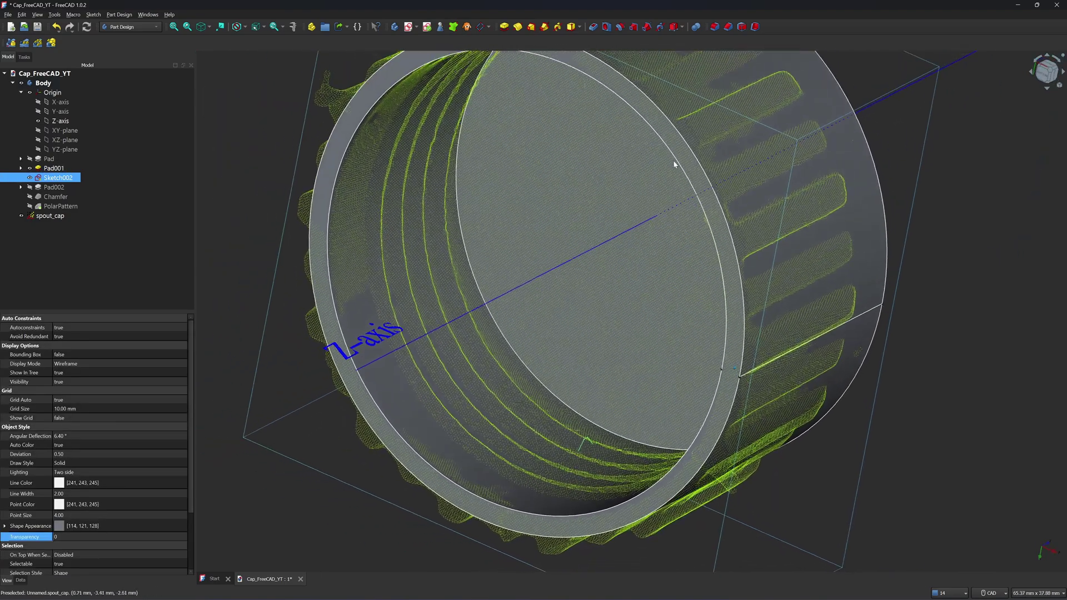
pyautogui.click(558, 29)
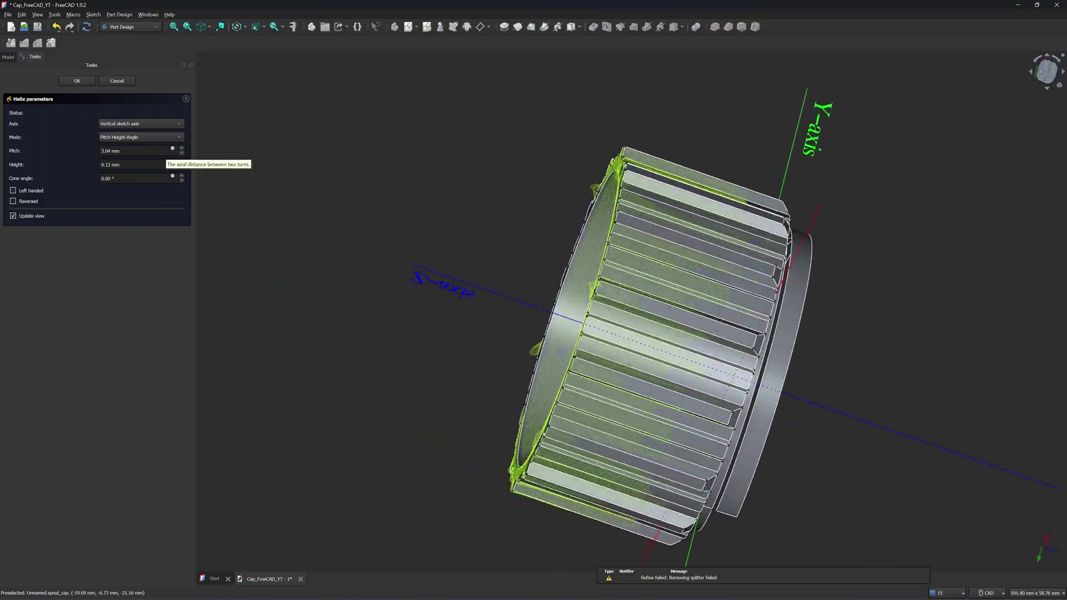
pyautogui.click(20, 201)
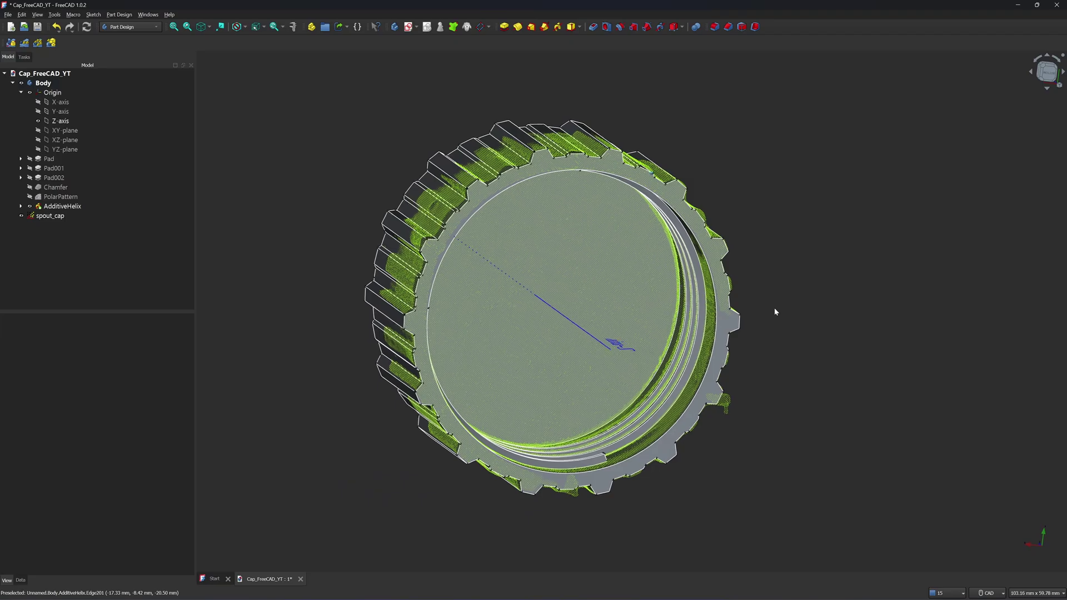
# - Hide the spout_cap scan and inspect the finished cap's internal thread and outer ribs
pyautogui.scroll(1, 775, 308)
pyautogui.moveTo(775, 308); pyautogui.dragTo(744, 449, button='middle')
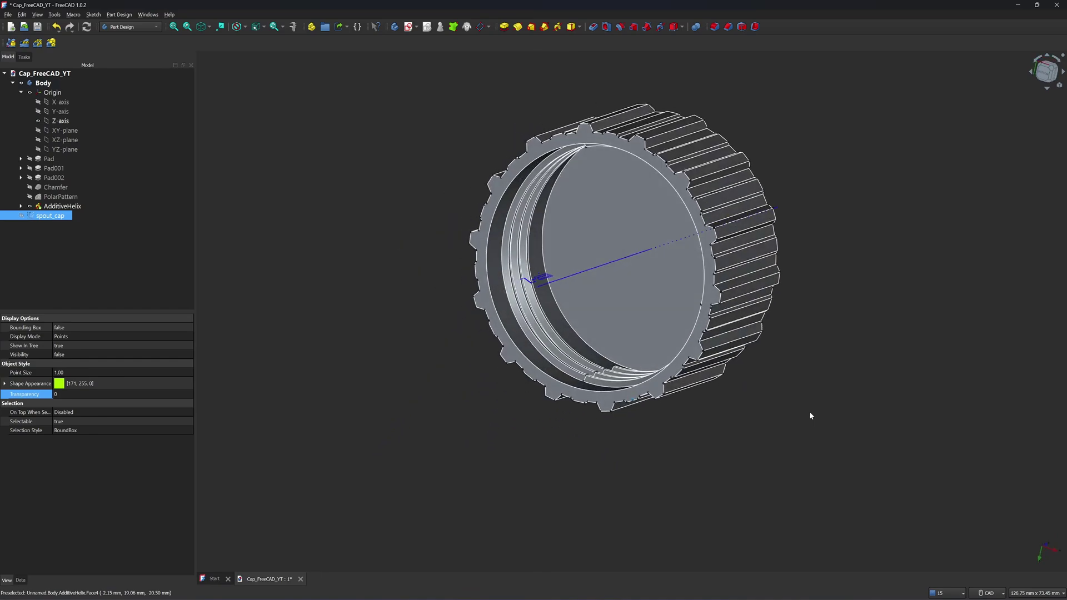
pyautogui.scroll(1, 815, 424)
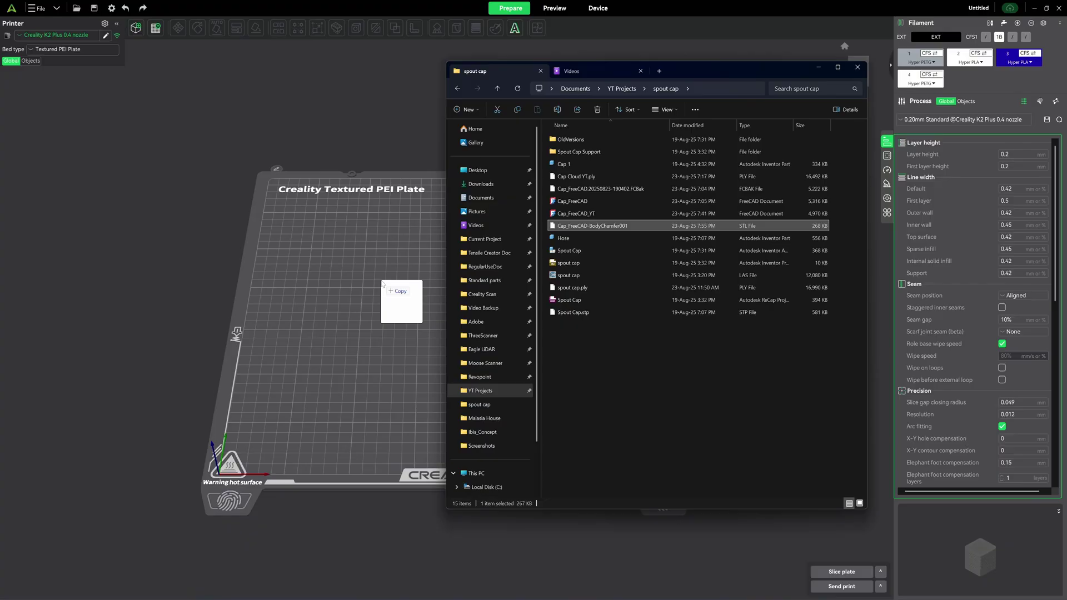
# - Switch to the Creality slicer, import the Cap_FreeCAD-BodyChamfer001 STL file onto the plate and slice it for a print preview
pyautogui.moveTo(383, 284); pyautogui.dragTo(389, 289)
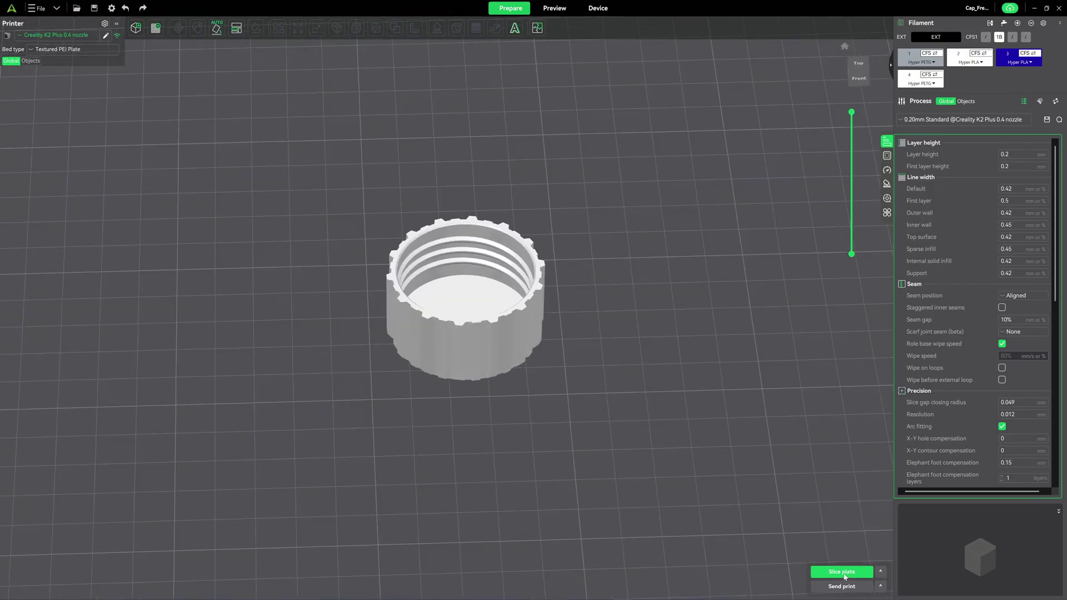
pyautogui.click(841, 572)
pyautogui.moveTo(669, 252); pyautogui.dragTo(535, 210)
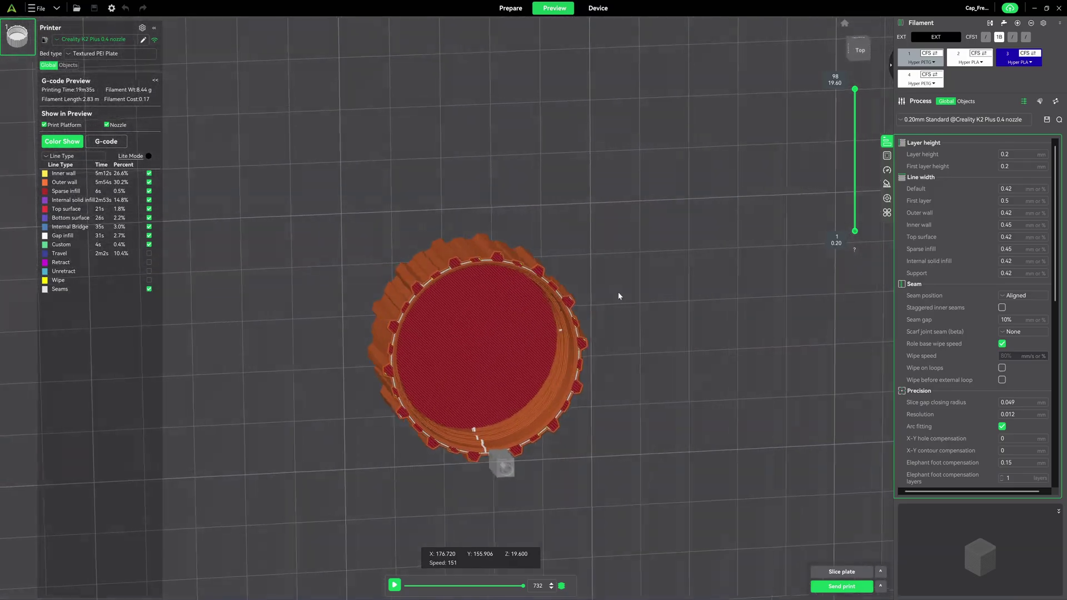